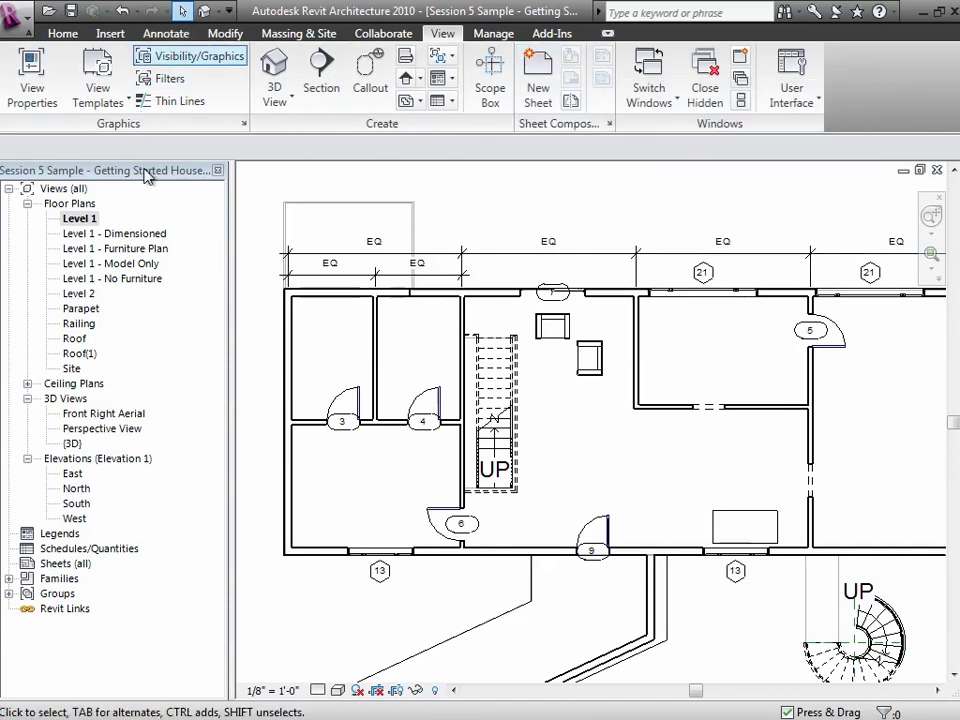
Open the Level 1 - Model Only floor plan from the Project Browser
{"action": "left_click", "coordinate": [128, 266]}
{"action": "double_click", "coordinate": [128, 266]}
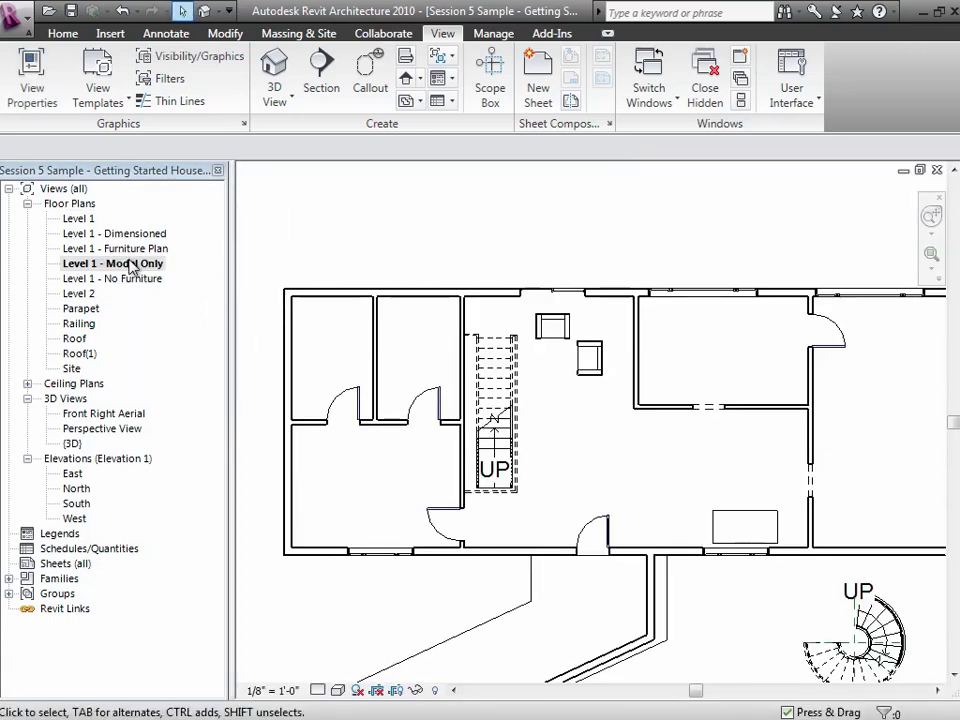
Make a plain duplicate of the Level 1 - Model Only view
{"action": "right_click", "coordinate": [130, 264]}
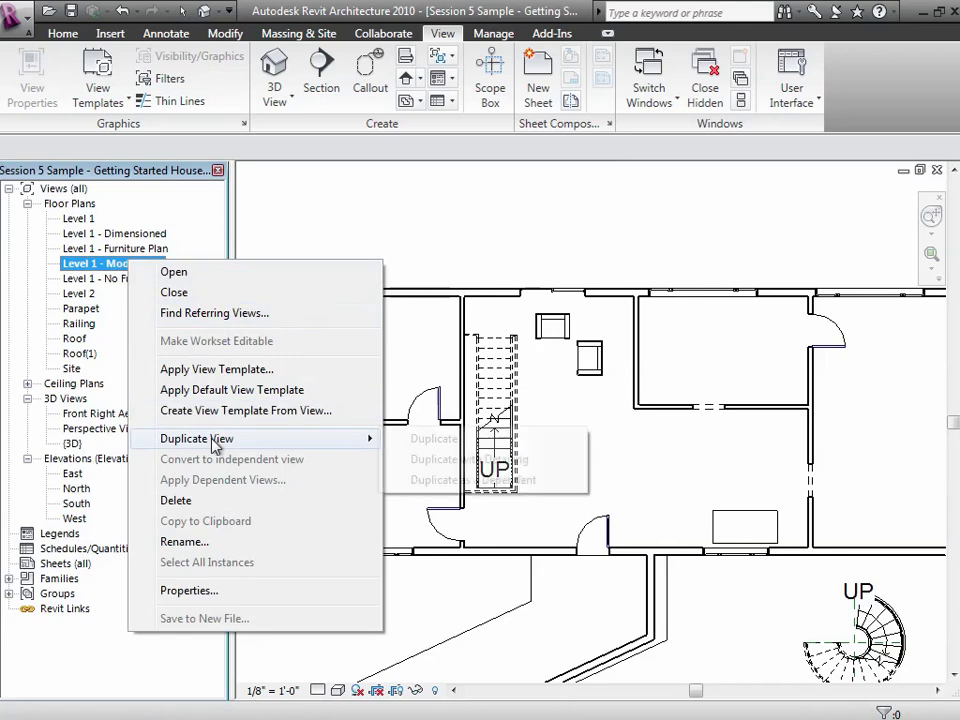
{"action": "mouse_move", "coordinate": [343, 439]}
{"action": "left_click", "coordinate": [420, 442]}
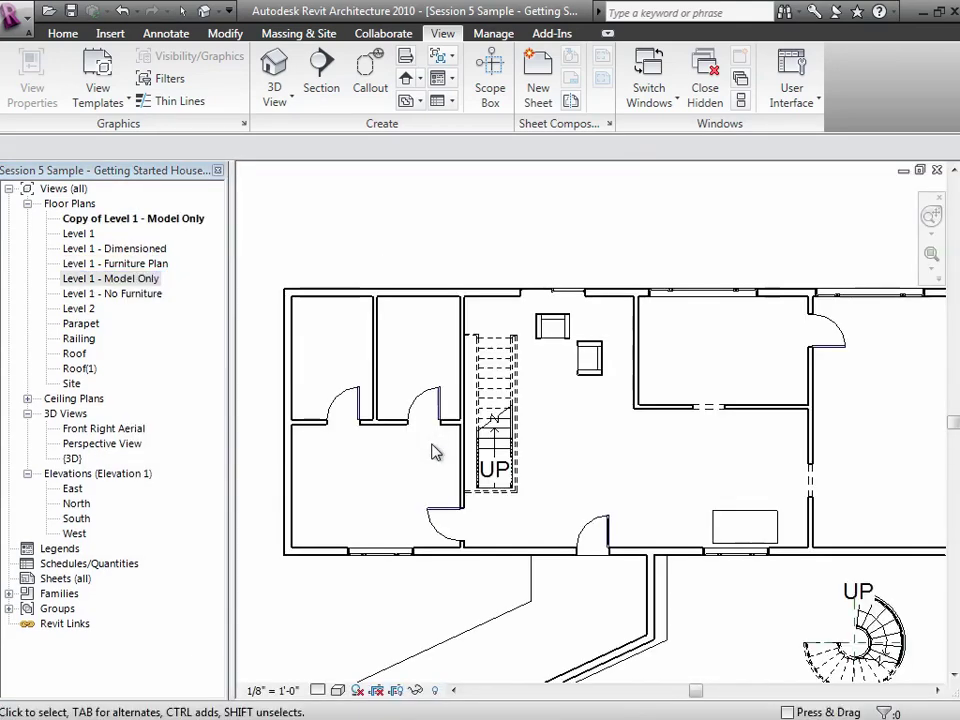
Rename the copied view to 'Level 1 - Add Dimensions'
{"action": "left_click", "coordinate": [147, 222]}
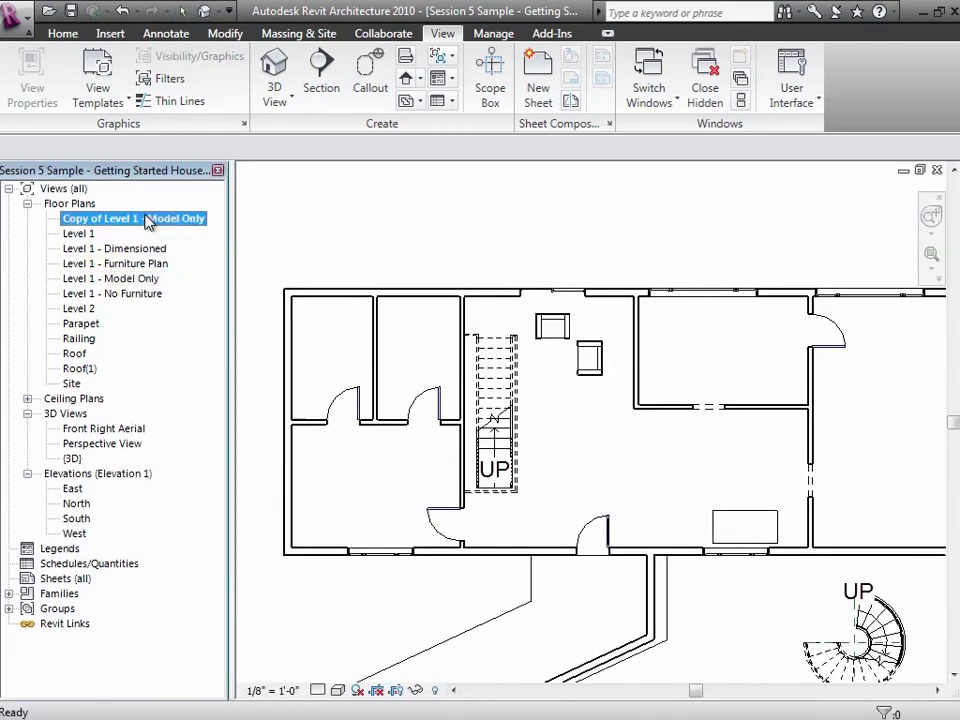
{"action": "right_click", "coordinate": [146, 221]}
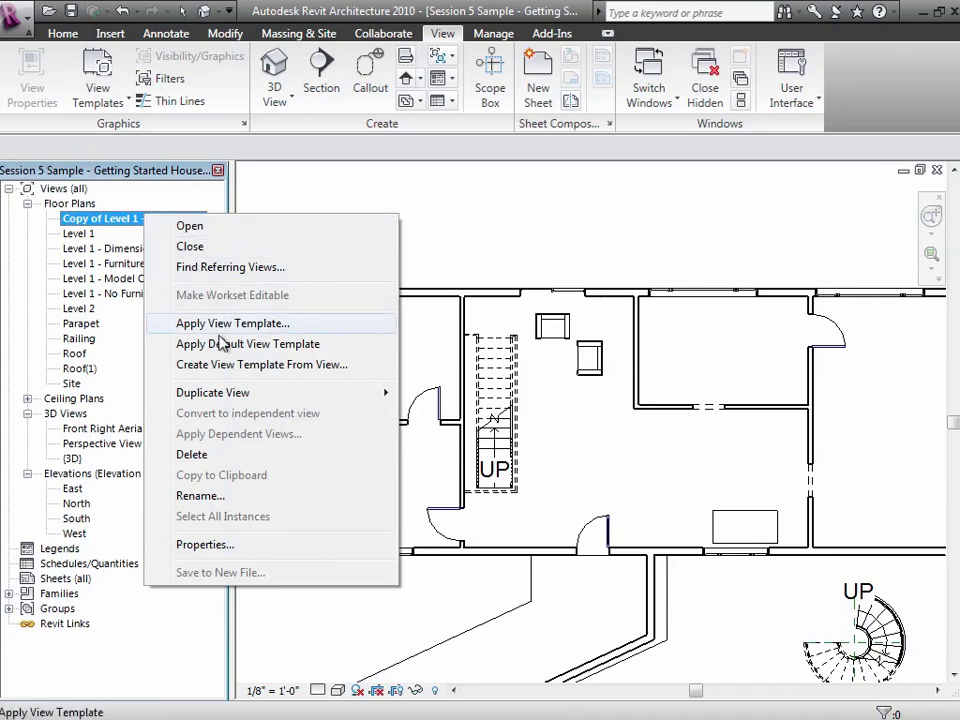
{"action": "left_click", "coordinate": [220, 497]}
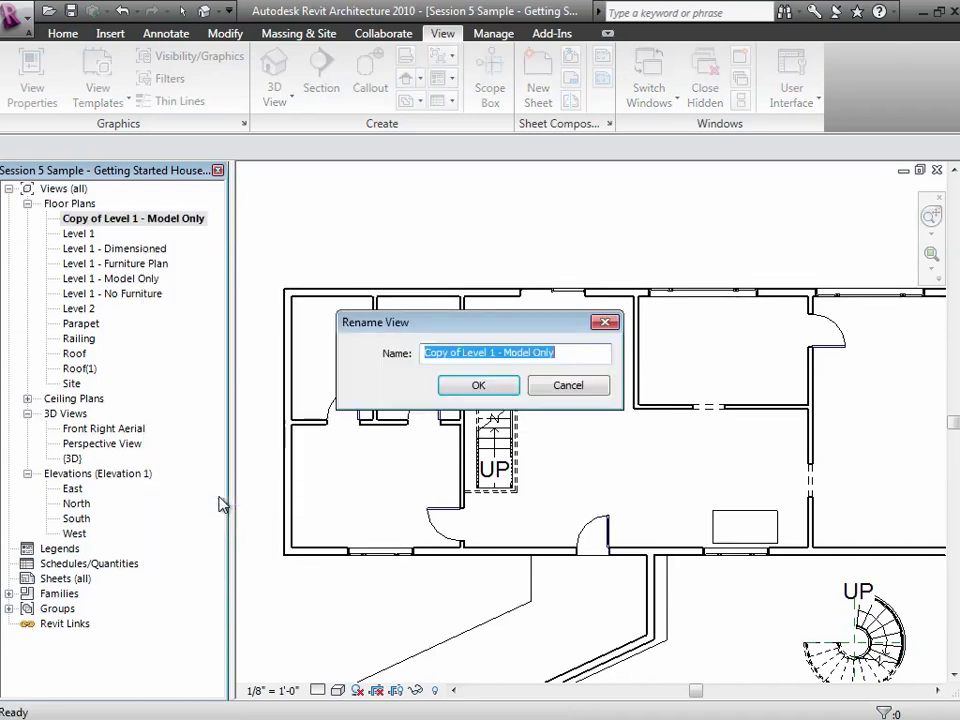
{"action": "left_click", "coordinate": [462, 358]}
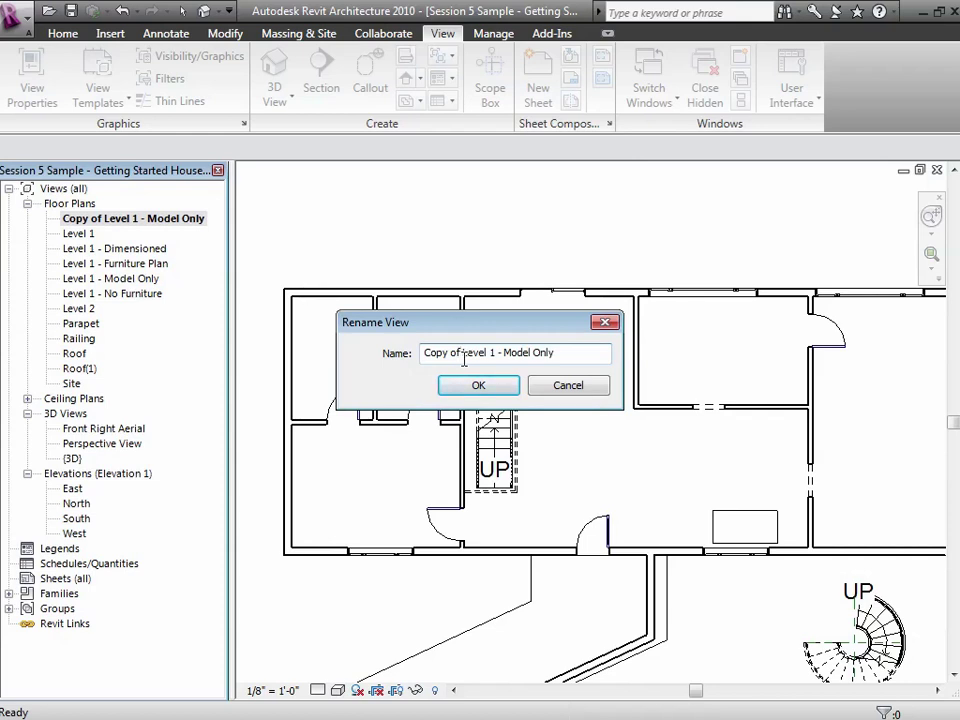
{"action": "left_click_drag", "start_coordinate": [464, 358], "coordinate": [391, 357]}
{"action": "key", "text": "Delete"}
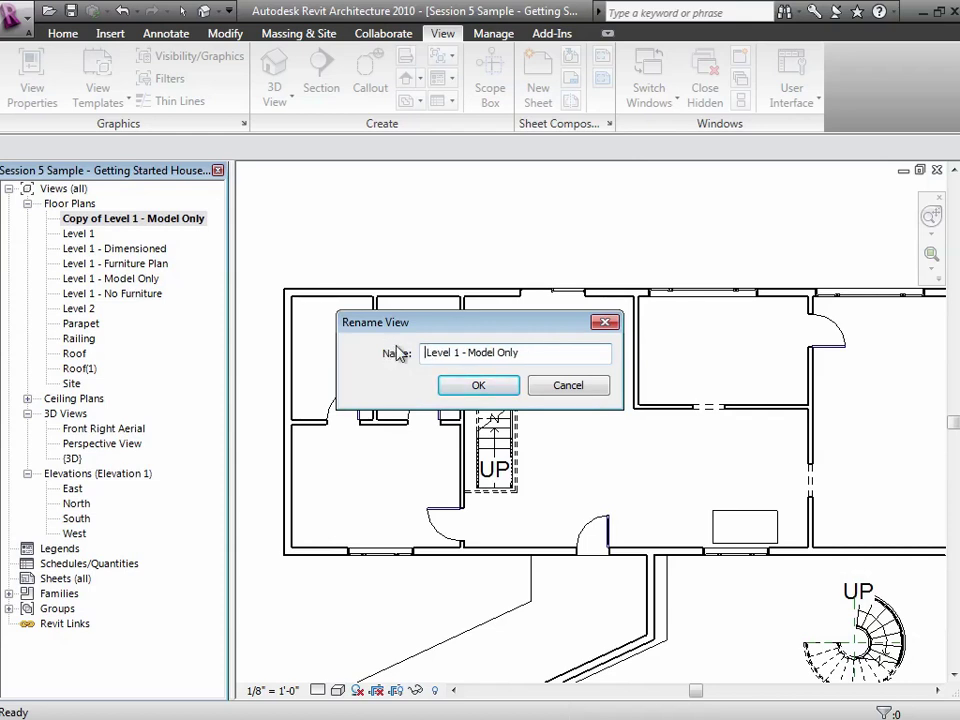
{"action": "left_click_drag", "start_coordinate": [467, 352], "coordinate": [606, 356]}
{"action": "key", "text": "Delete"}
{"action": "type", "text": "Add Dimensions"}
{"action": "key", "text": "Return"}
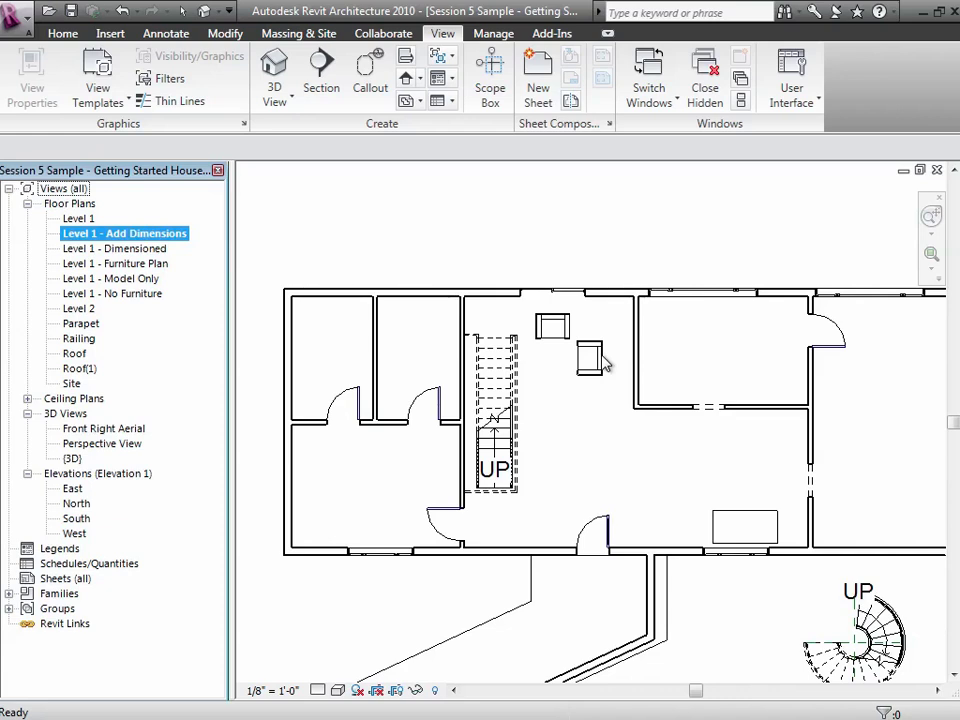
Open the dimensioned Level 1 plan and review its View Properties without changes
{"action": "left_click", "coordinate": [75, 220]}
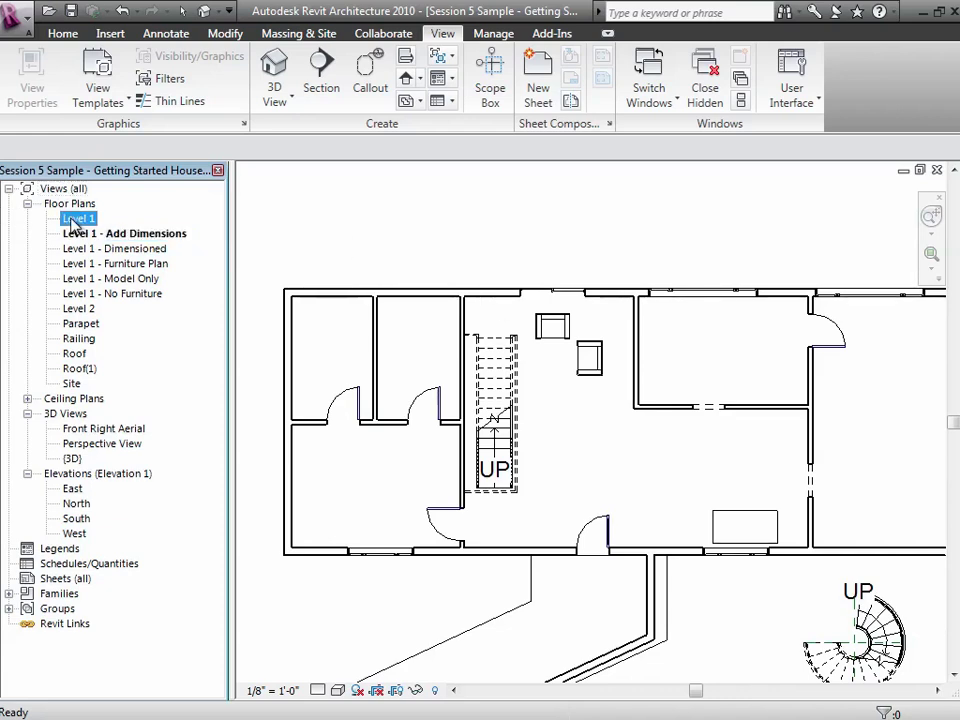
{"action": "double_click", "coordinate": [73, 220]}
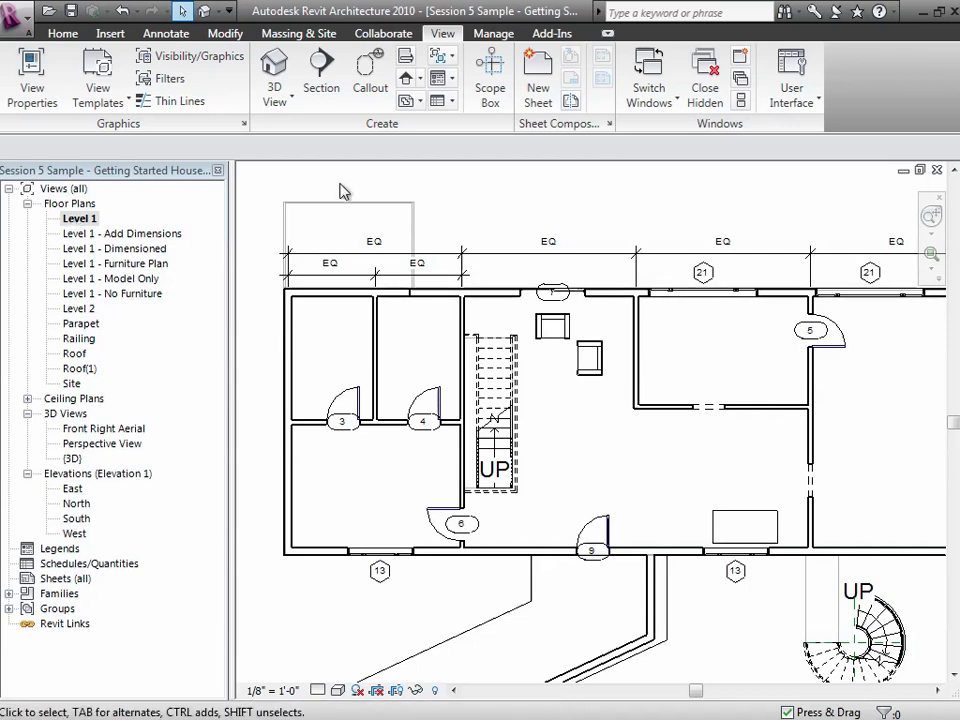
{"action": "left_click", "coordinate": [40, 90]}
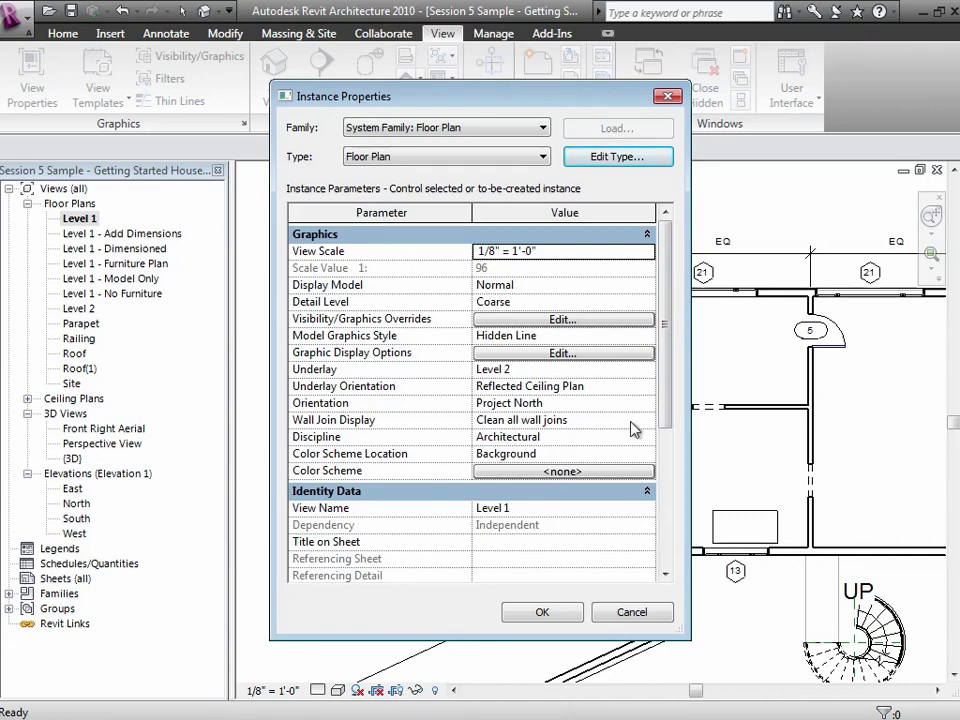
{"action": "left_click", "coordinate": [632, 612]}
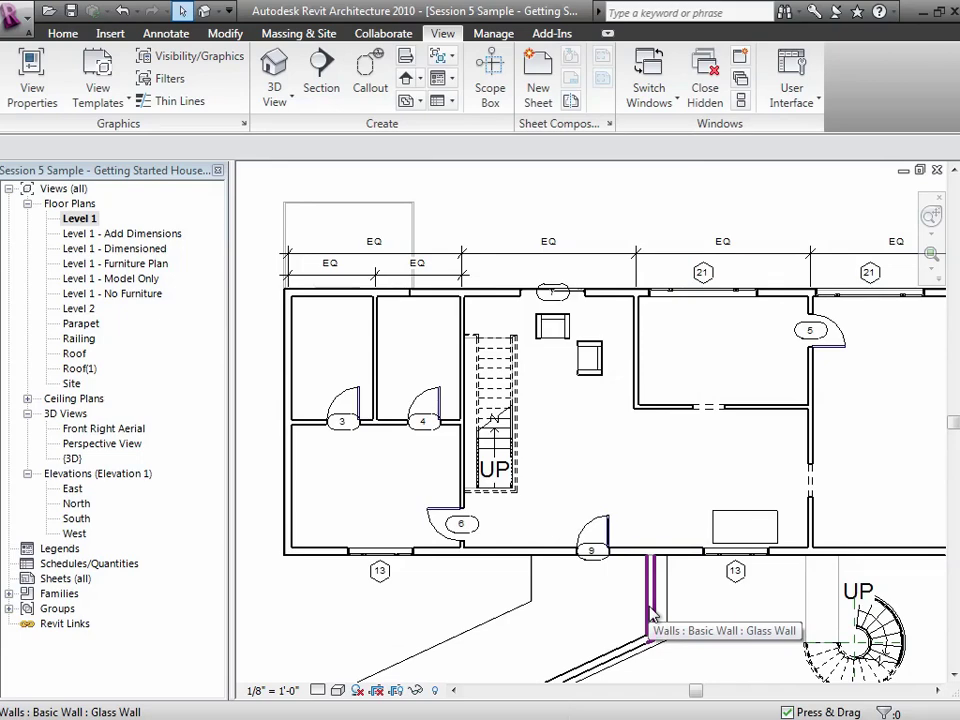
Open the Level 1 - Add Dimensions plan and set its underlay to Level 2
{"action": "double_click", "coordinate": [145, 234]}
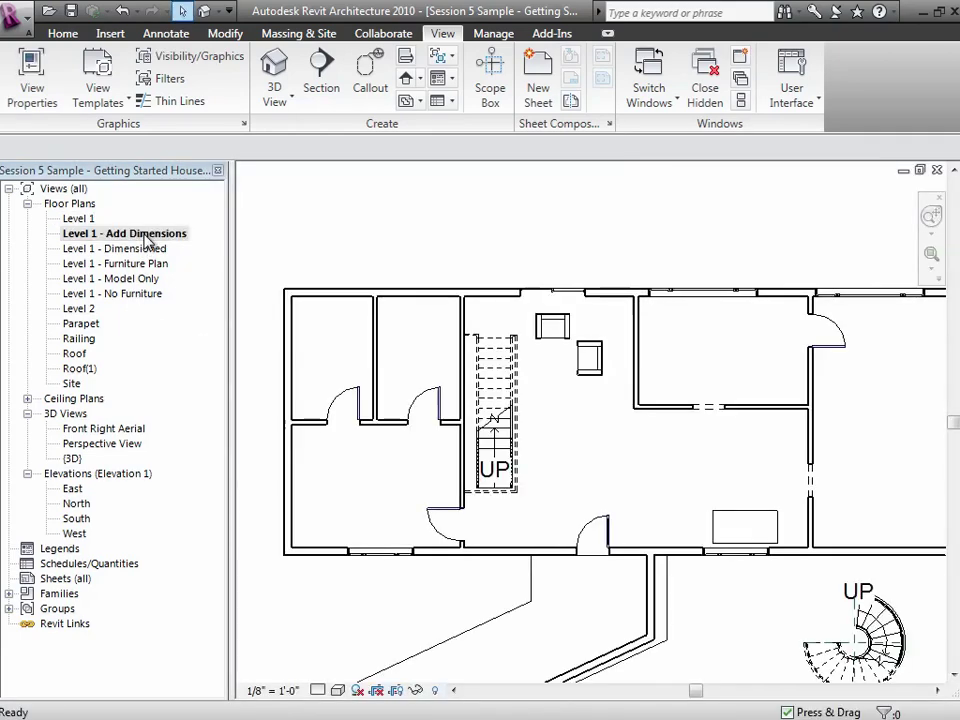
{"action": "left_click", "coordinate": [36, 78]}
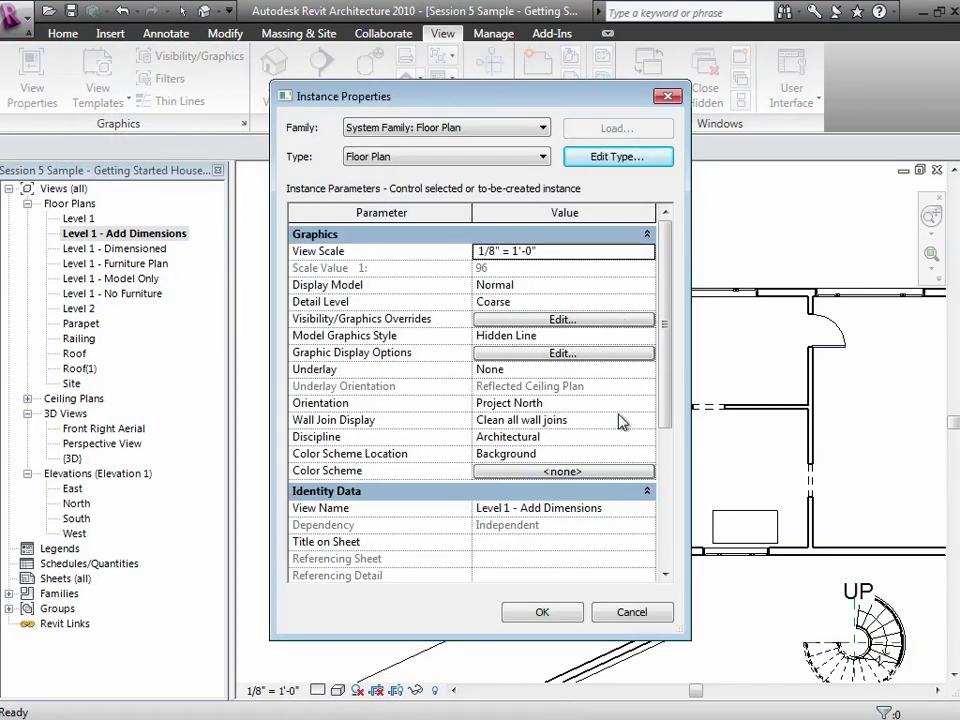
{"action": "left_click", "coordinate": [634, 613]}
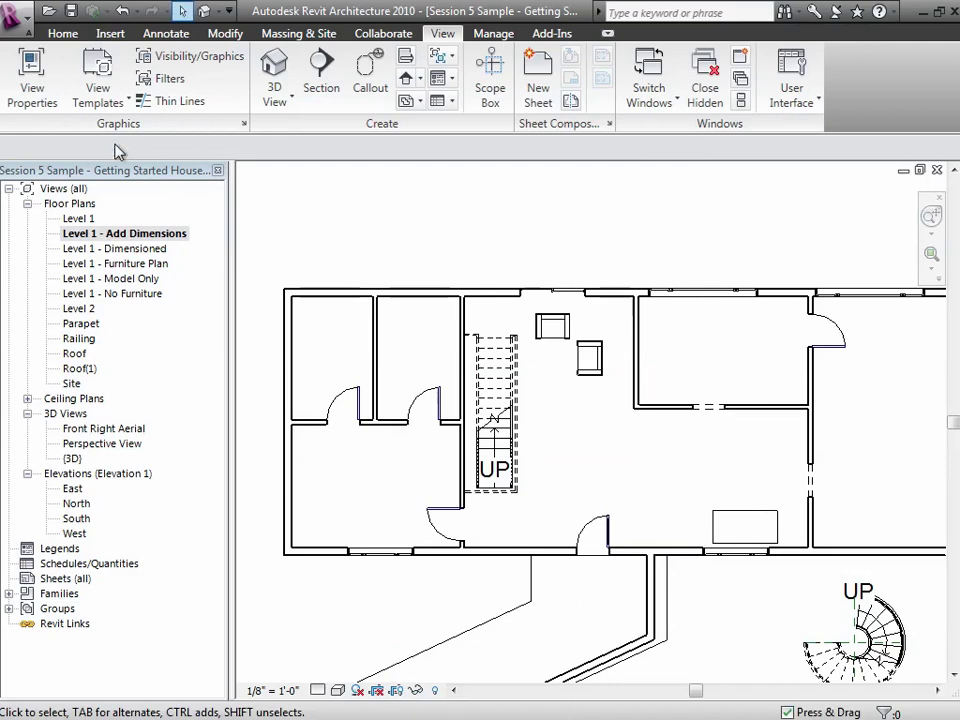
{"action": "left_click", "coordinate": [33, 84]}
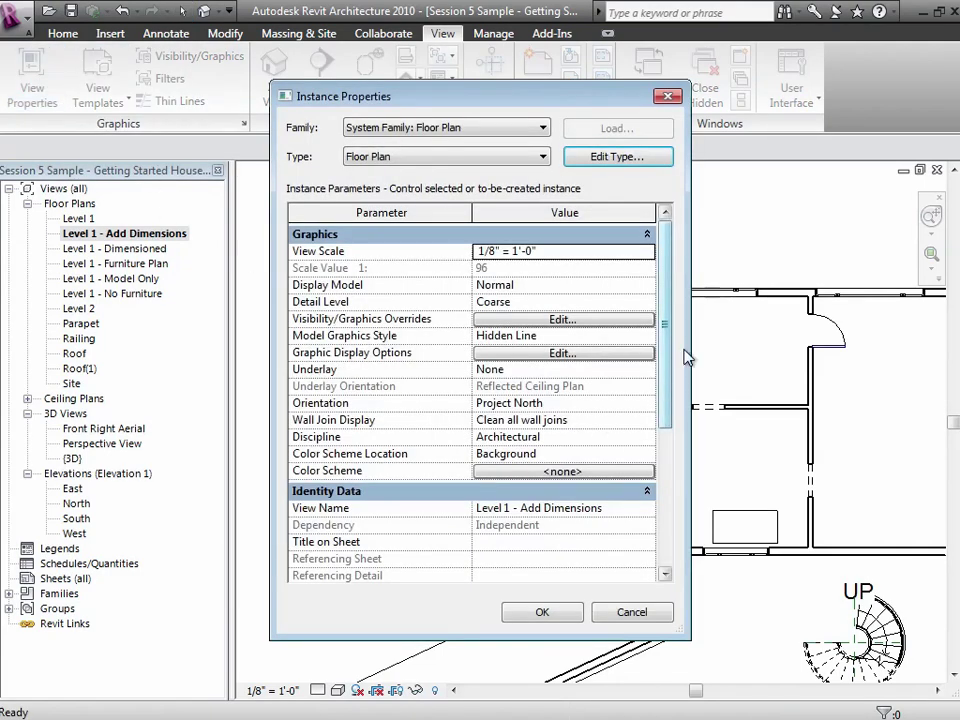
{"action": "left_click", "coordinate": [646, 371]}
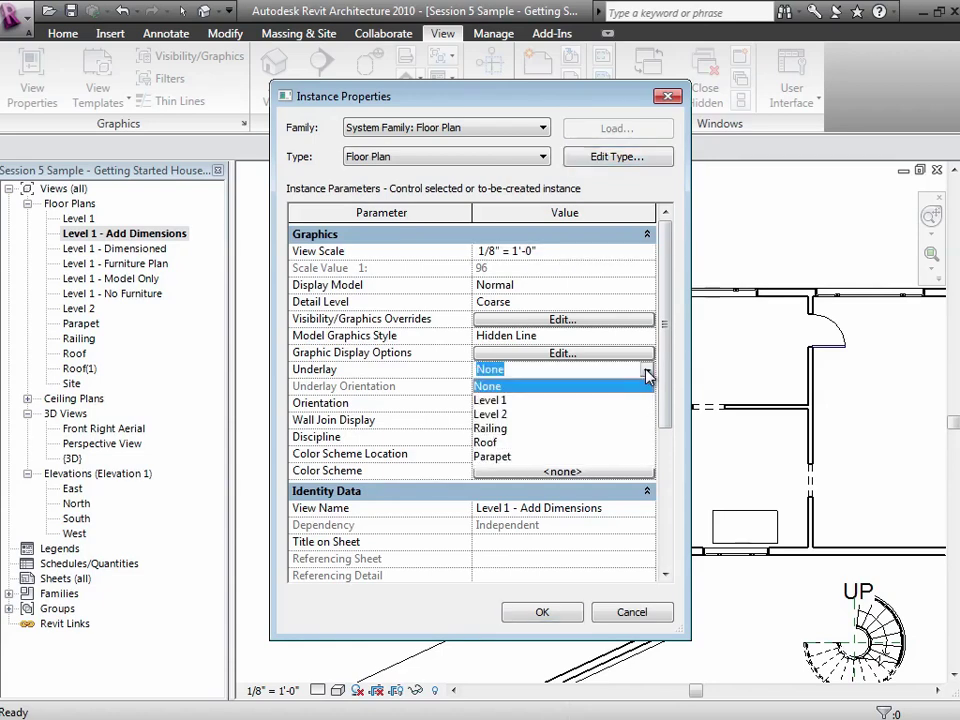
{"action": "left_click", "coordinate": [536, 418]}
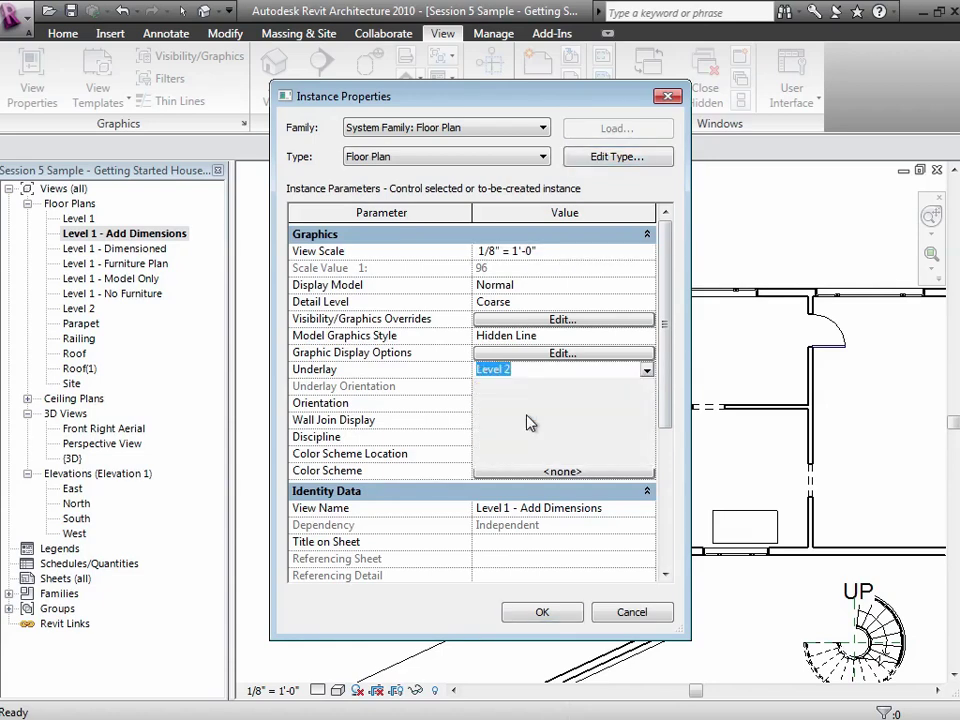
{"action": "left_click", "coordinate": [542, 612]}
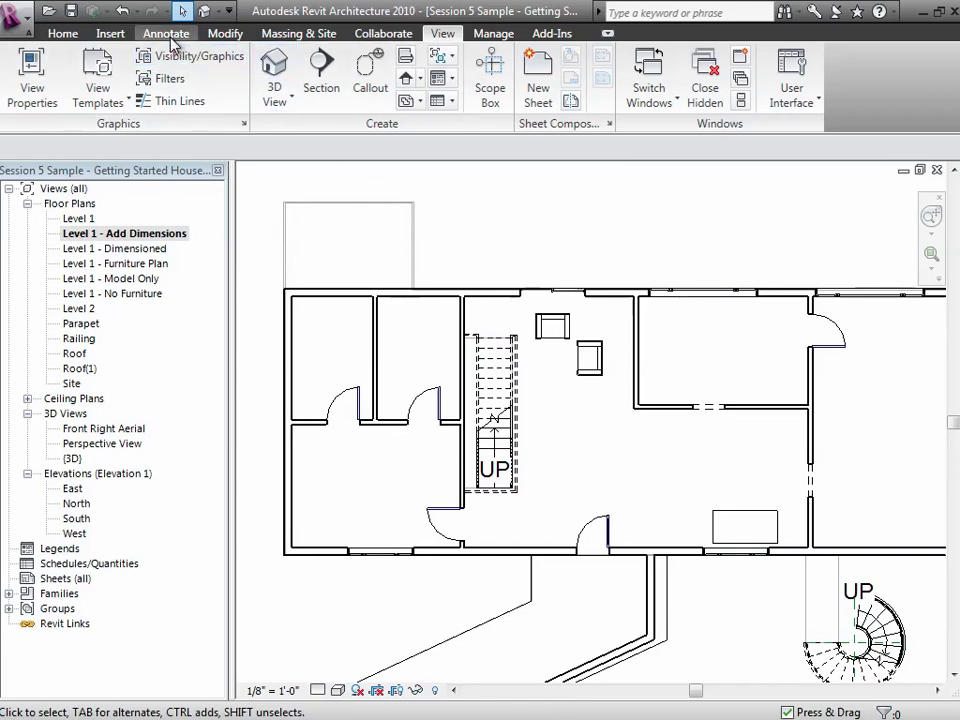
Activate the Annotate Aligned dimension tool and show the wall reference line options
{"action": "left_click", "coordinate": [168, 34]}
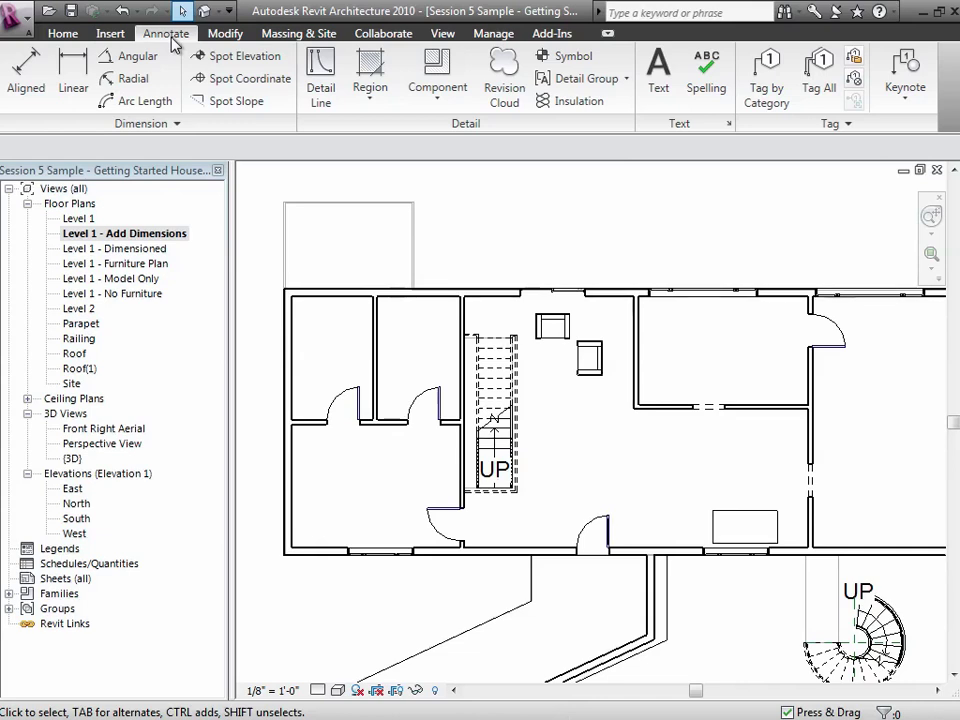
{"action": "left_click", "coordinate": [26, 60]}
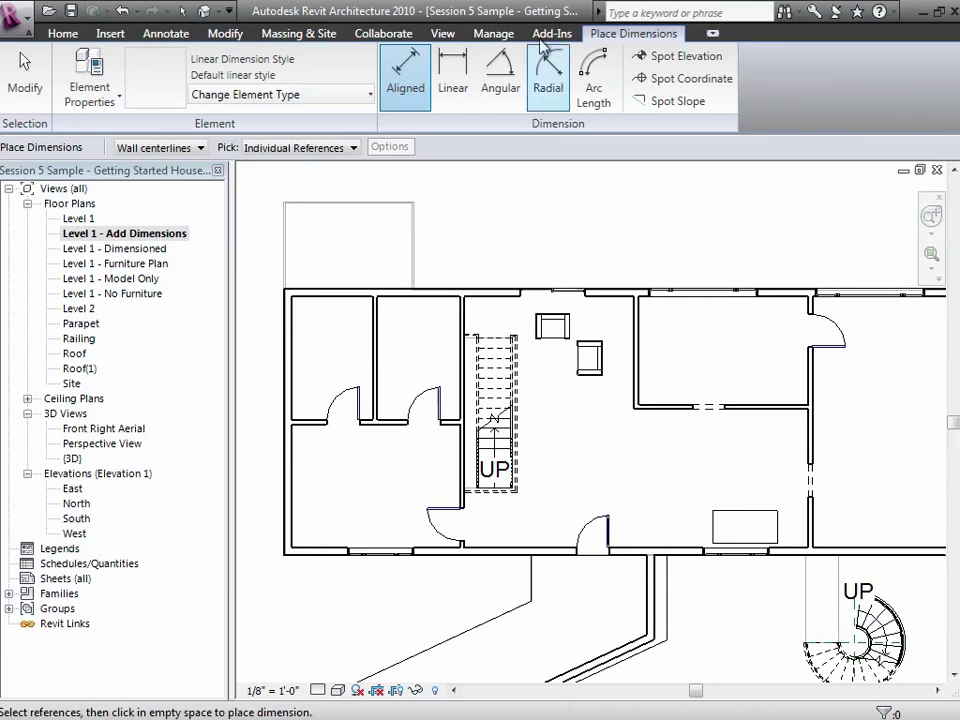
{"action": "left_click", "coordinate": [201, 148]}
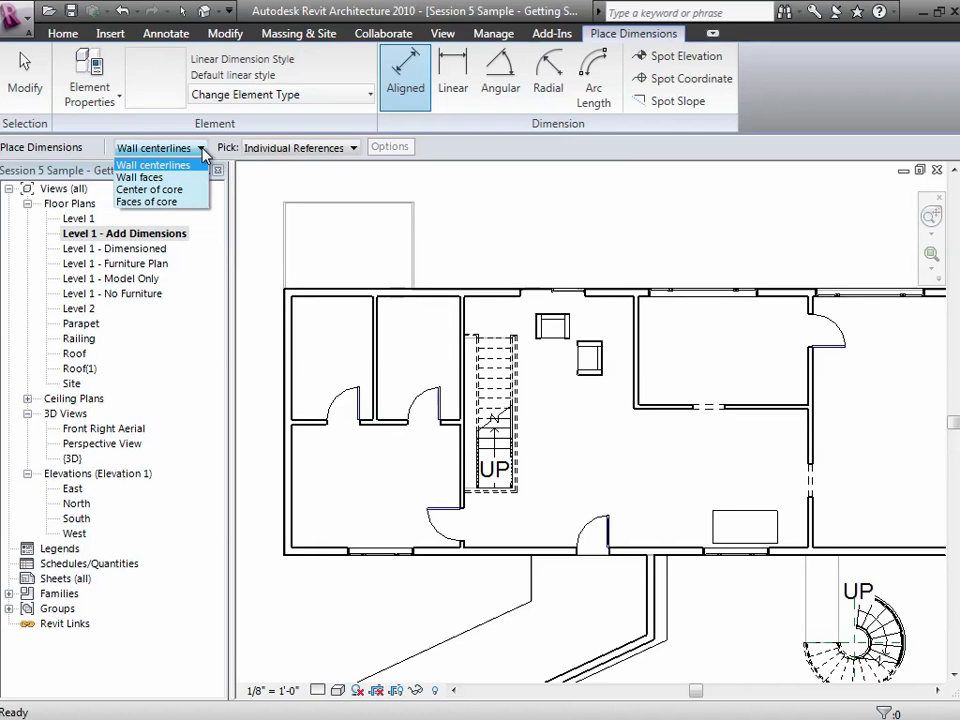
Keep Wall centerlines and individual references as the aligned dimension options
{"action": "left_click", "coordinate": [293, 150]}
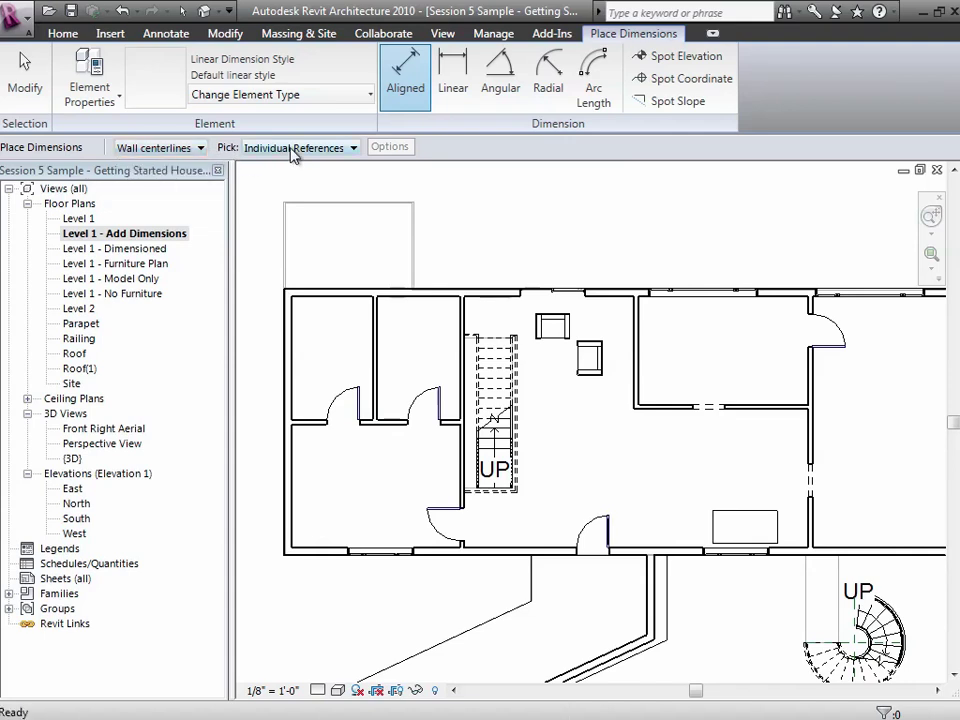
{"action": "left_click", "coordinate": [293, 150]}
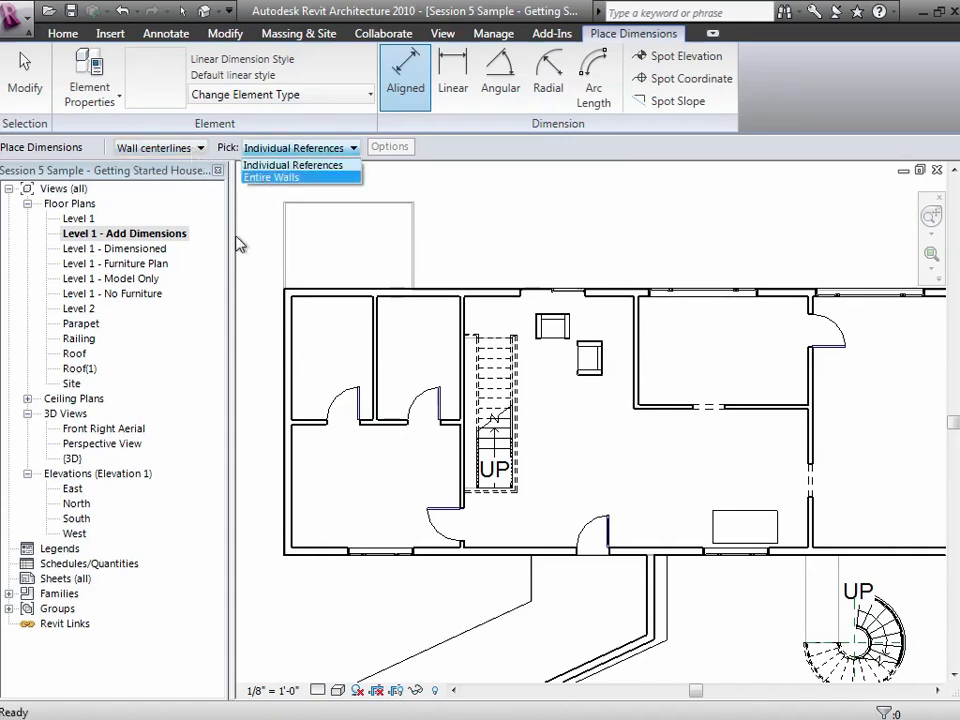
{"action": "left_click", "coordinate": [272, 164]}
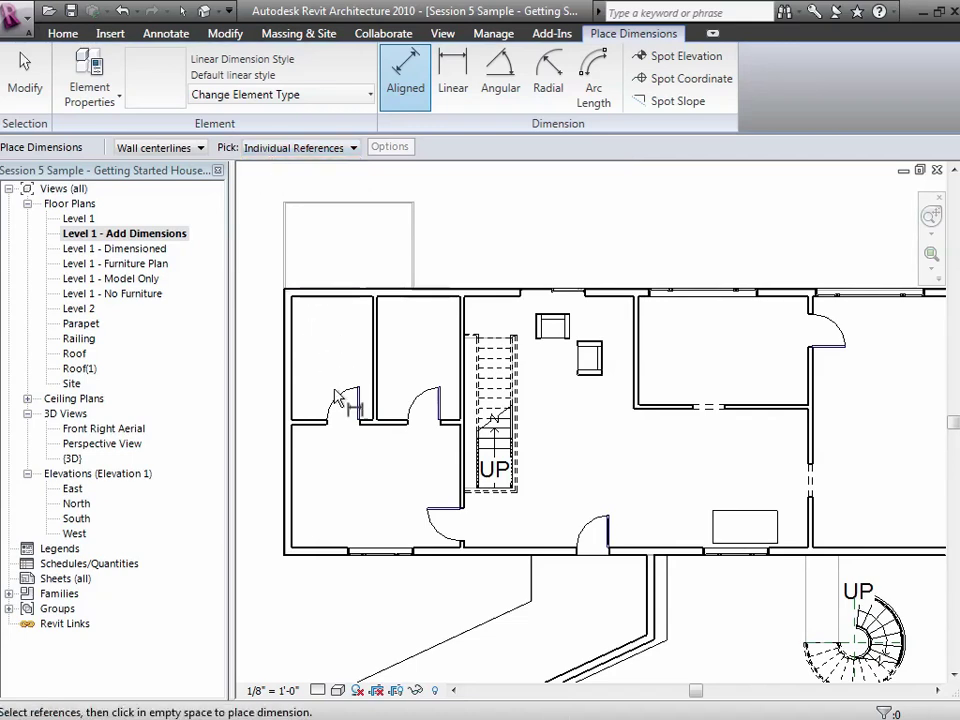
Dimension the top wall run above the plan: 8'-0", 8'-0", 16'-0", 16'-0"
{"action": "left_click", "coordinate": [291, 345]}
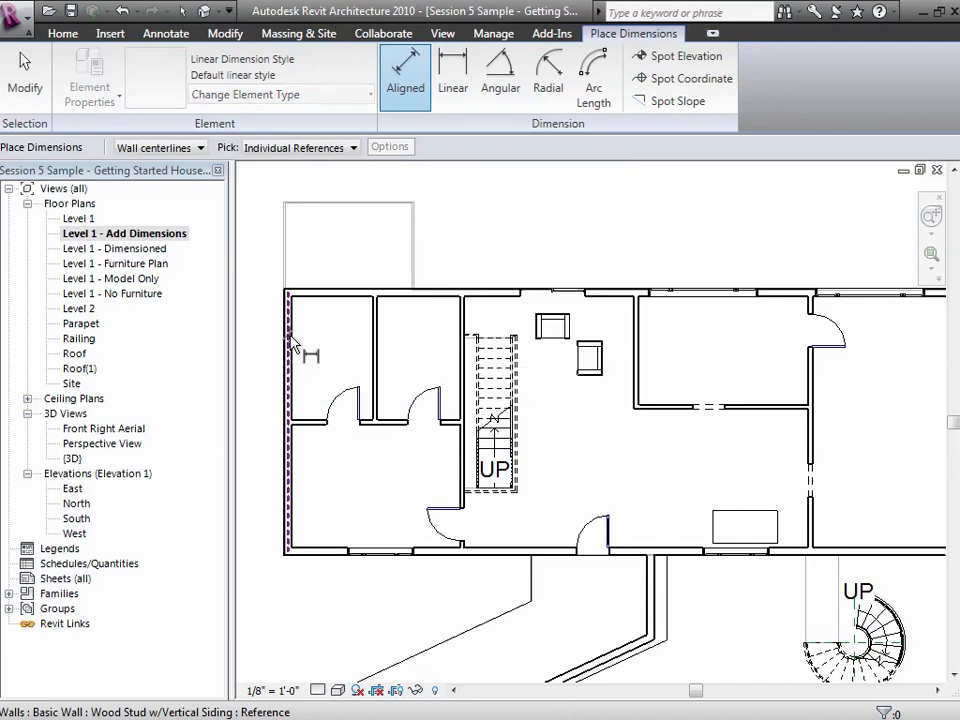
{"action": "left_click", "coordinate": [381, 345]}
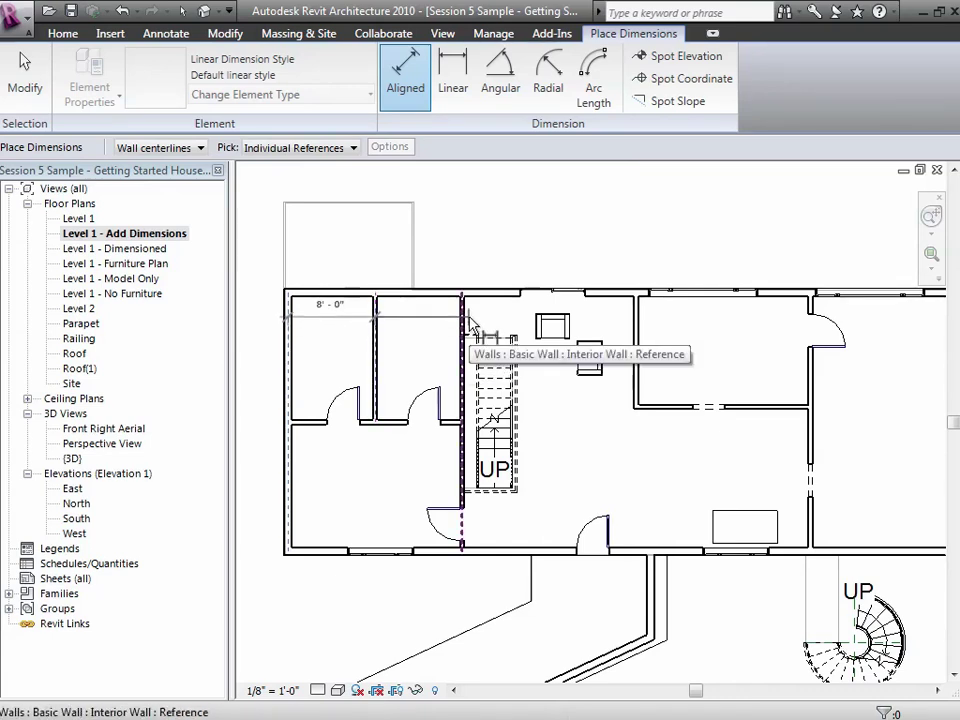
{"action": "left_click", "coordinate": [466, 323]}
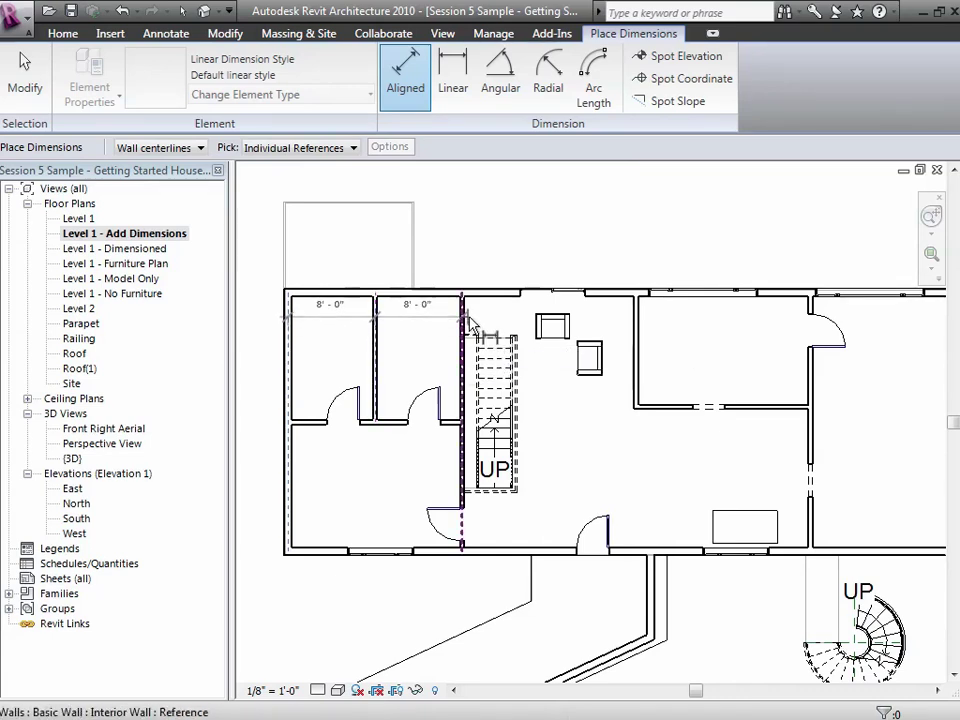
{"action": "left_click", "coordinate": [638, 338]}
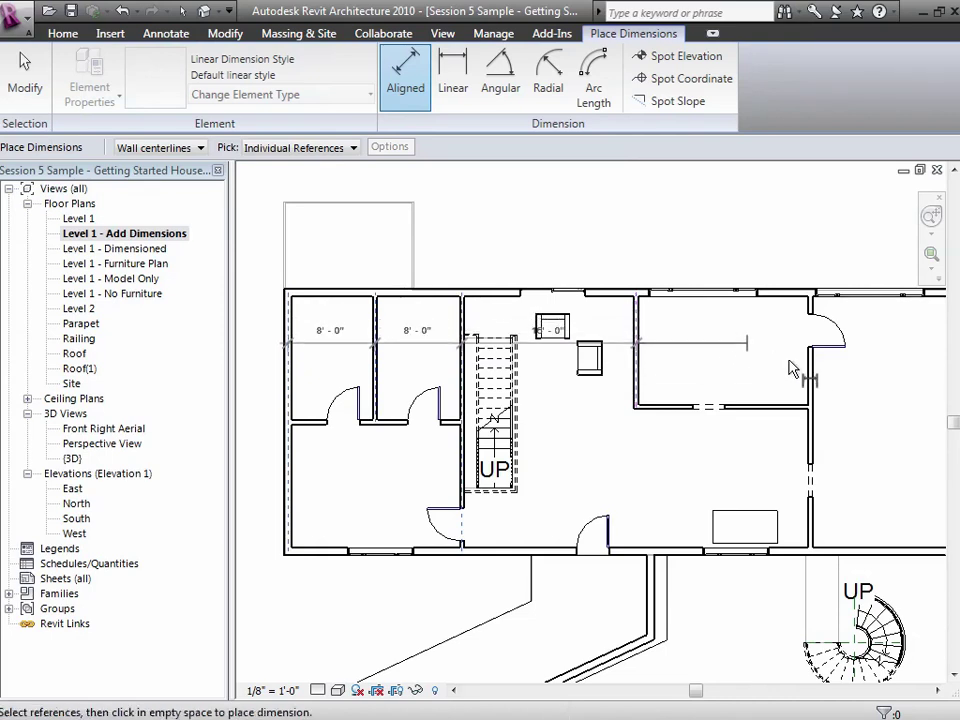
{"action": "left_click", "coordinate": [815, 376]}
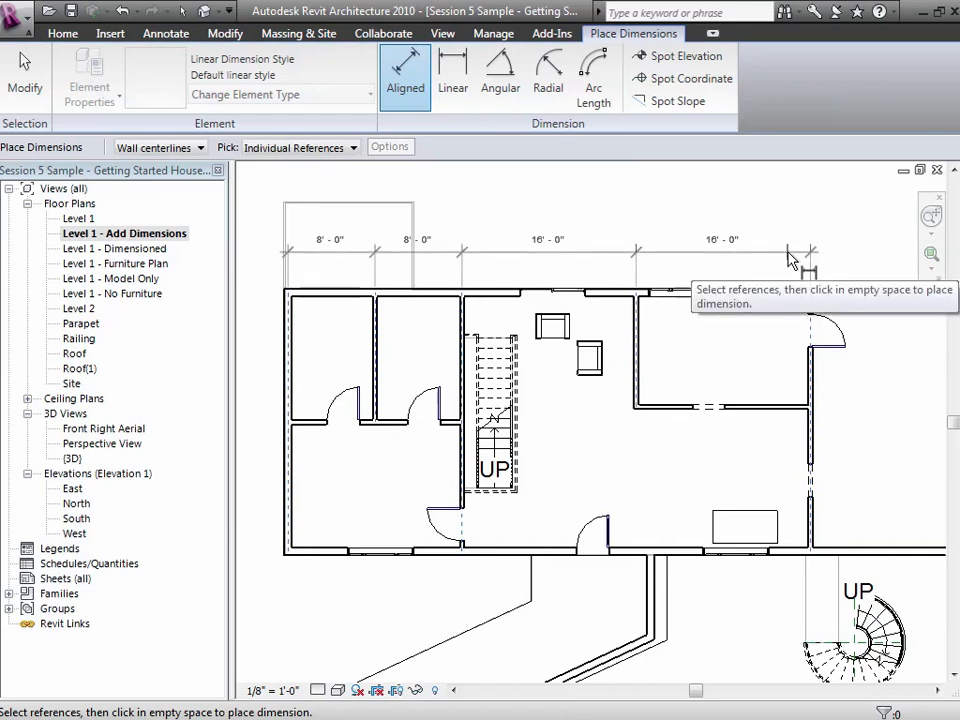
{"action": "left_click", "coordinate": [790, 260]}
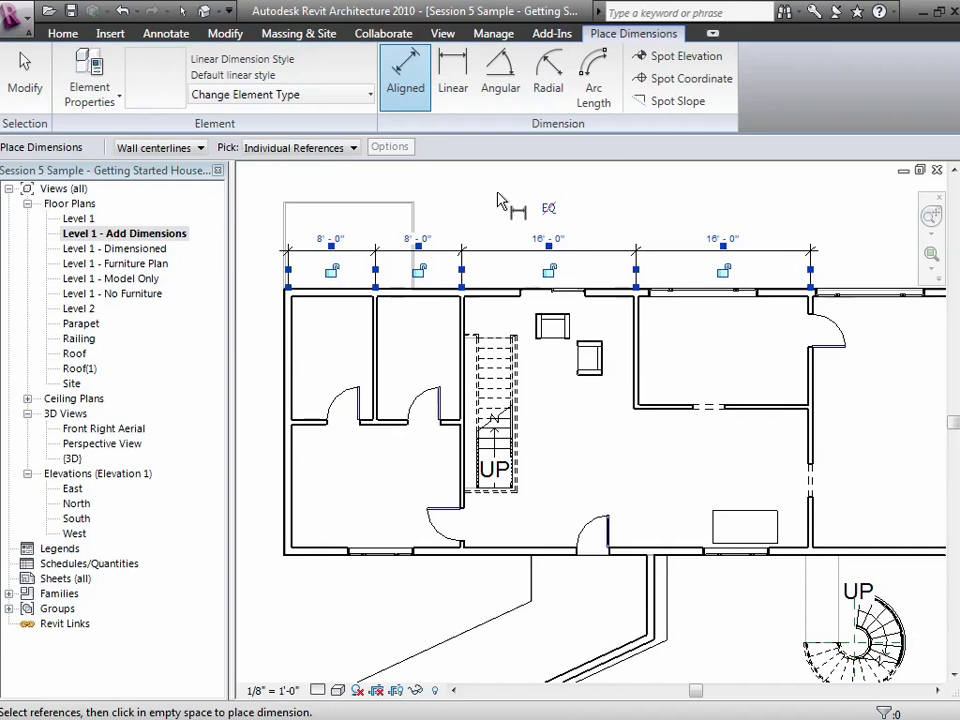
{"action": "left_click", "coordinate": [405, 76]}
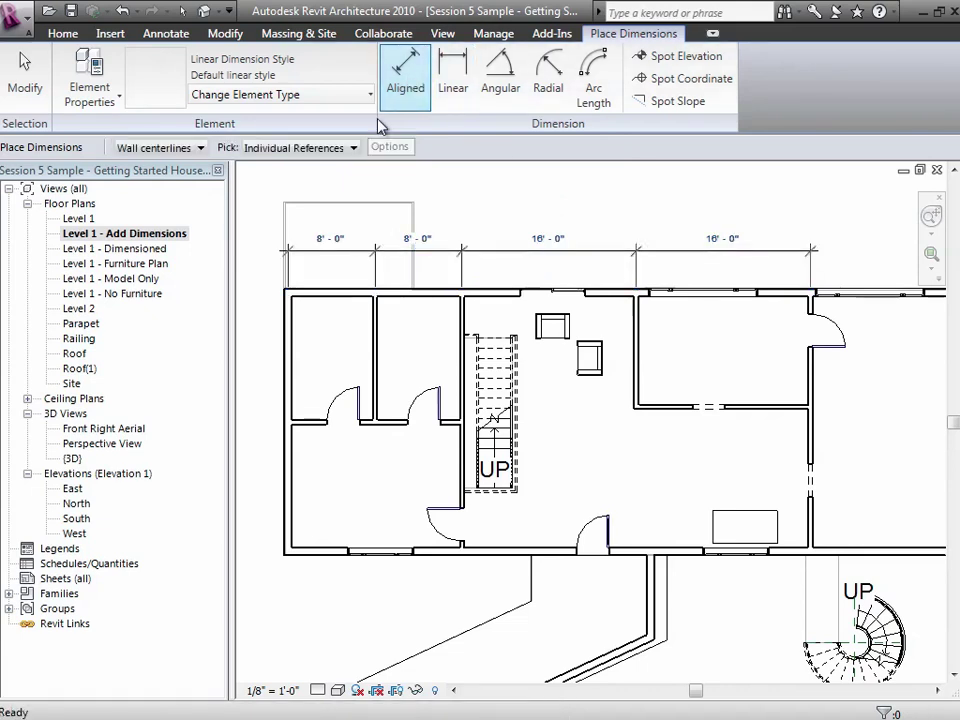
Place a vertical dimension string of two 11'-11" segments left of the plan
{"action": "left_click", "coordinate": [316, 300]}
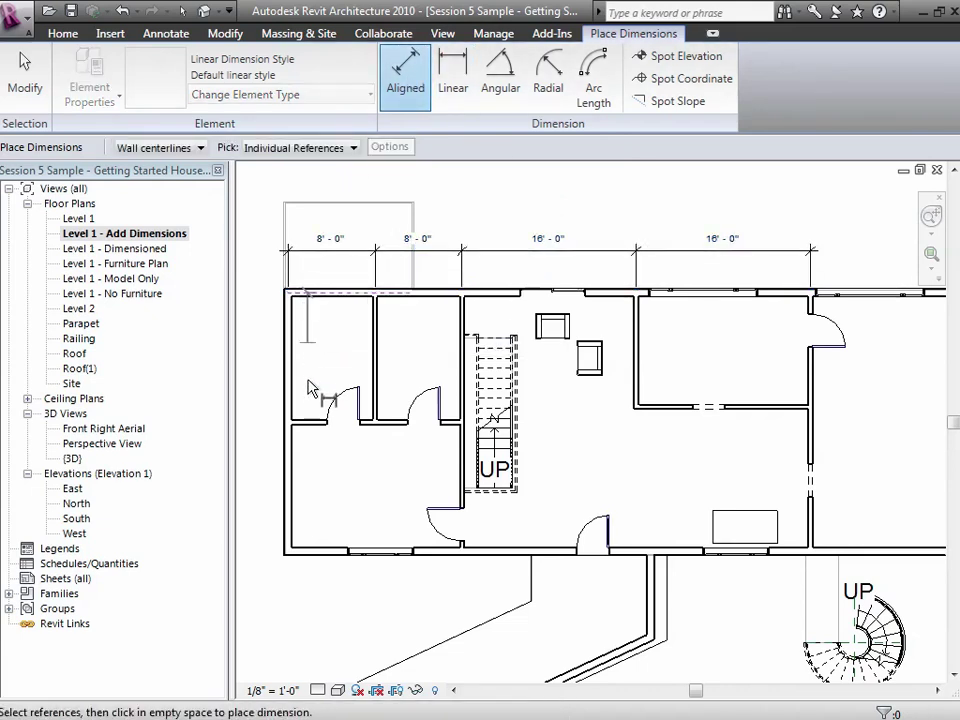
{"action": "left_click", "coordinate": [316, 423]}
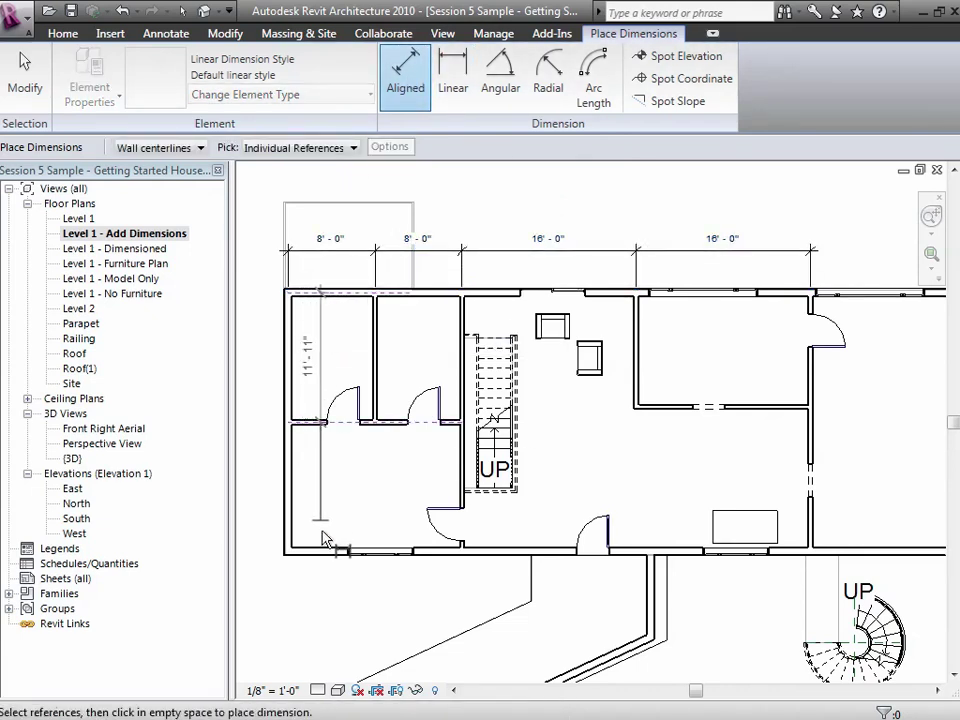
{"action": "left_click", "coordinate": [322, 553]}
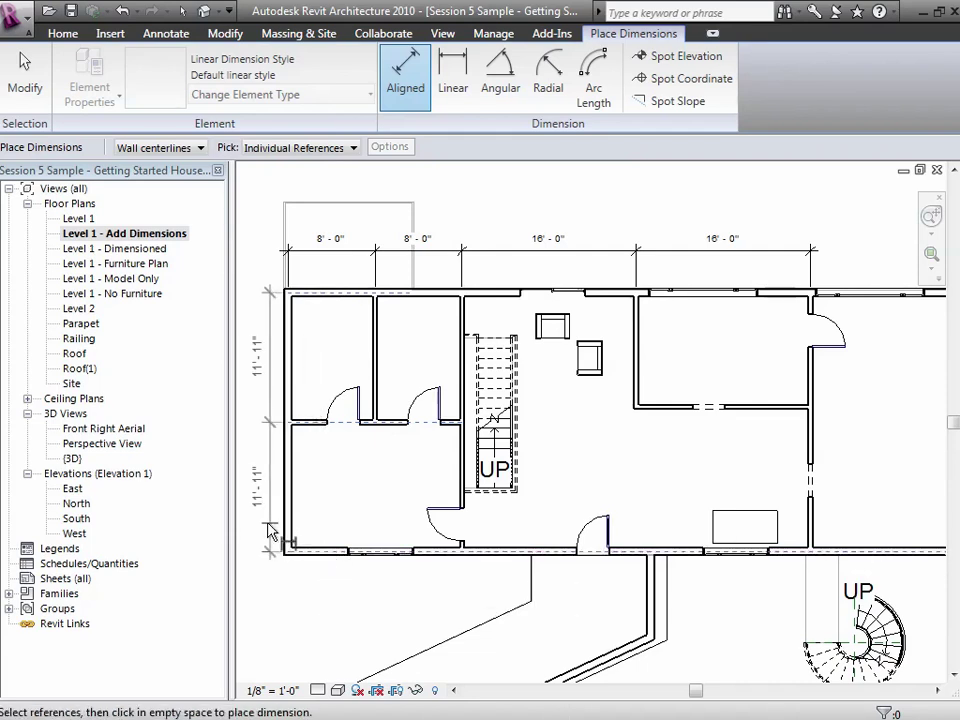
{"action": "left_click", "coordinate": [267, 530]}
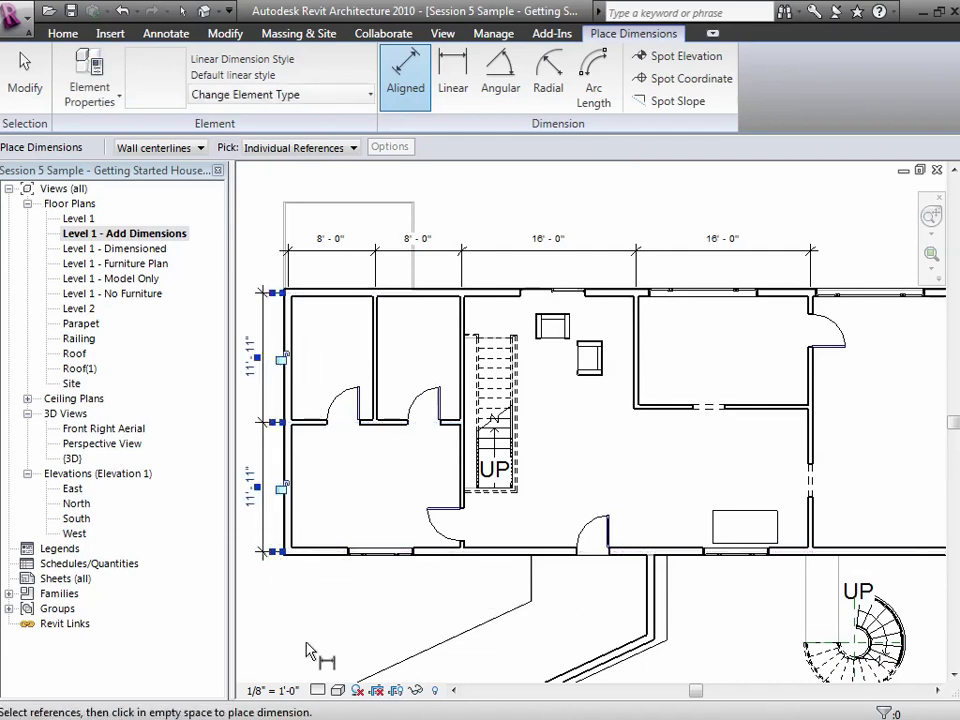
{"action": "left_click", "coordinate": [455, 690]}
{"action": "left_click", "coordinate": [455, 690]}
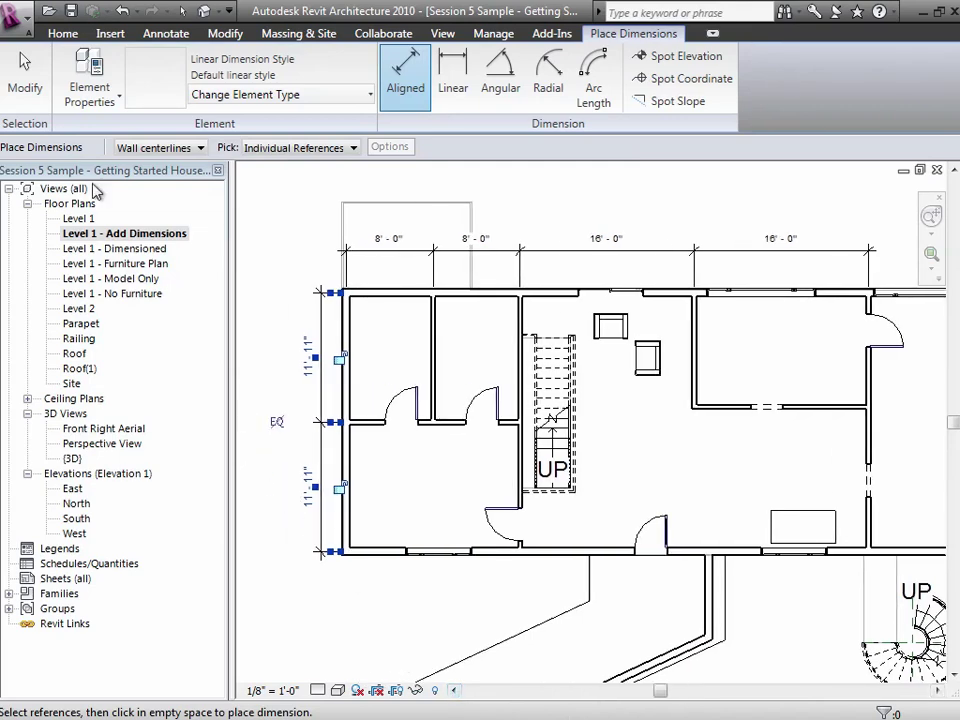
{"action": "left_click", "coordinate": [25, 92]}
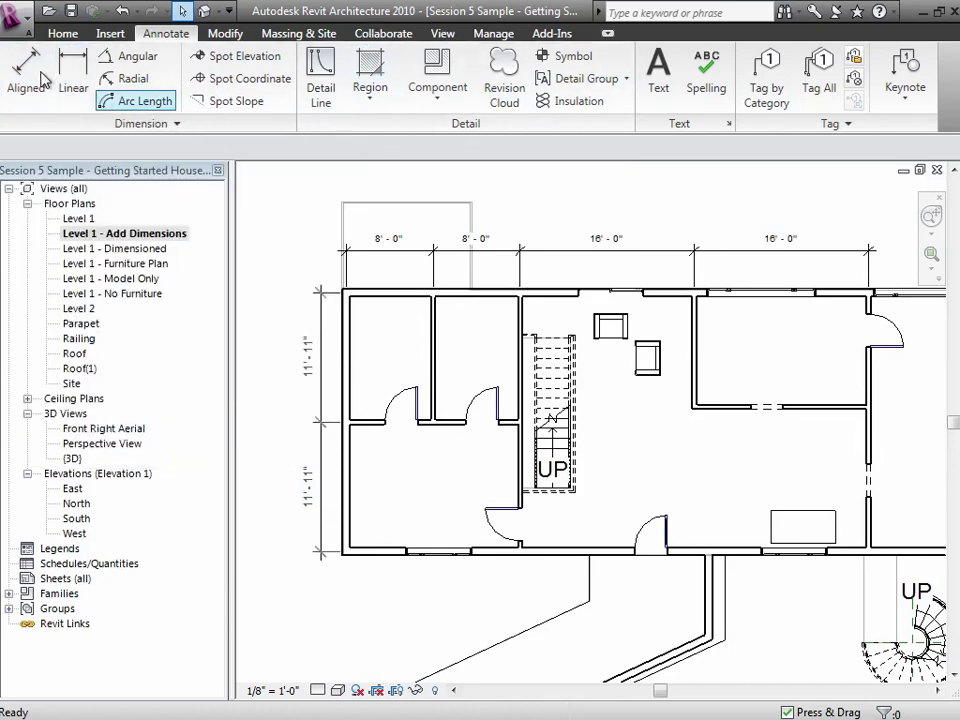
Add an overall 23'-9 1/2" top-to-bottom wall dimension further left of the plan
{"action": "left_click", "coordinate": [32, 70]}
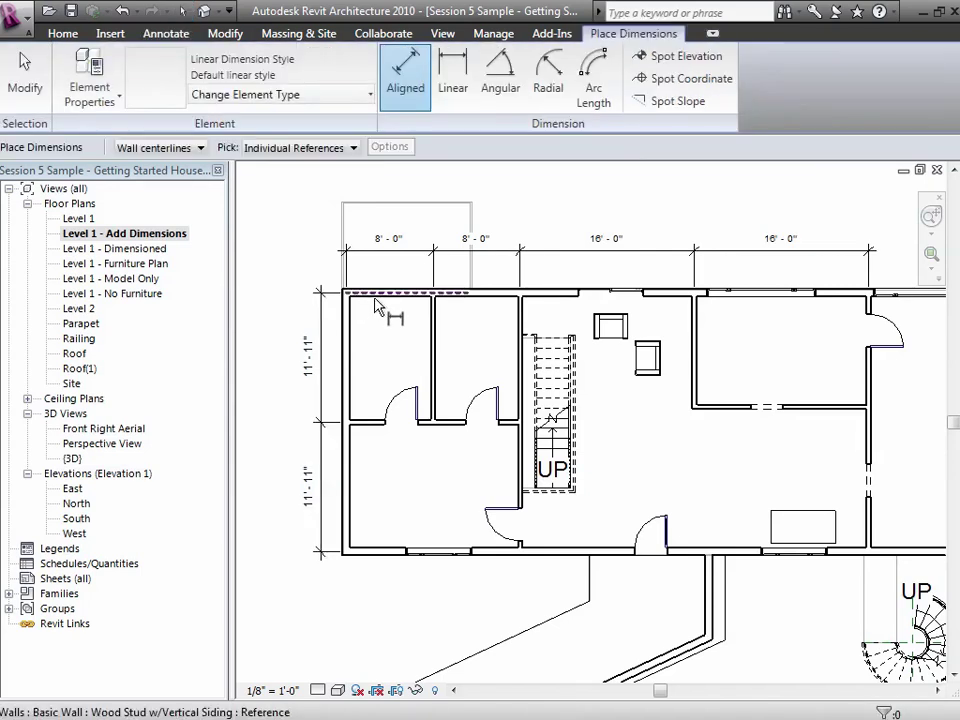
{"action": "left_click", "coordinate": [374, 297]}
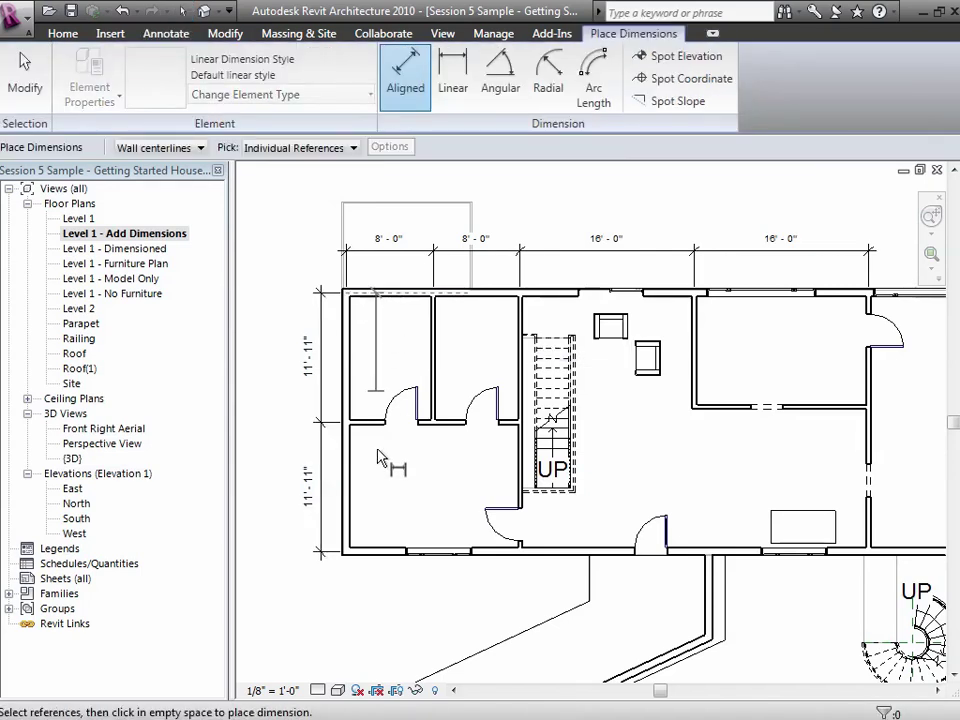
{"action": "left_click", "coordinate": [383, 560]}
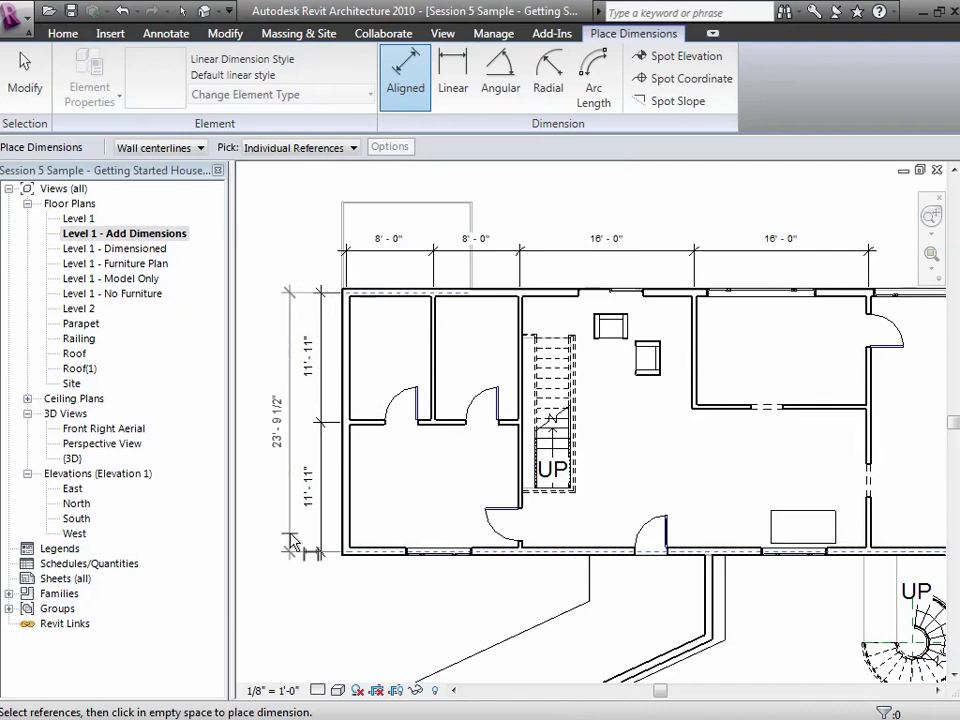
{"action": "left_click", "coordinate": [293, 541]}
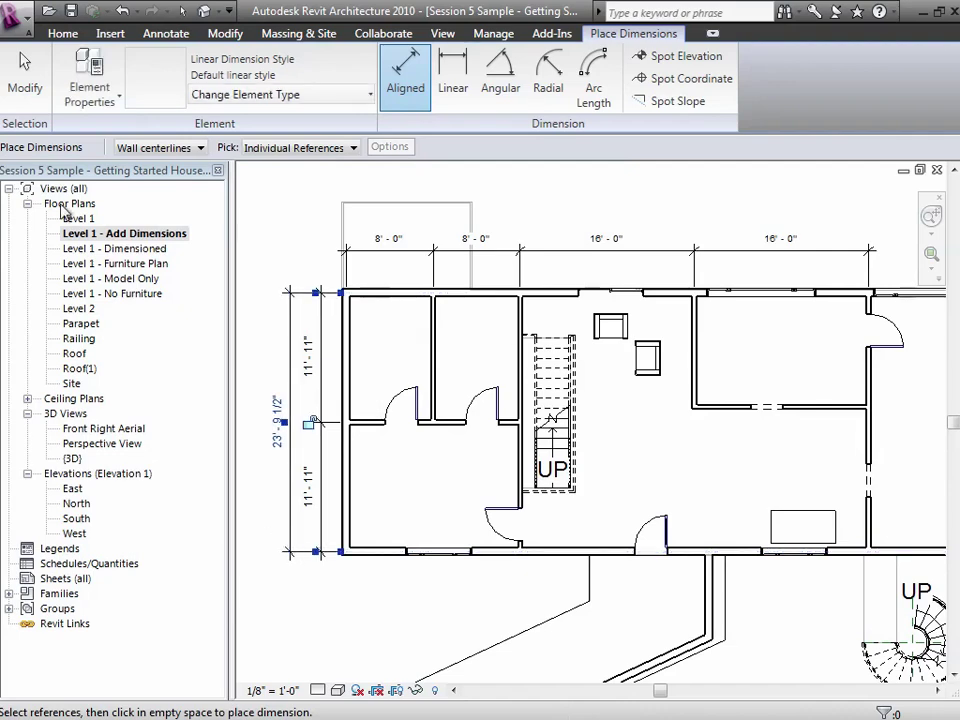
{"action": "left_click", "coordinate": [24, 92]}
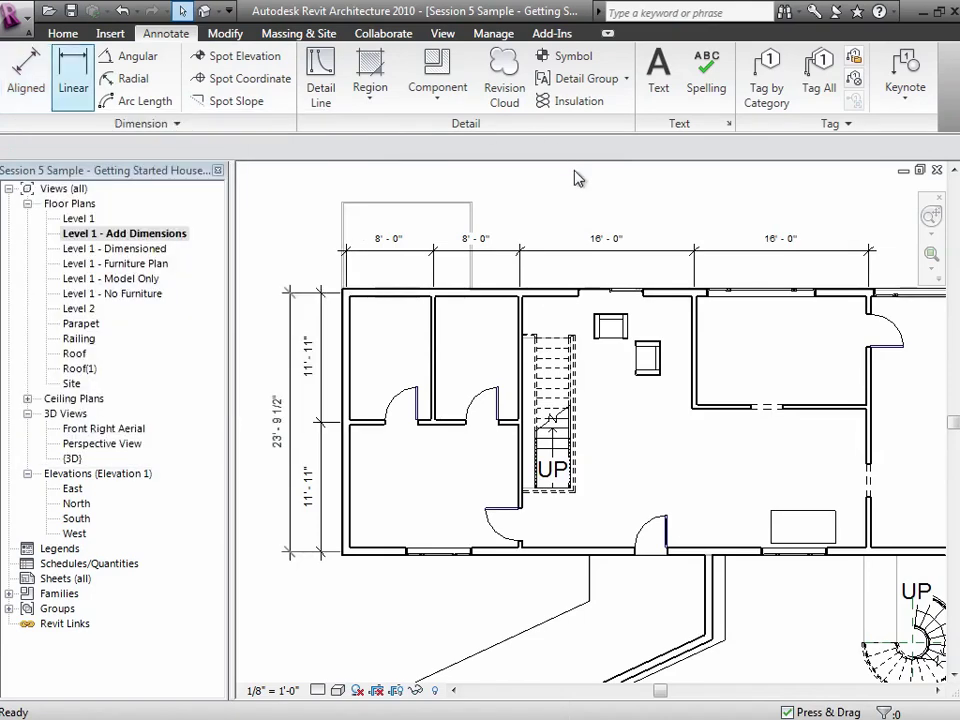
Move the horizontal interior wall so the lower rooms are 10'-0" deep, upper 13'-9 1/2"
{"action": "left_click", "coordinate": [372, 425]}
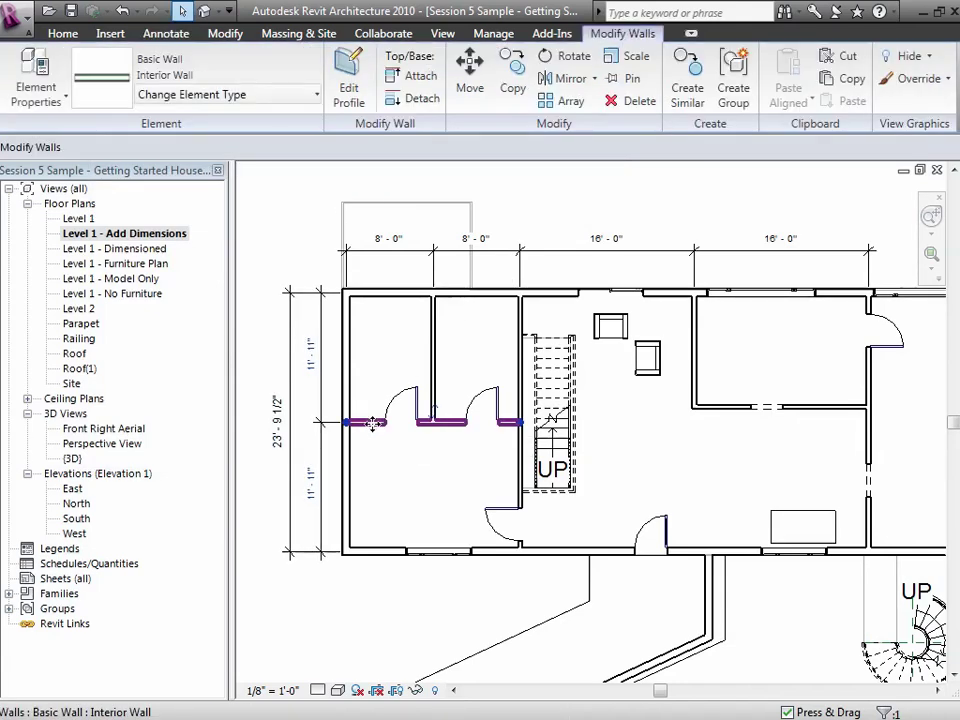
{"action": "left_click_drag", "start_coordinate": [376, 421], "coordinate": [377, 446]}
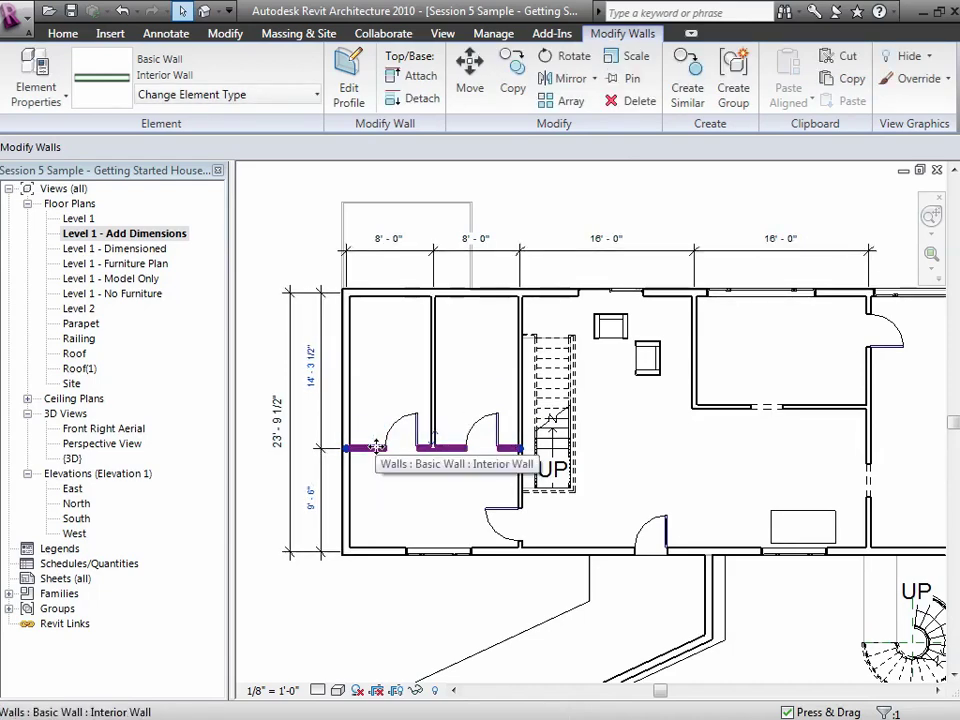
{"action": "key", "text": "Escape"}
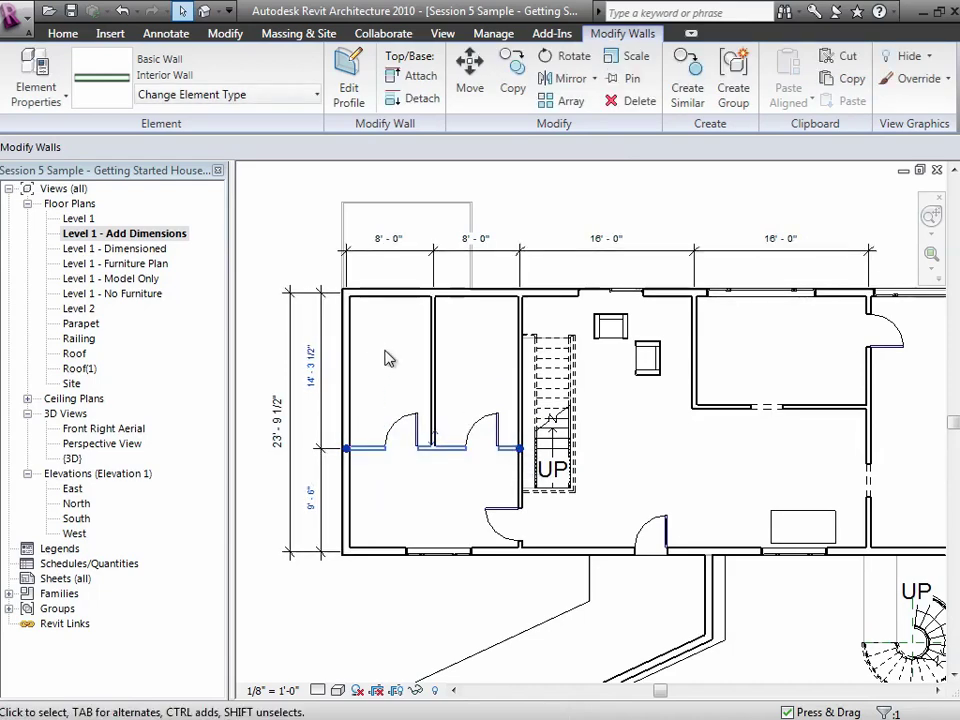
{"action": "left_click", "coordinate": [370, 452]}
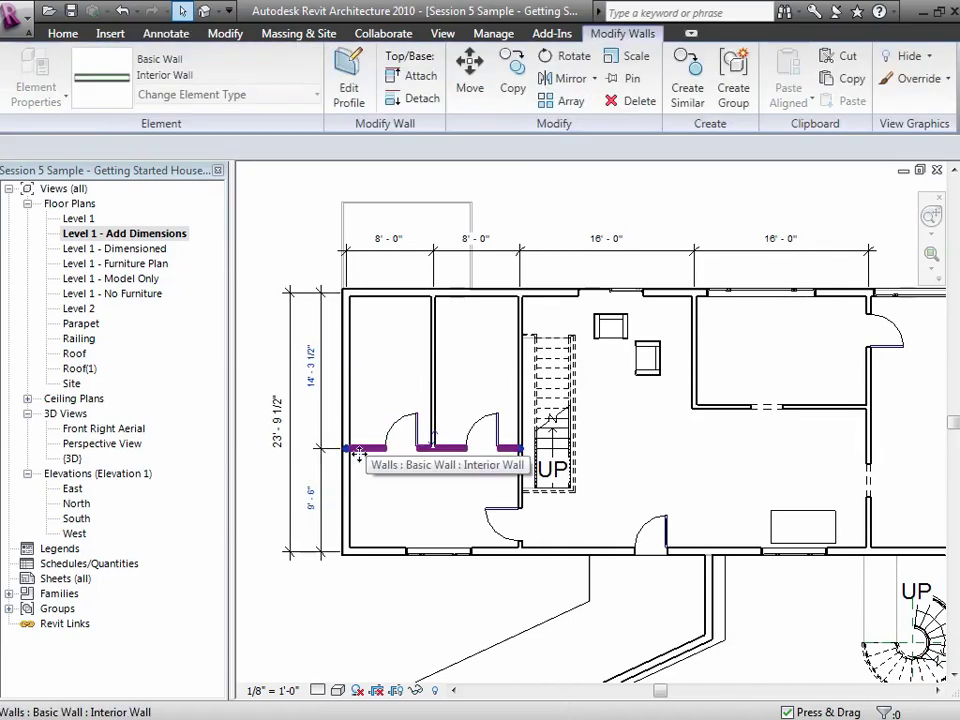
{"action": "left_click", "coordinate": [311, 500]}
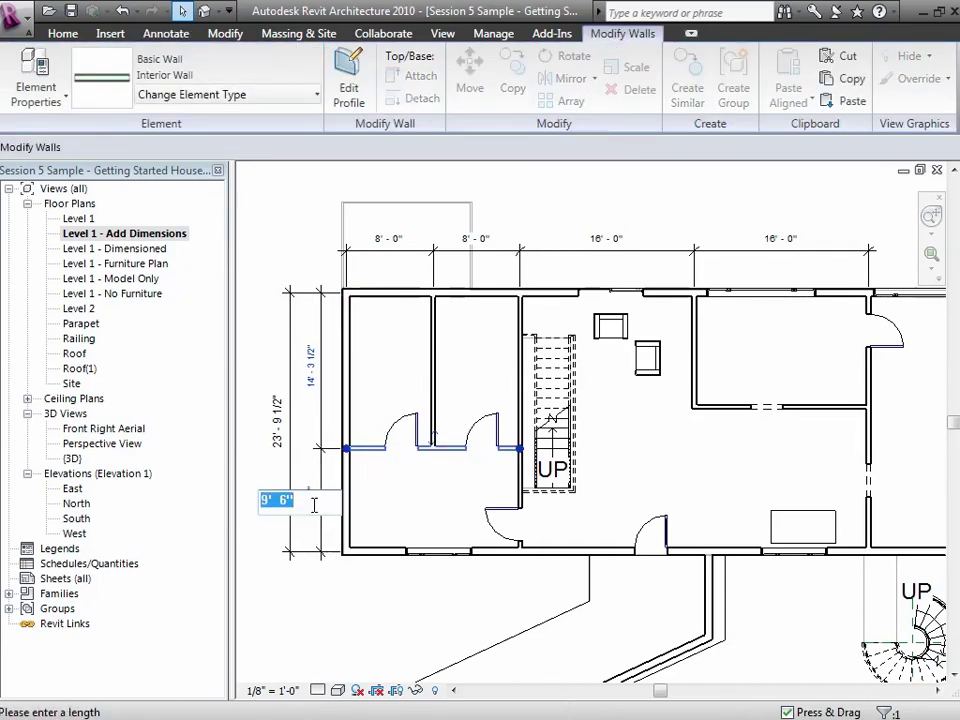
{"action": "type", "text": "10"}
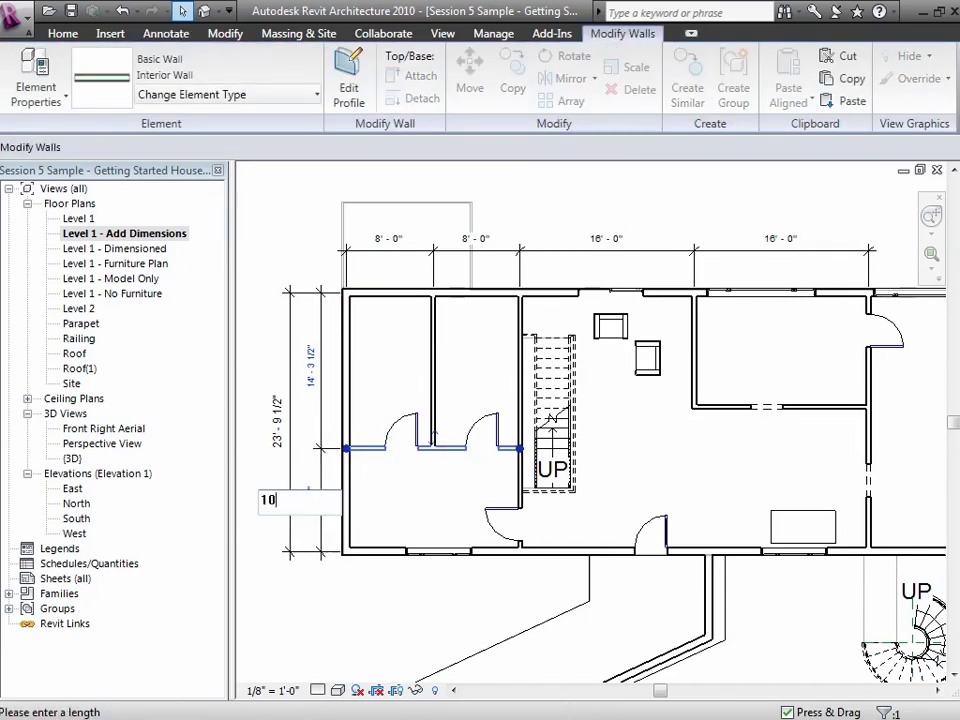
{"action": "key", "text": "Return"}
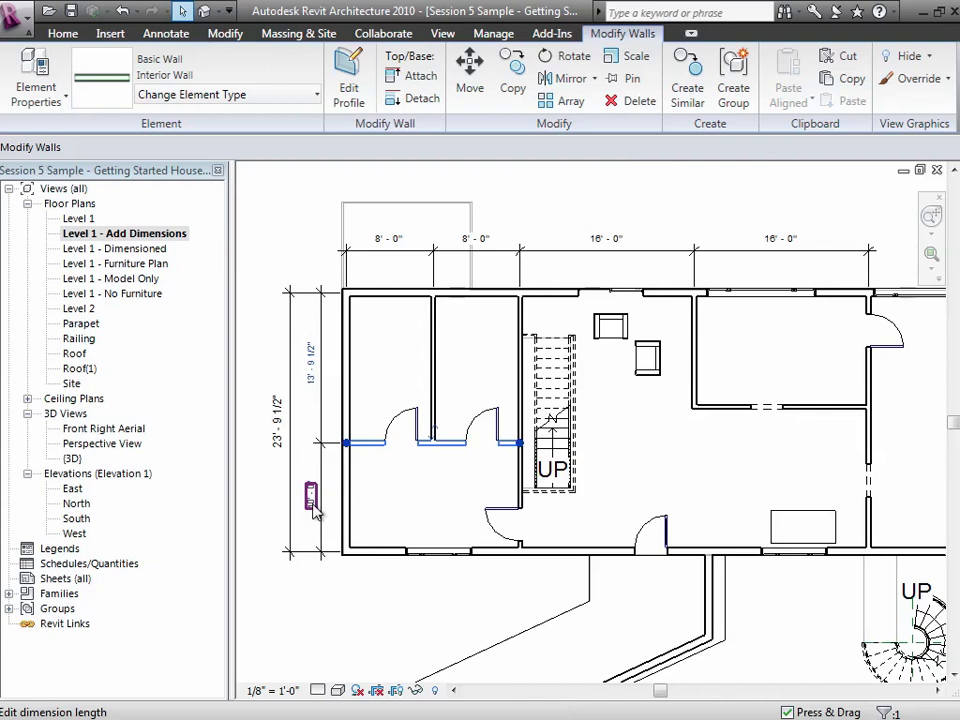
{"action": "key", "text": "Return"}
{"action": "left_click", "coordinate": [271, 462]}
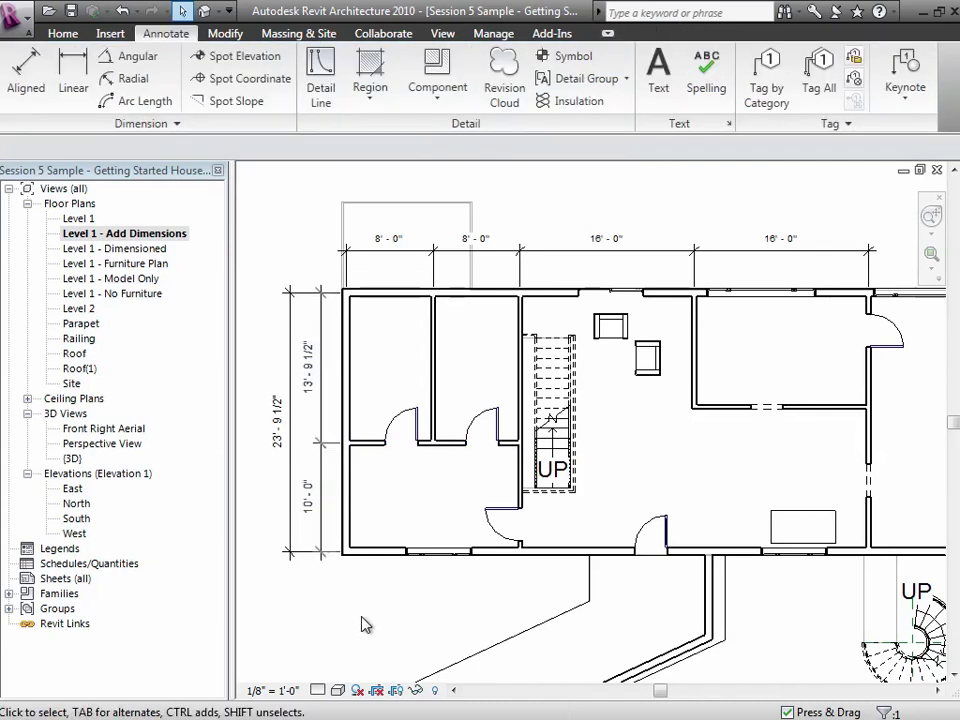
{"action": "left_click", "coordinate": [369, 451]}
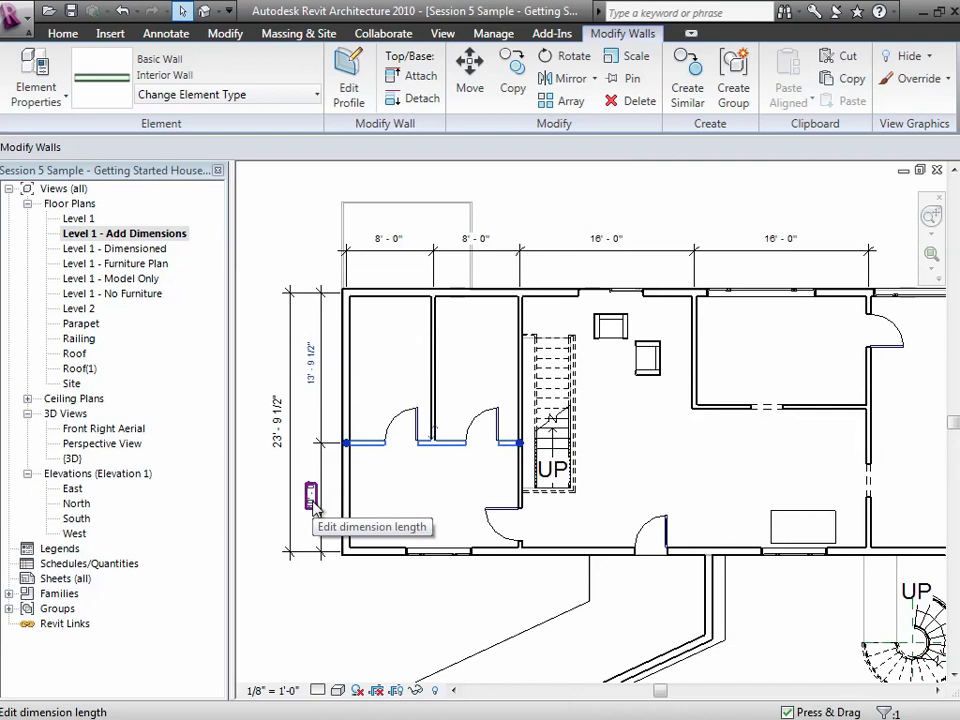
{"action": "left_click", "coordinate": [320, 586]}
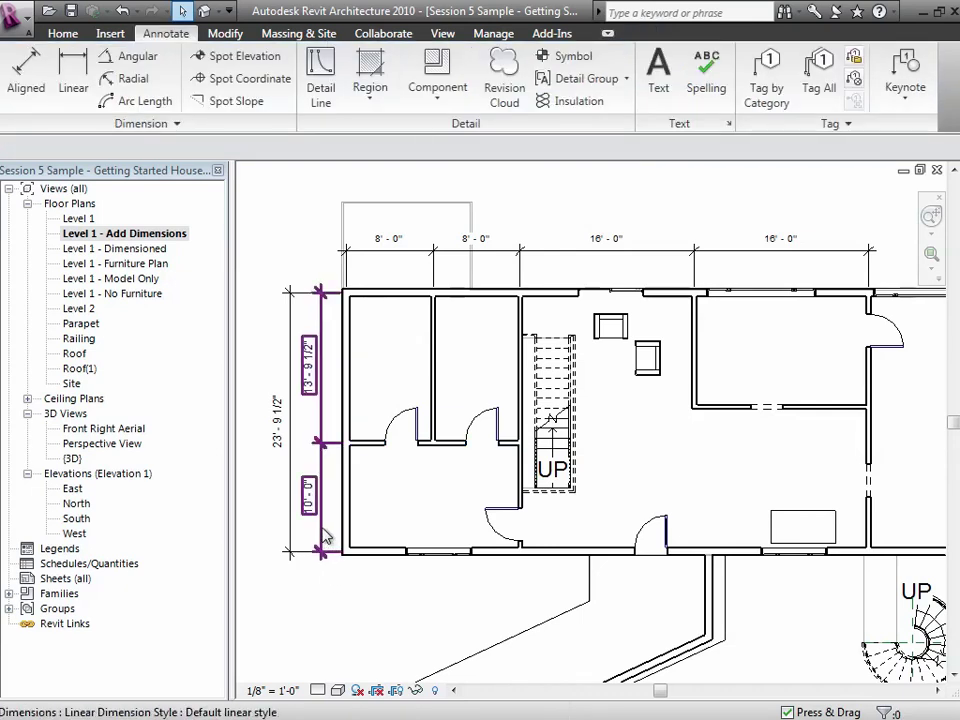
{"action": "left_click", "coordinate": [325, 537]}
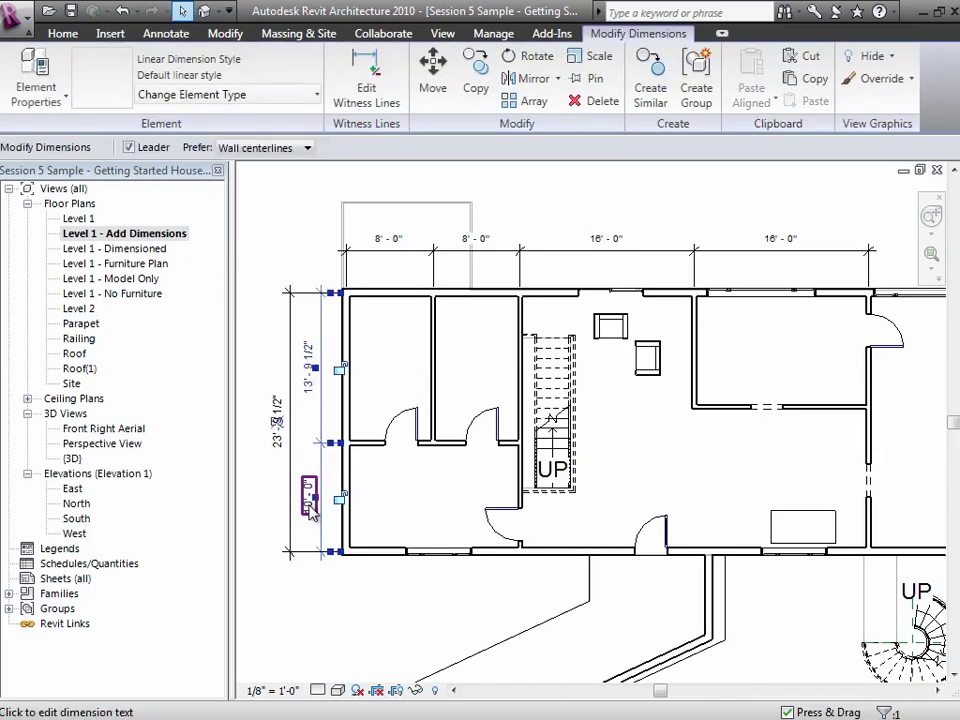
{"action": "left_click", "coordinate": [309, 500]}
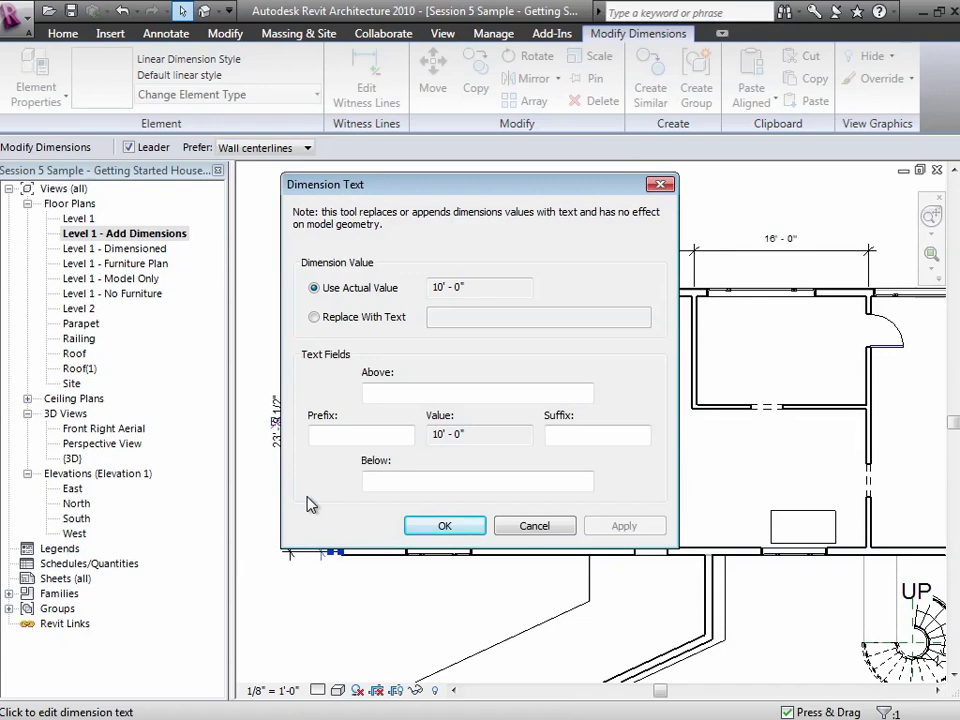
{"action": "left_click", "coordinate": [538, 526]}
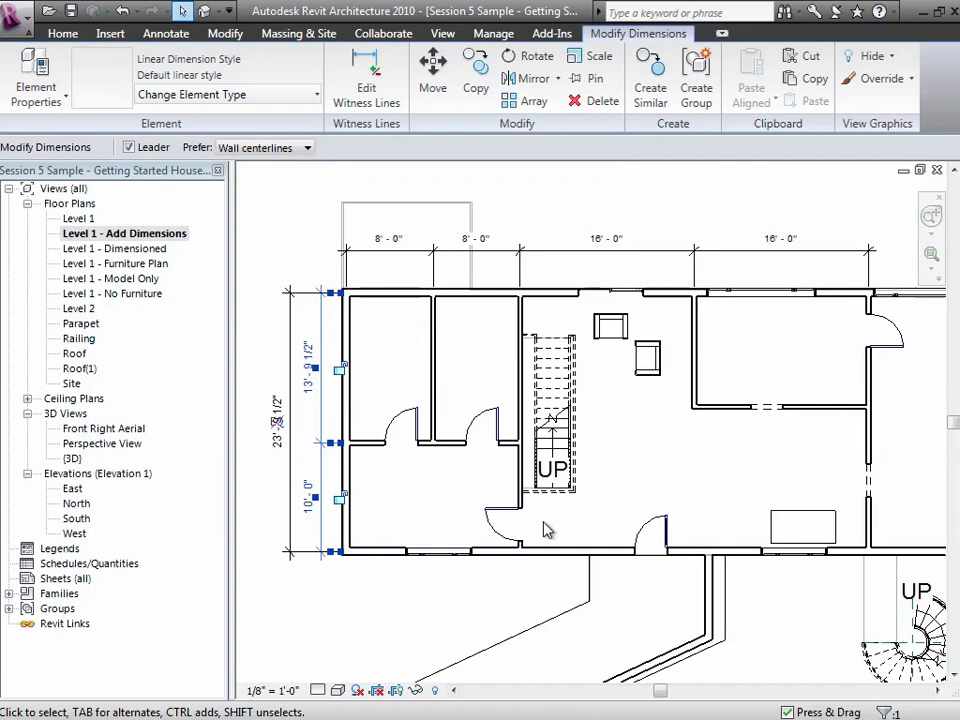
Change the small-room wall spacing to 9', then undo to restore 8'-0", 8'-0", 16'-0", 16'-0"
{"action": "left_click", "coordinate": [433, 368]}
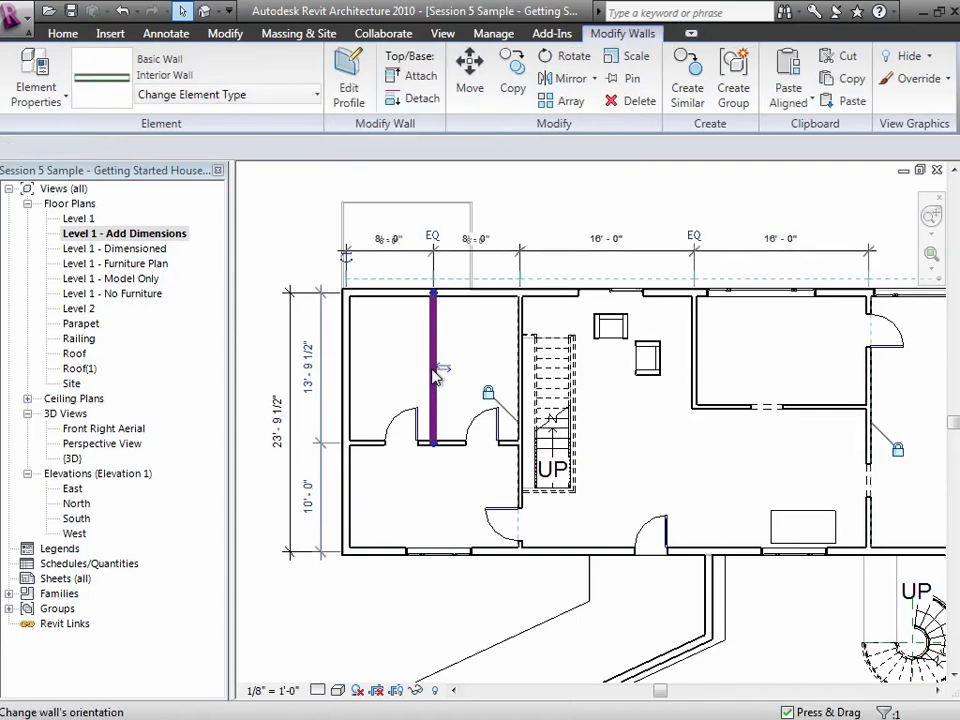
{"action": "left_click", "coordinate": [386, 240]}
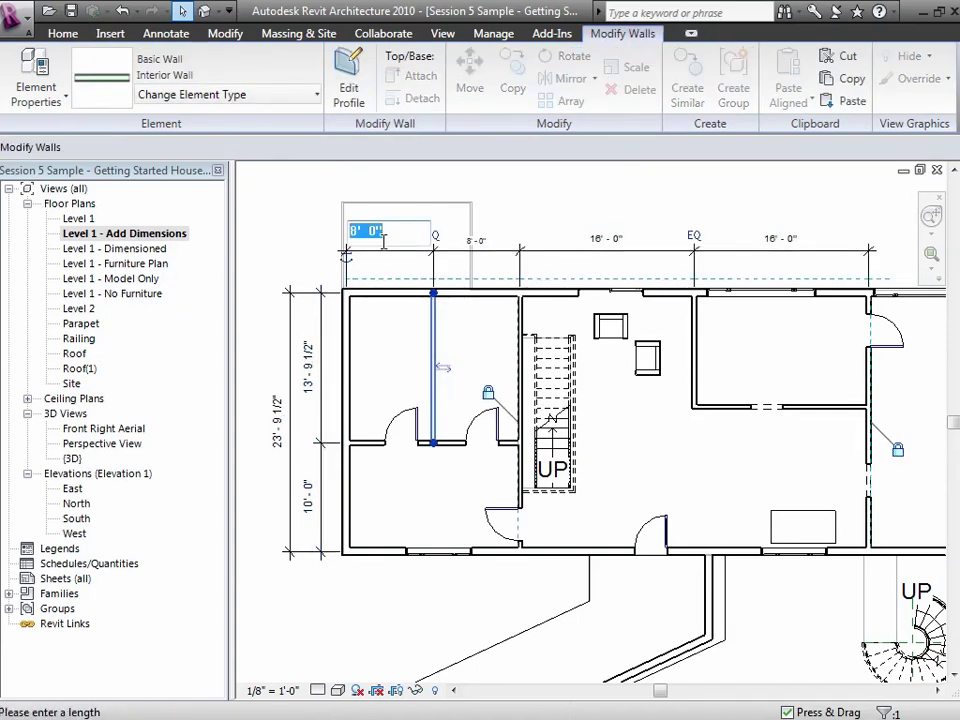
{"action": "type", "text": "9"}
{"action": "key", "text": "Return"}
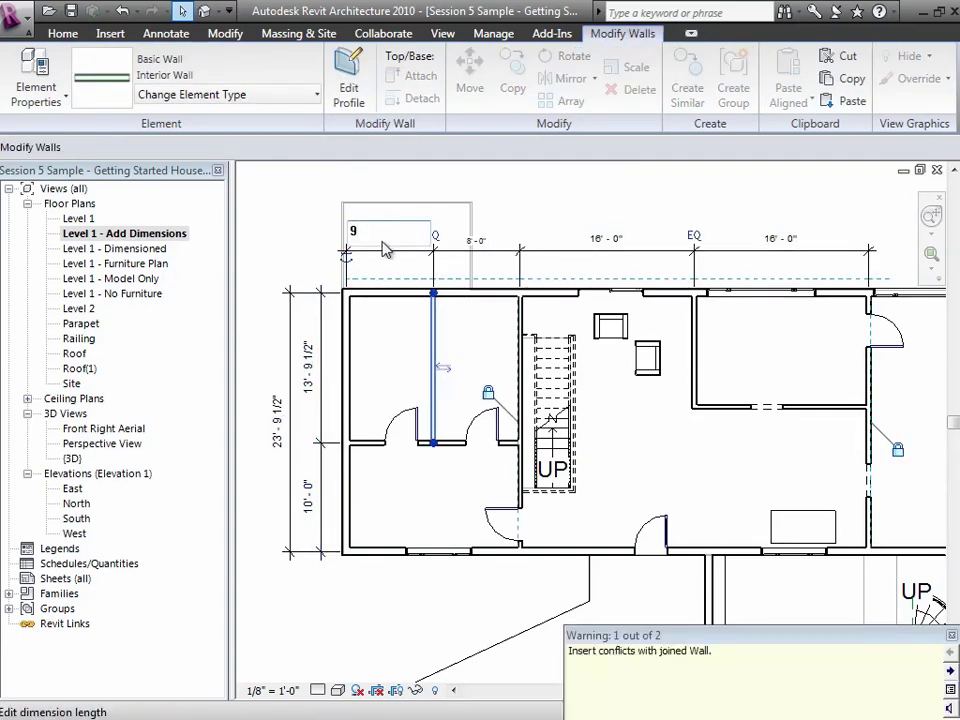
{"action": "left_click", "coordinate": [388, 350]}
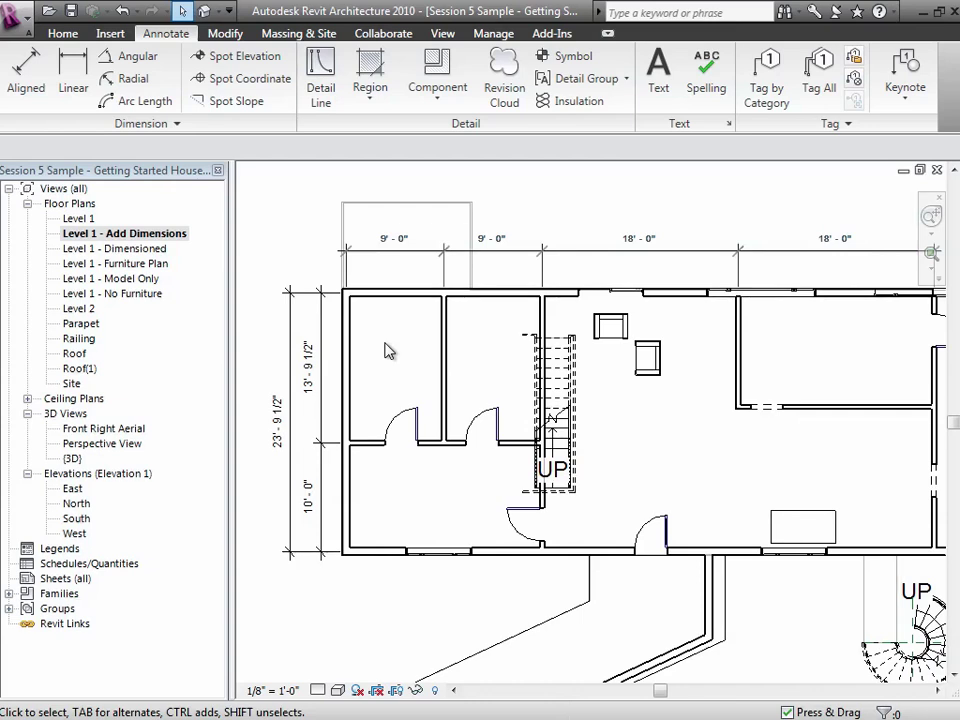
{"action": "key", "text": "ctrl+z"}
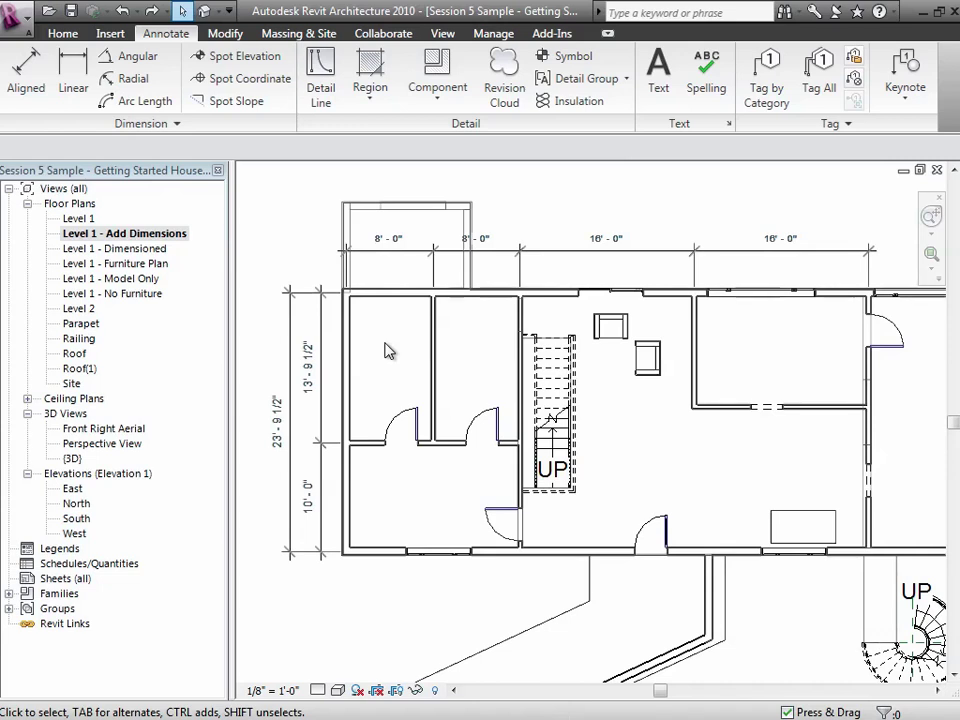
Zoom into the plan's top-left corner and set the Detail Level to Fine
{"action": "left_click", "coordinate": [931, 258]}
{"action": "left_click_drag", "start_coordinate": [316, 269], "coordinate": [386, 344]}
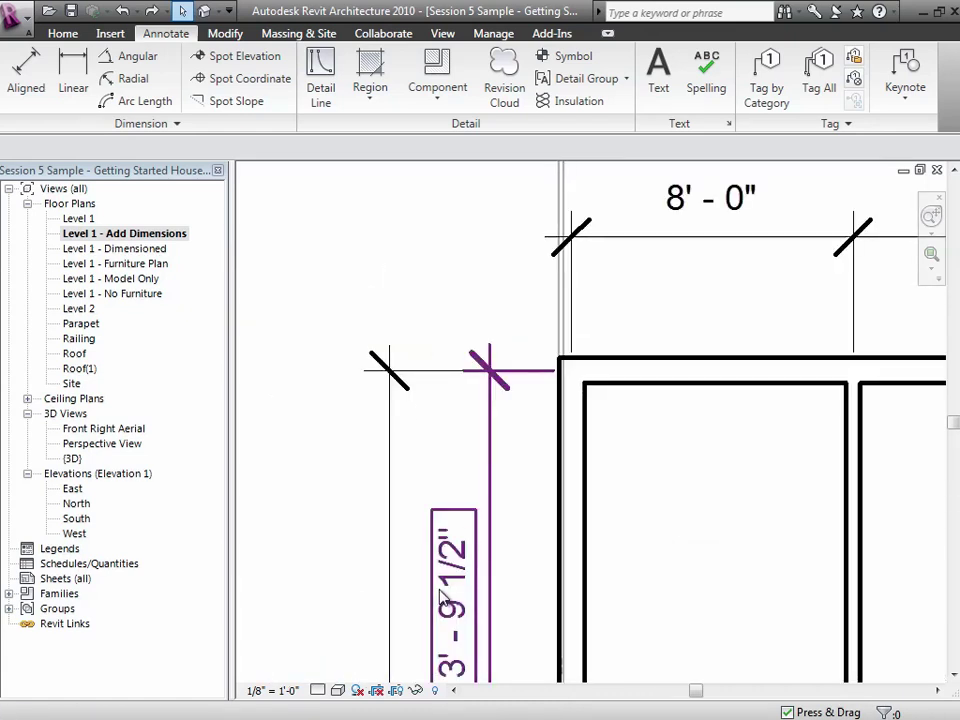
{"action": "left_click", "coordinate": [318, 690]}
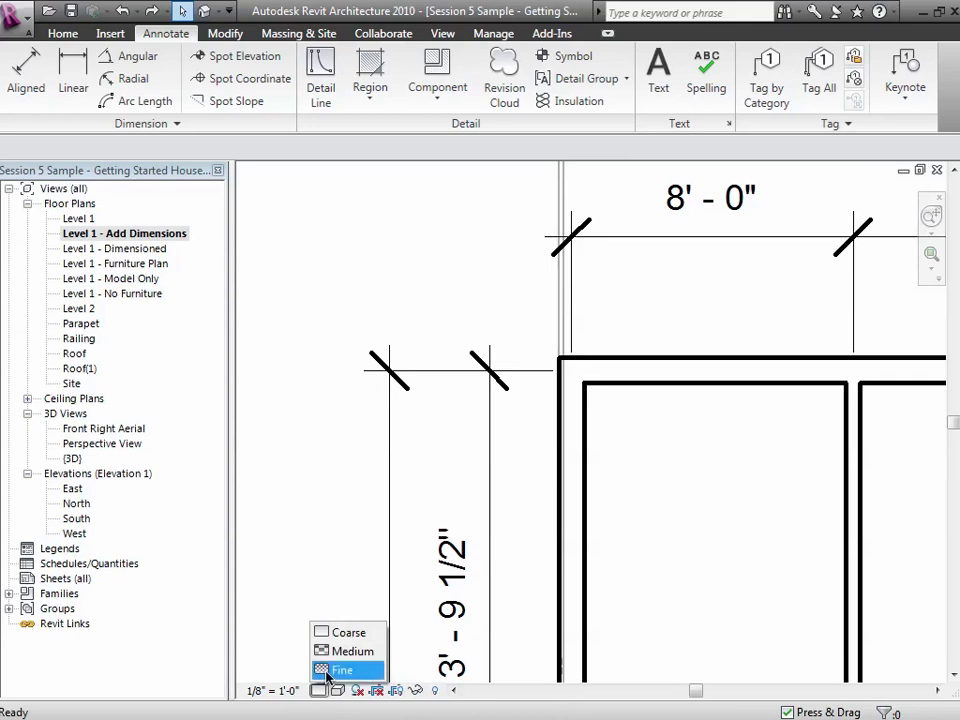
{"action": "left_click", "coordinate": [340, 670]}
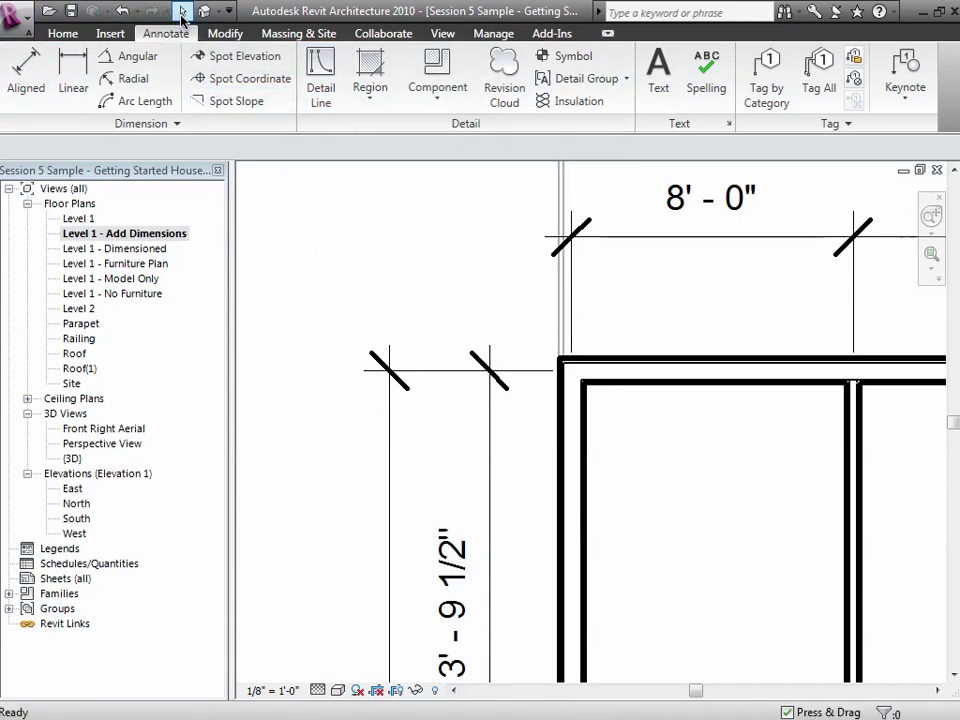
Turn on Thin Lines and set the Visual Style to Shading with Edges
{"action": "left_click", "coordinate": [445, 34]}
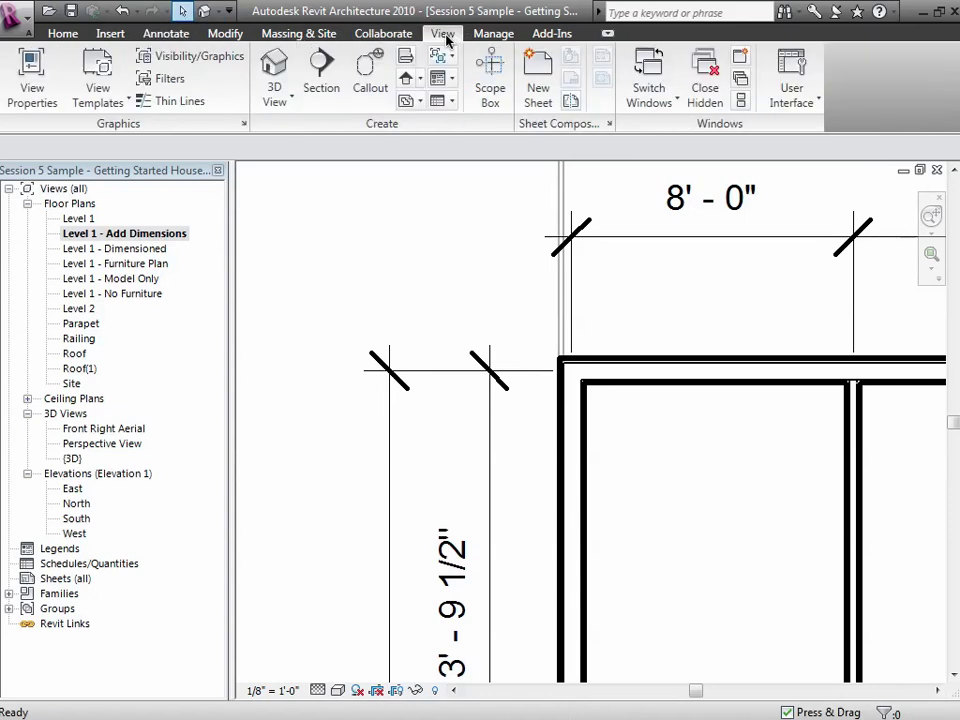
{"action": "left_click", "coordinate": [170, 102]}
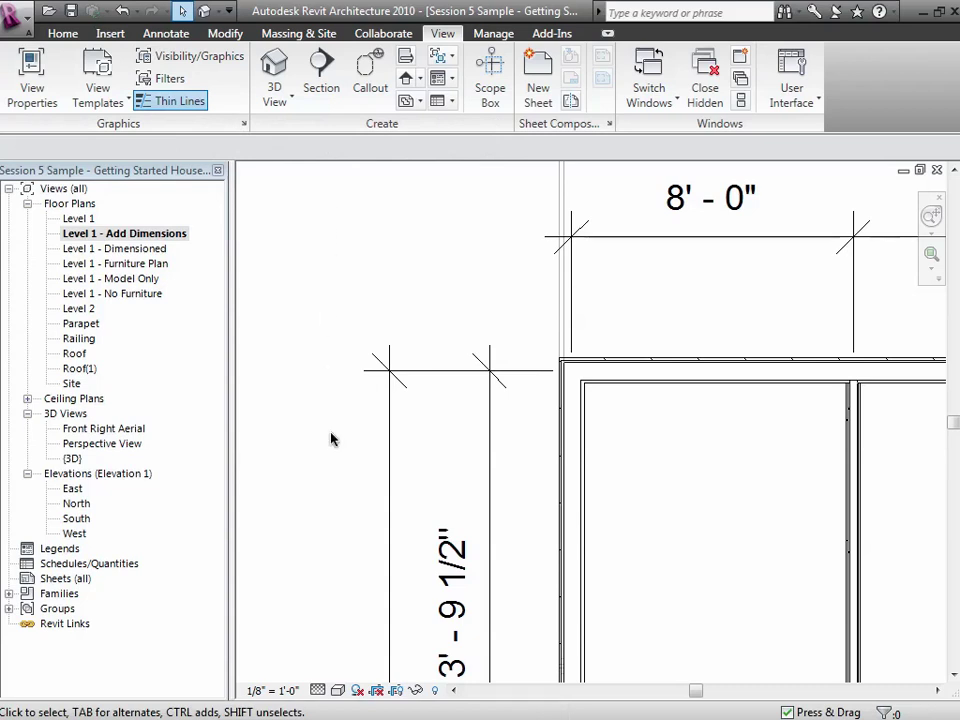
{"action": "left_click", "coordinate": [339, 690]}
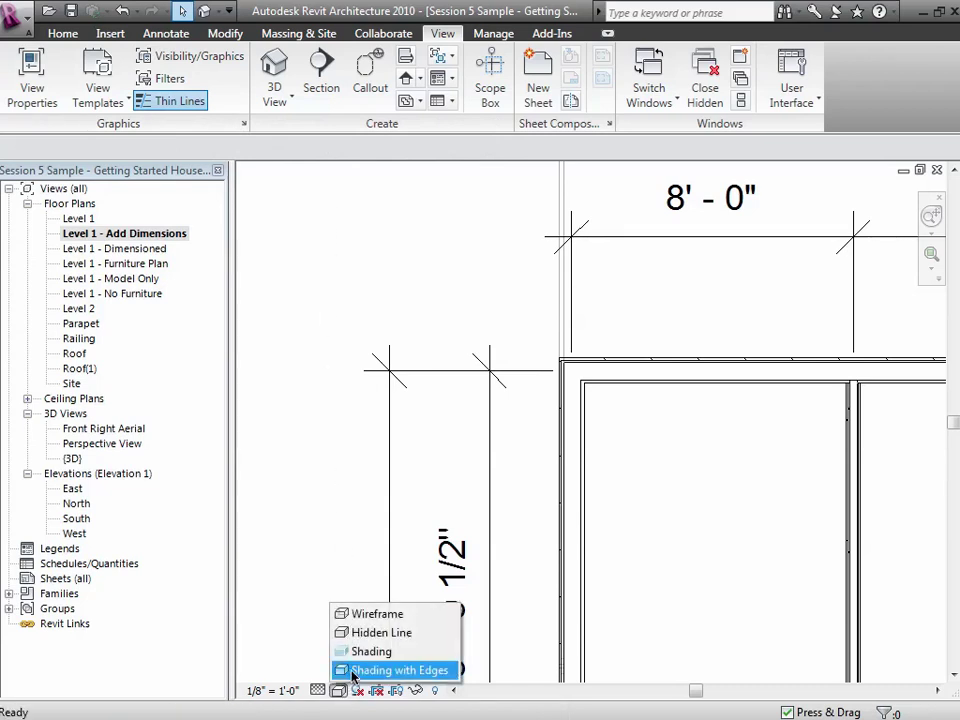
{"action": "left_click", "coordinate": [358, 669]}
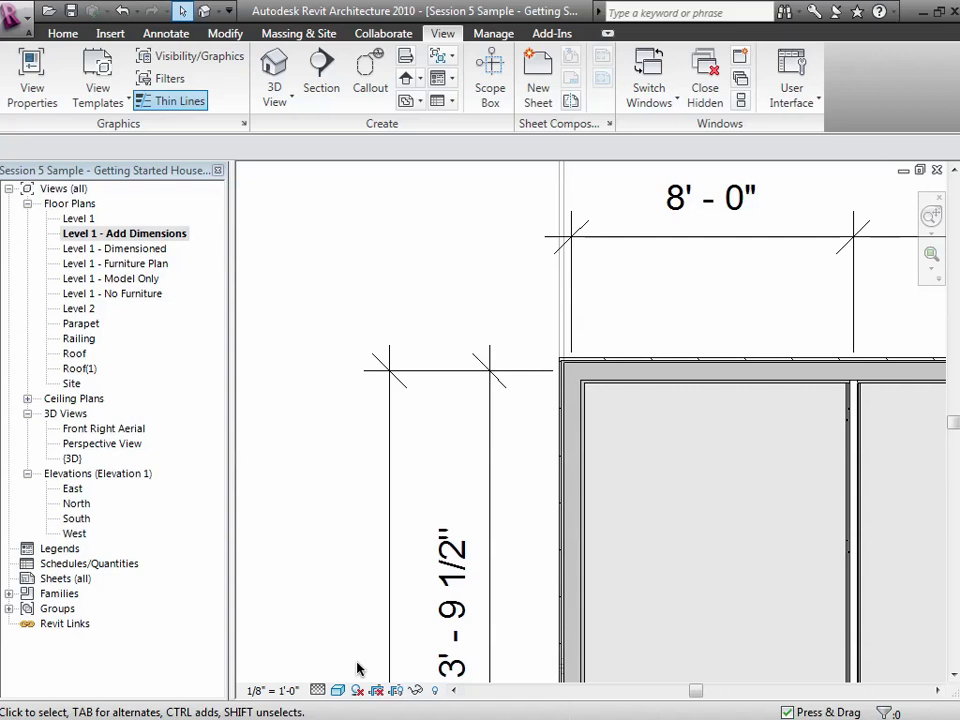
Move the first 8'-0" dimension's left witness line onto the exterior wall face, making it 7'-9"
{"action": "left_click", "coordinate": [574, 303]}
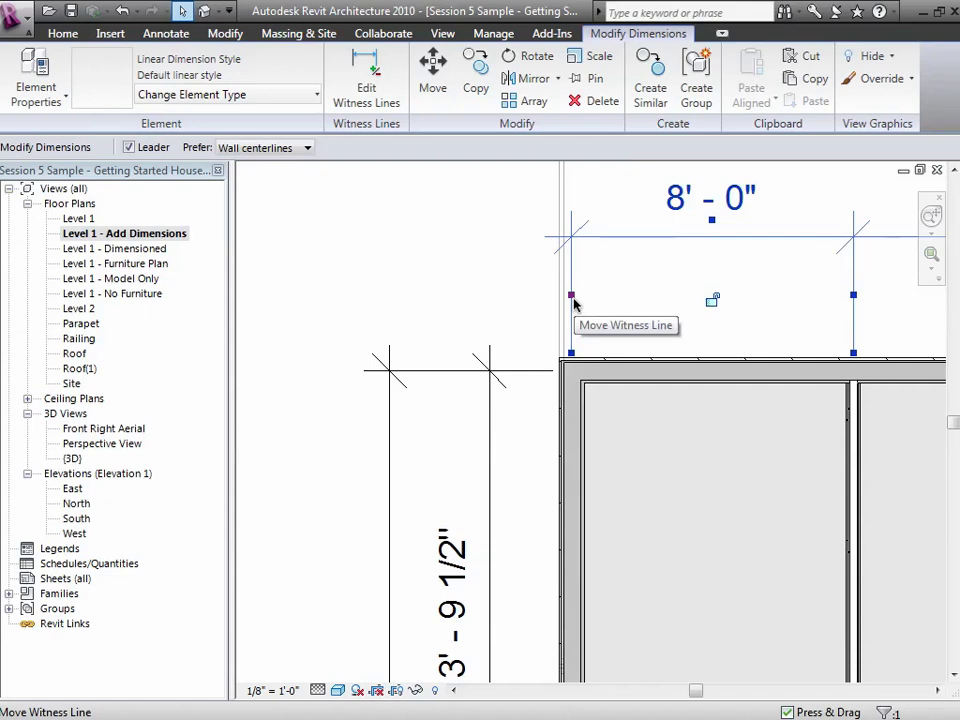
{"action": "mouse_move", "coordinate": [572, 300]}
{"action": "left_mouse_down"}
{"action": "mouse_move", "coordinate": [585, 298]}
{"action": "mouse_move", "coordinate": [559, 294]}
{"action": "mouse_move", "coordinate": [570, 300]}
{"action": "left_mouse_up"}
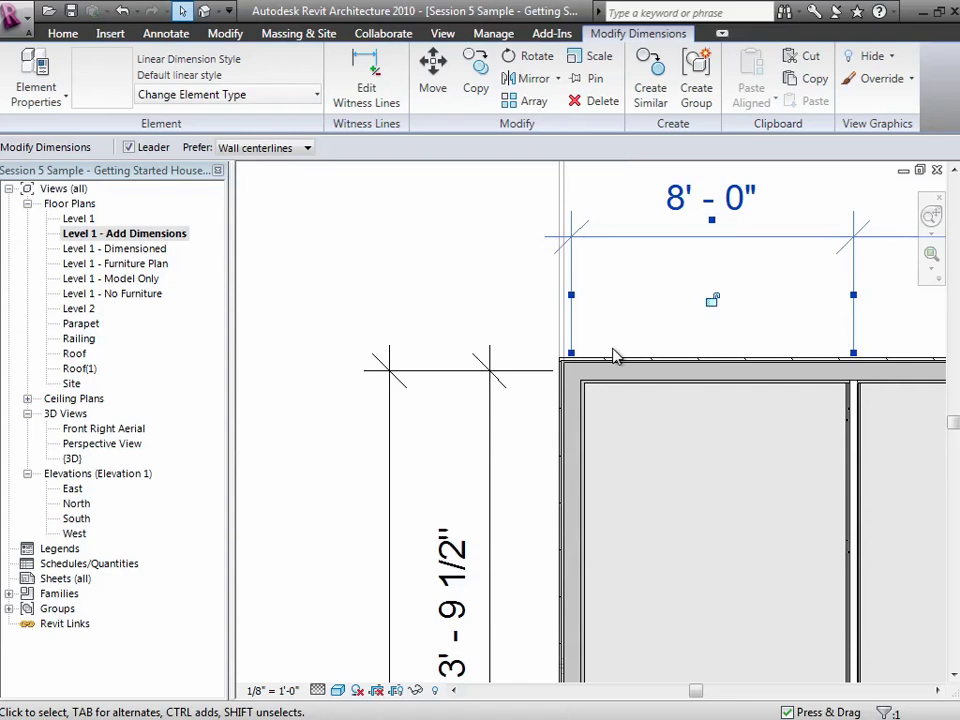
{"action": "right_click", "coordinate": [572, 297]}
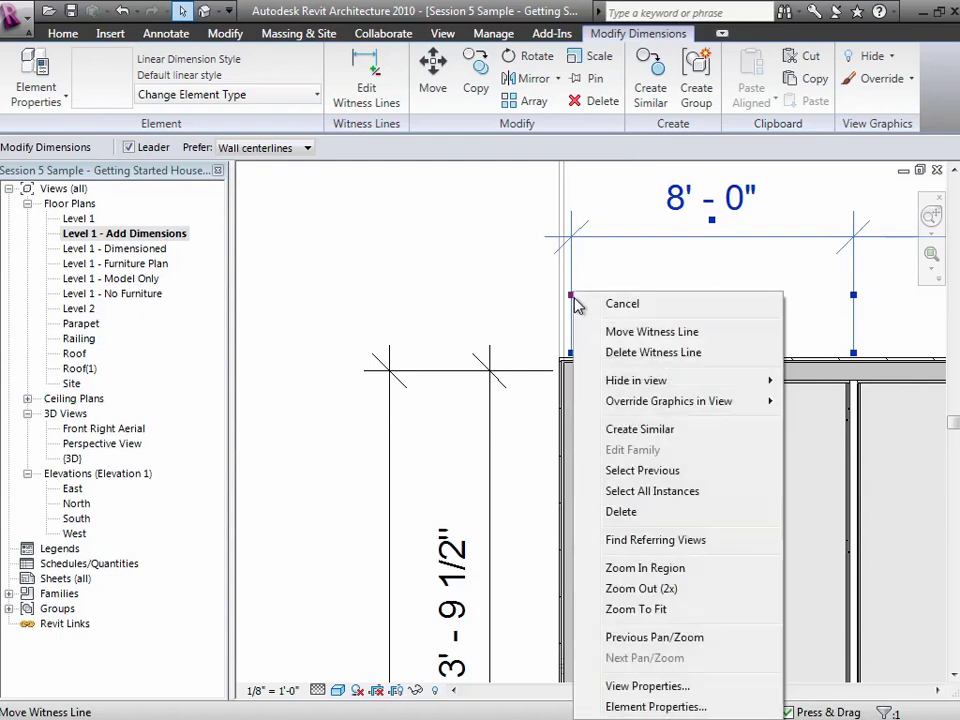
{"action": "left_click", "coordinate": [612, 334]}
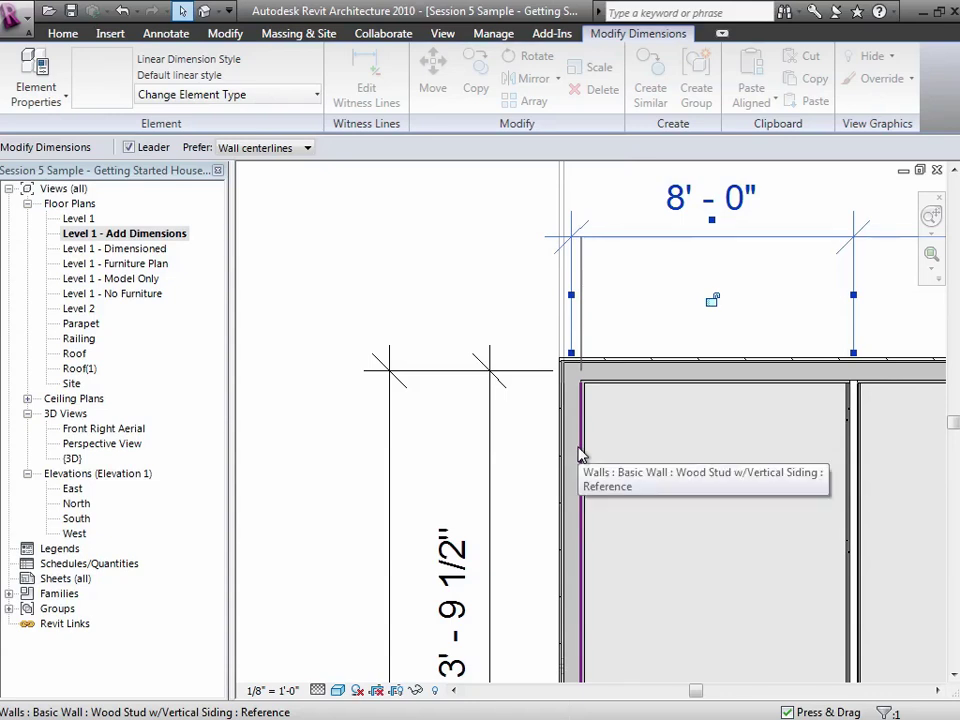
{"action": "left_click", "coordinate": [582, 455]}
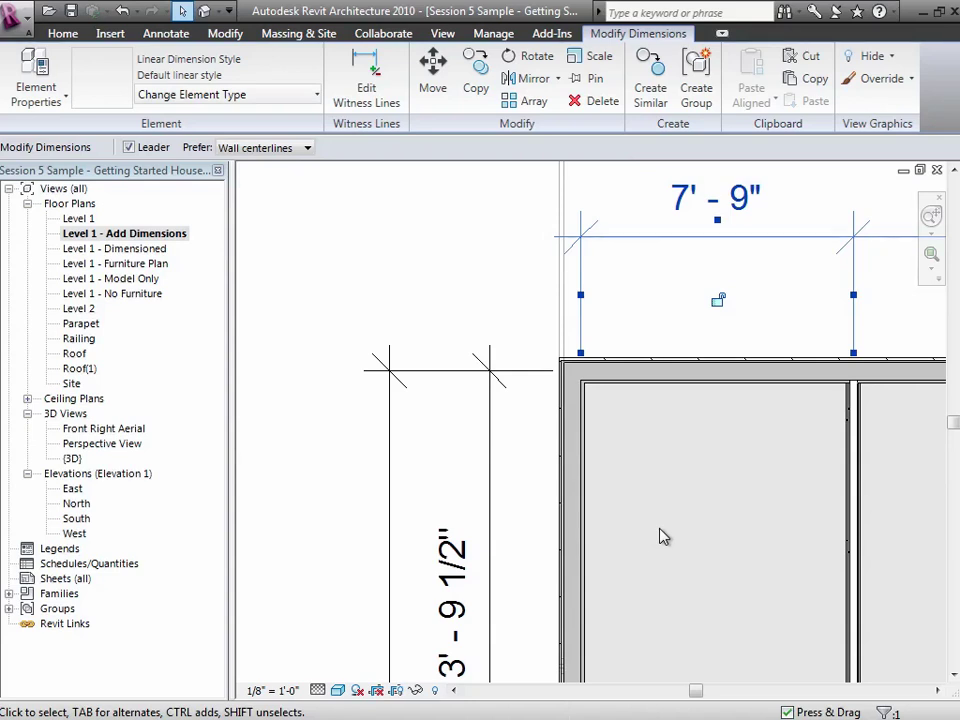
{"action": "key", "text": "z"}
{"action": "key", "text": "o"}
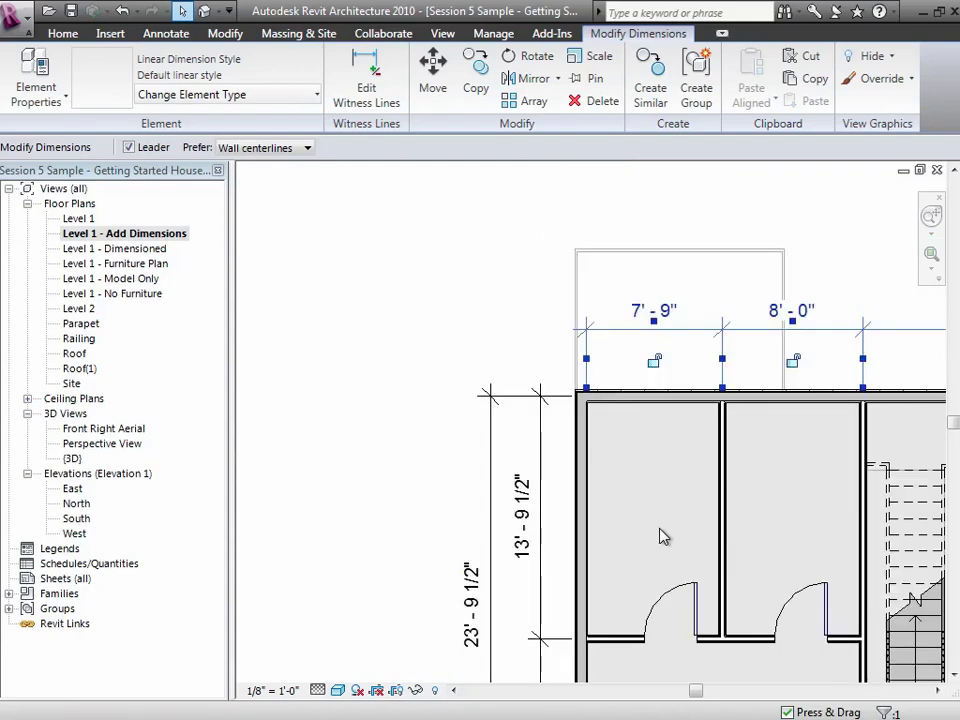
Delete the middle witness line to merge the 7'-9" and 8'-0" into one 15'-9" dimension
{"action": "right_click", "coordinate": [724, 368]}
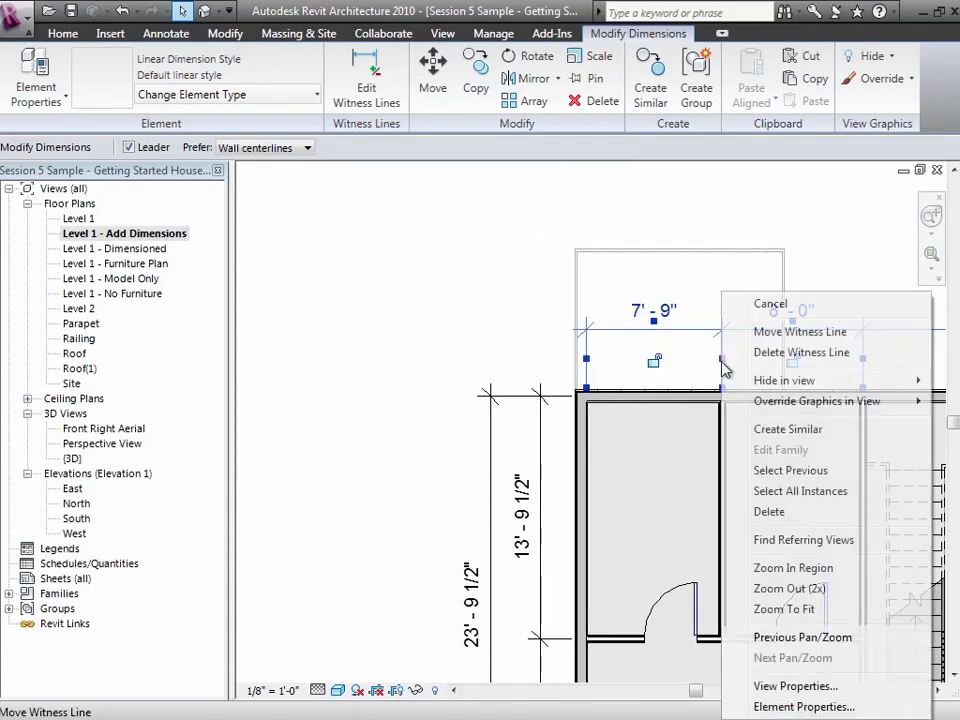
{"action": "left_click", "coordinate": [780, 353]}
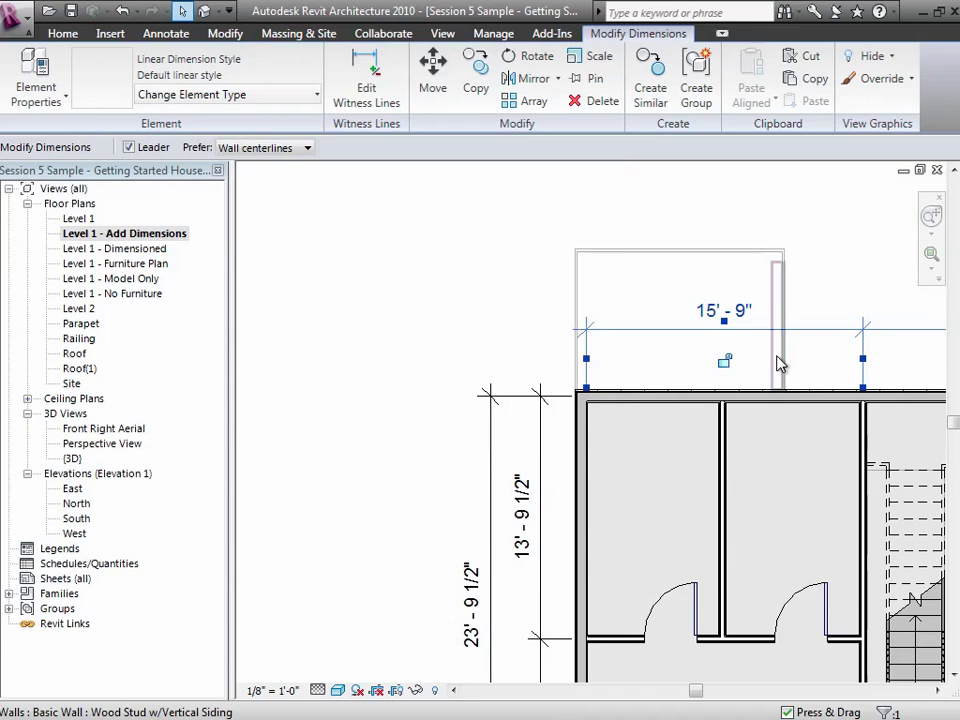
{"action": "left_click", "coordinate": [429, 315]}
{"action": "left_click", "coordinate": [619, 334]}
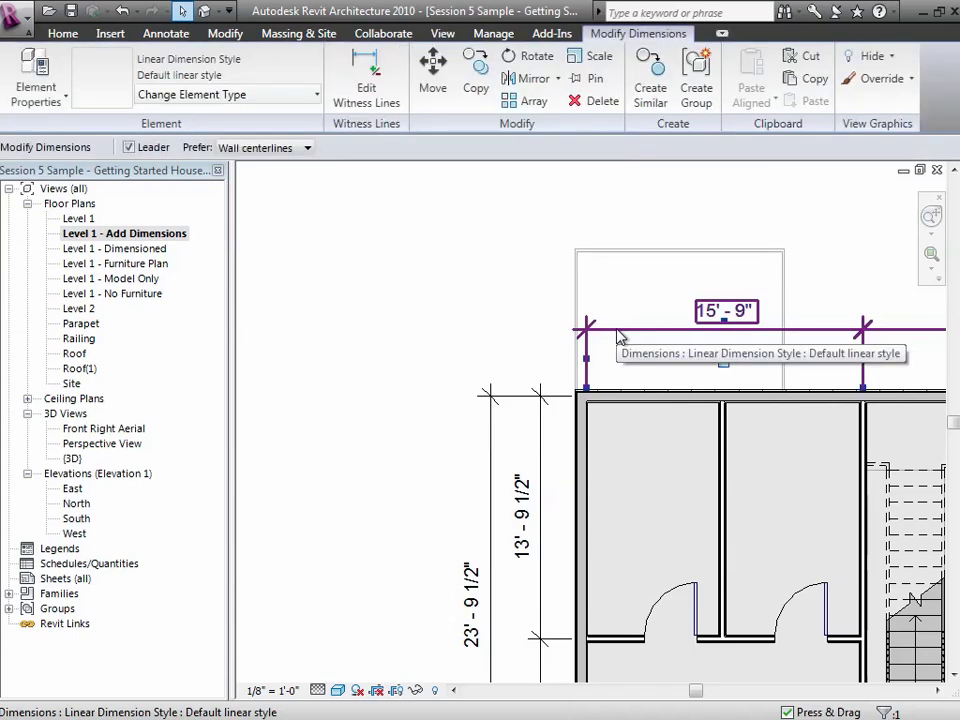
{"action": "right_click", "coordinate": [619, 336]}
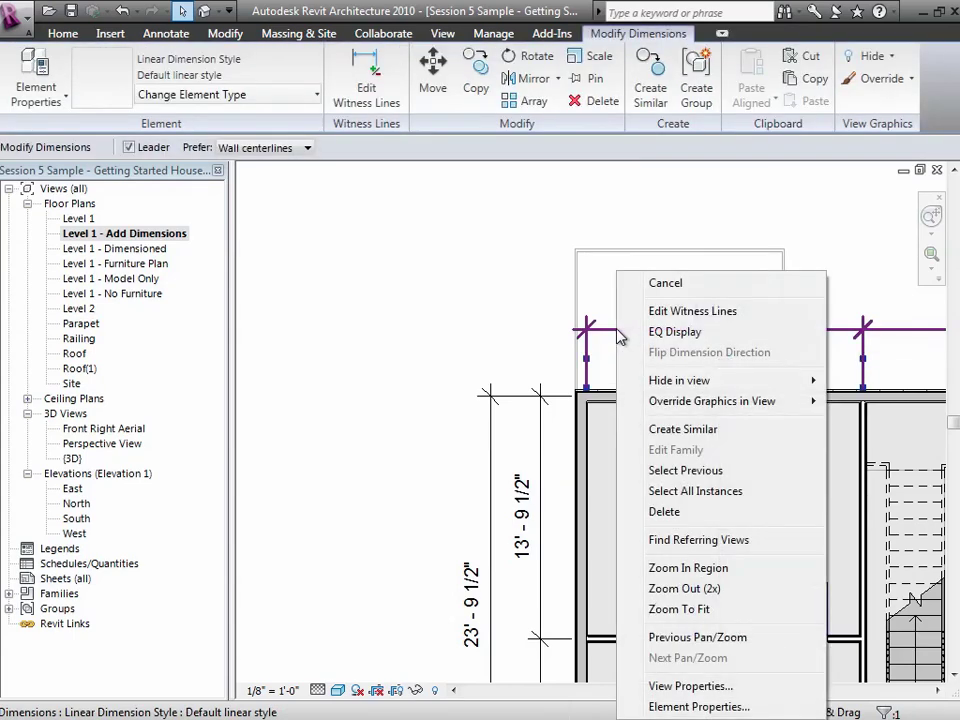
Add witness lines at the interior and far right walls, giving 7'-9", 8'-0", 16'-0", 16'-0"
{"action": "left_click", "coordinate": [673, 313]}
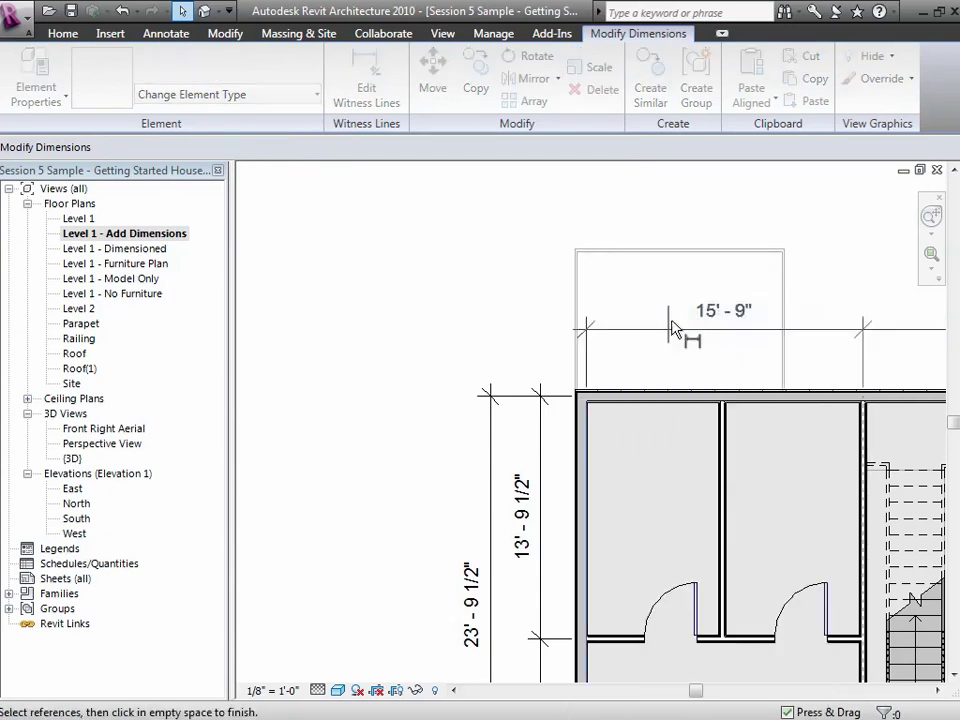
{"action": "left_click", "coordinate": [724, 459]}
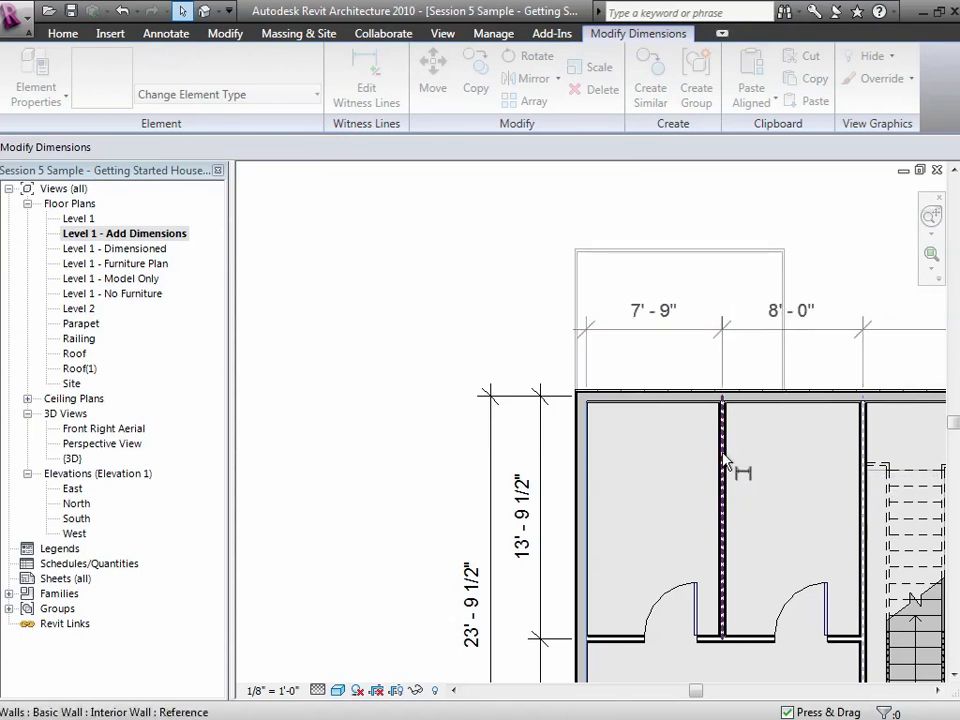
{"action": "left_click_drag", "start_coordinate": [697, 697], "coordinate": [878, 695]}
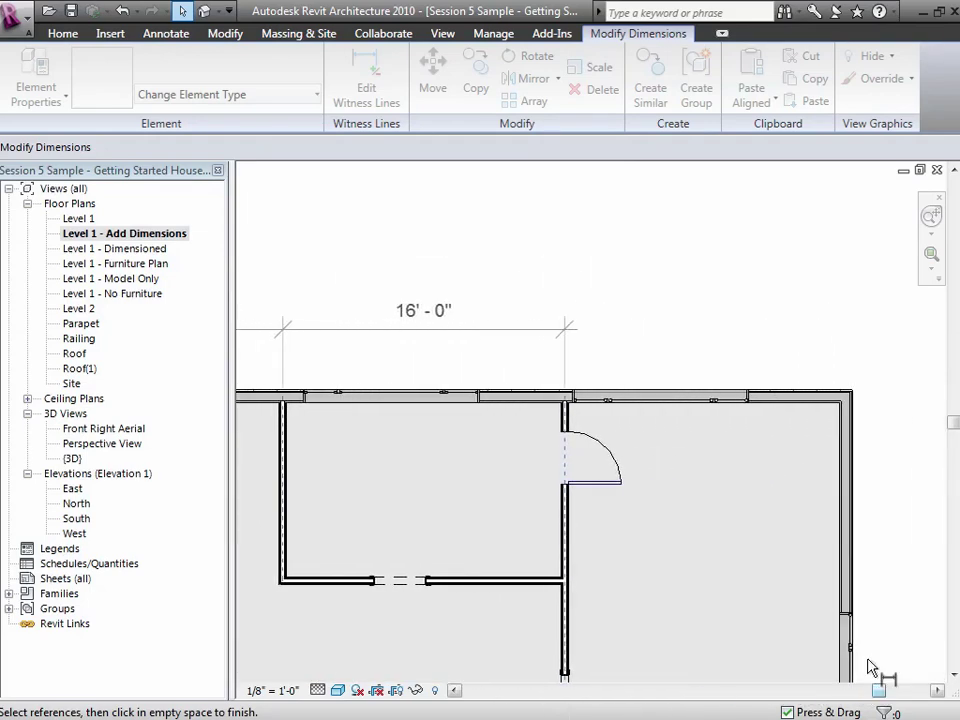
{"action": "left_click", "coordinate": [846, 440]}
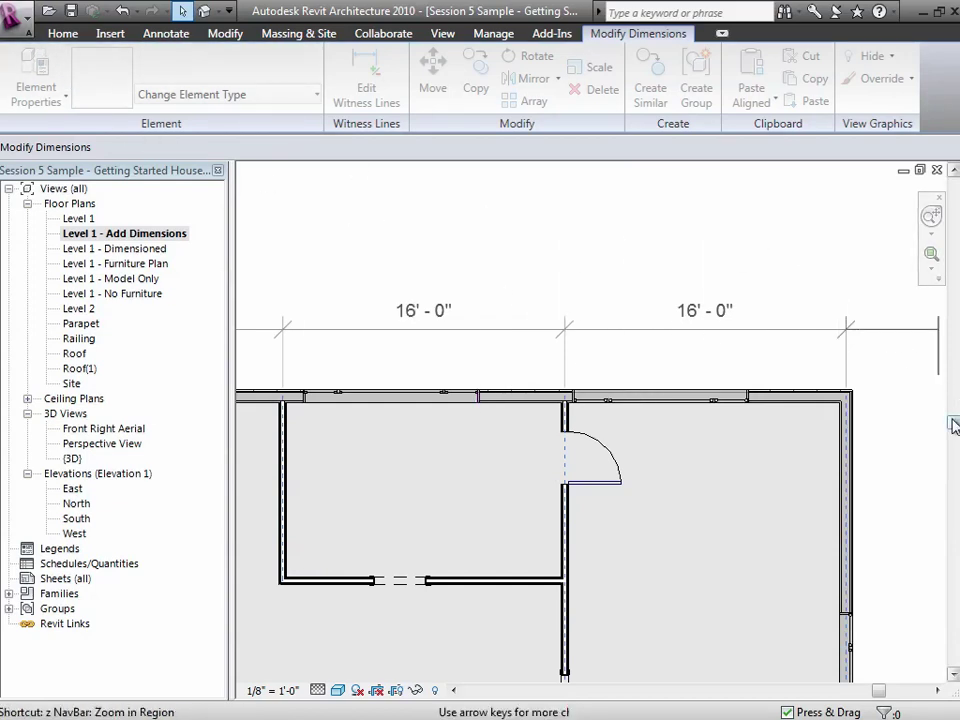
{"action": "scroll", "coordinate": [682, 383], "scroll_direction": "down", "scroll_amount": 5}
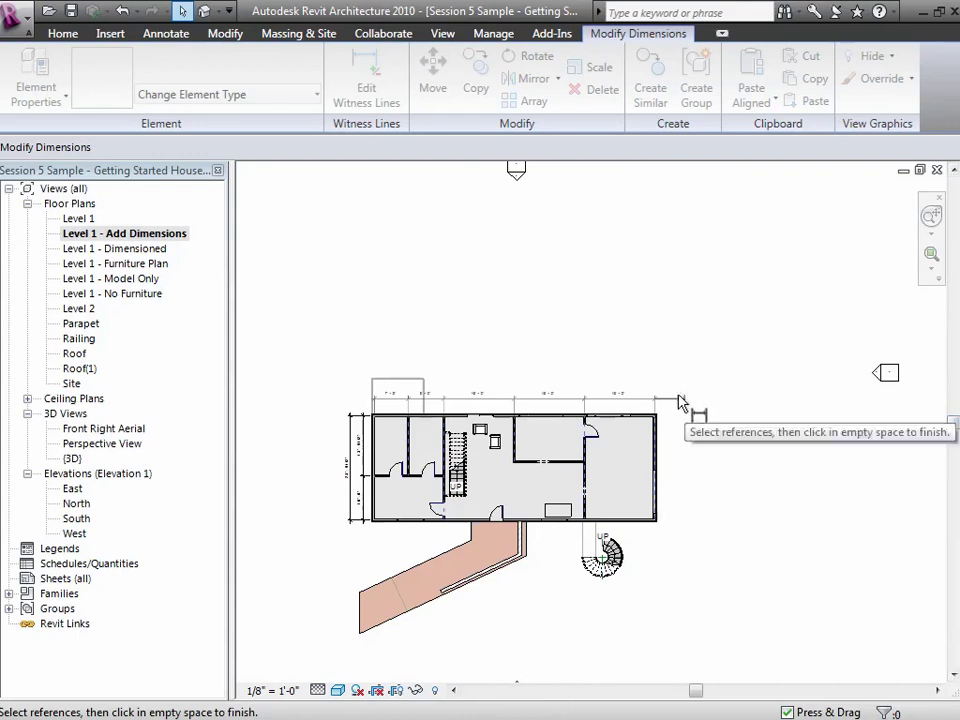
{"action": "left_click", "coordinate": [674, 404]}
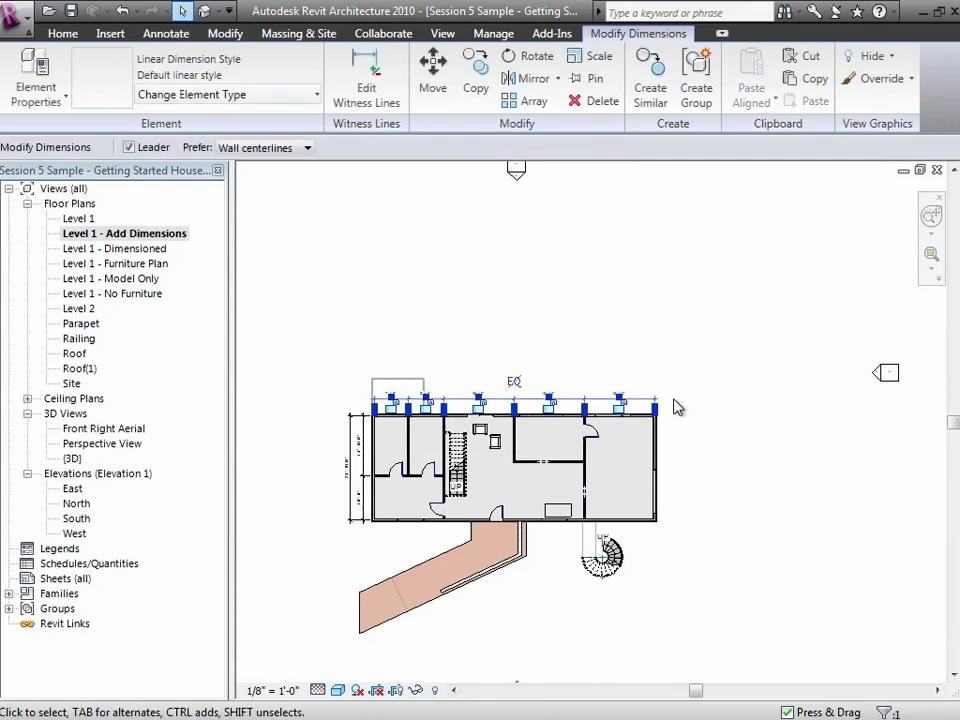
{"action": "key", "text": "Escape"}
{"action": "key", "text": "Escape"}
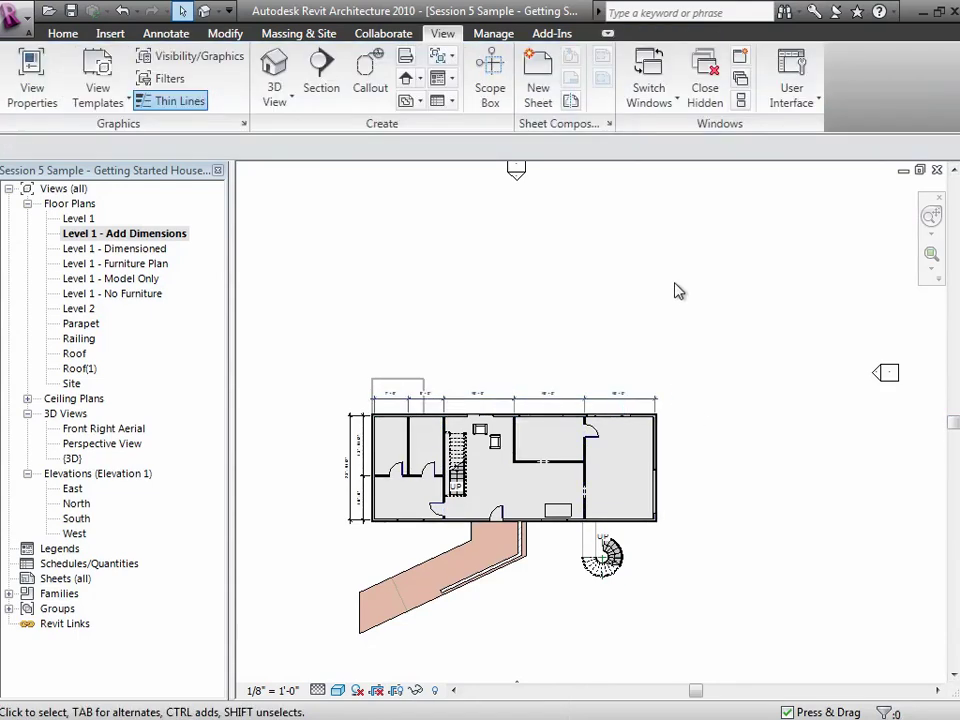
{"action": "left_click", "coordinate": [58, 33]}
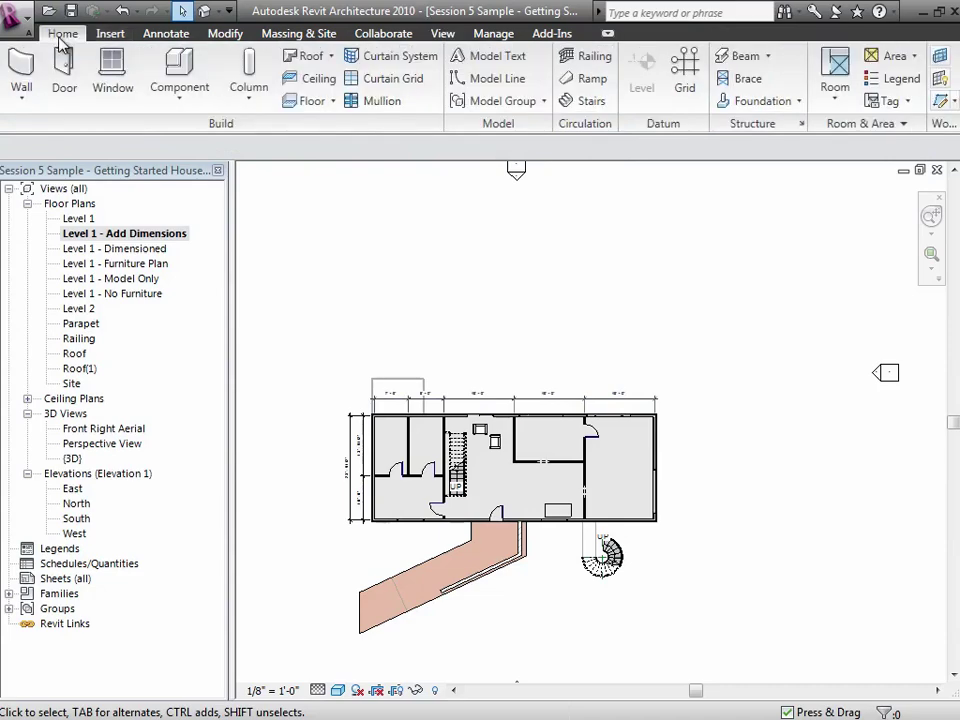
{"action": "left_click", "coordinate": [24, 93]}
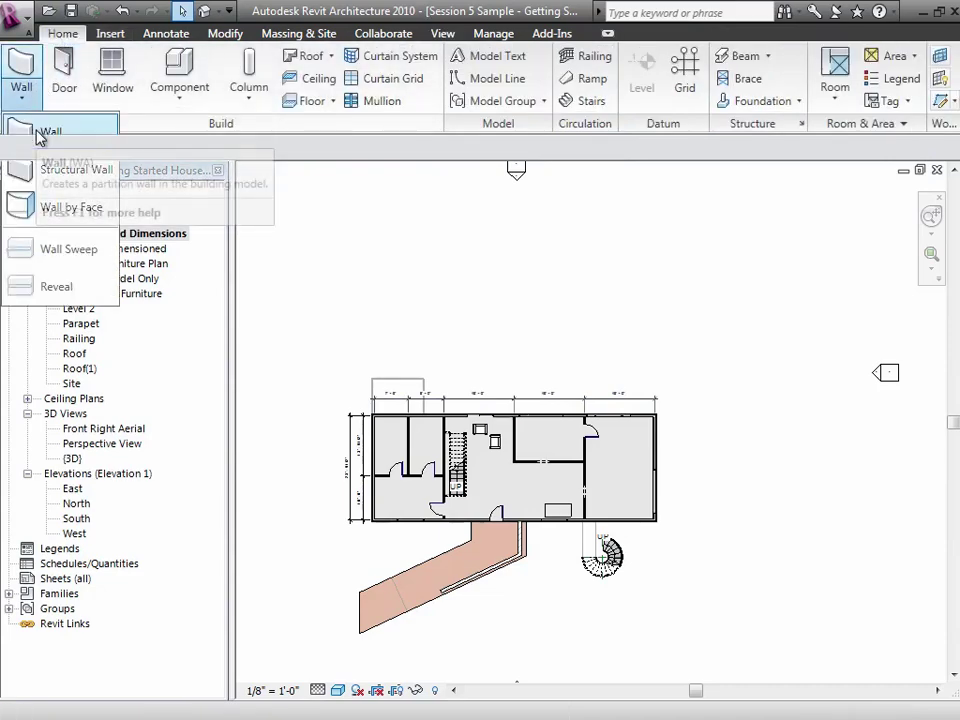
Draw a curved Wood Stud w/Vertical Siding arc wall above the plan's right side
{"action": "left_click", "coordinate": [37, 131]}
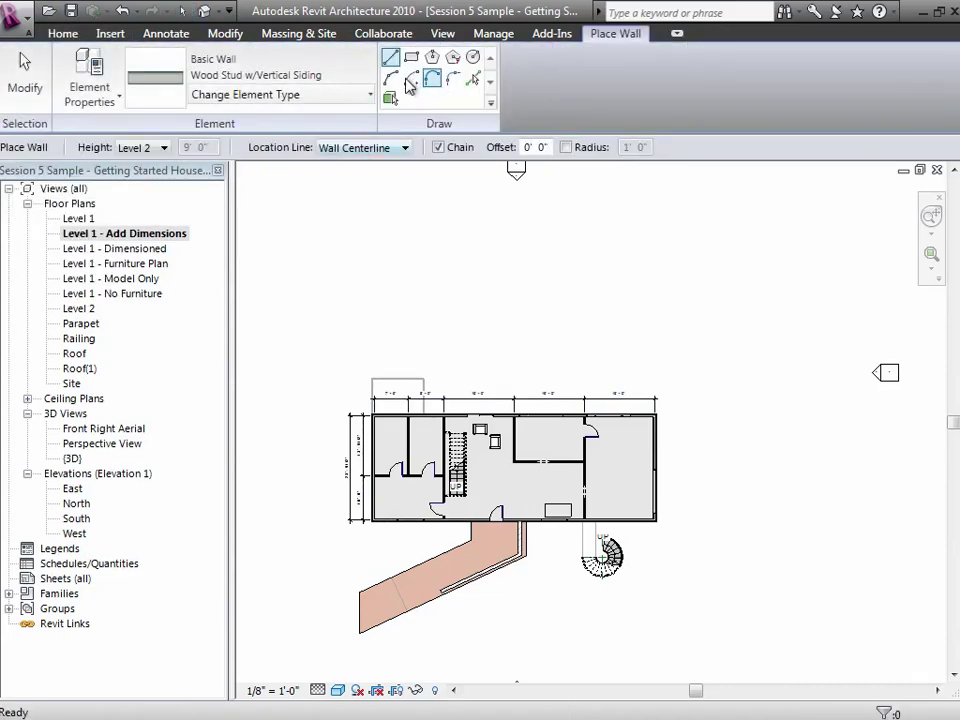
{"action": "left_click", "coordinate": [390, 78]}
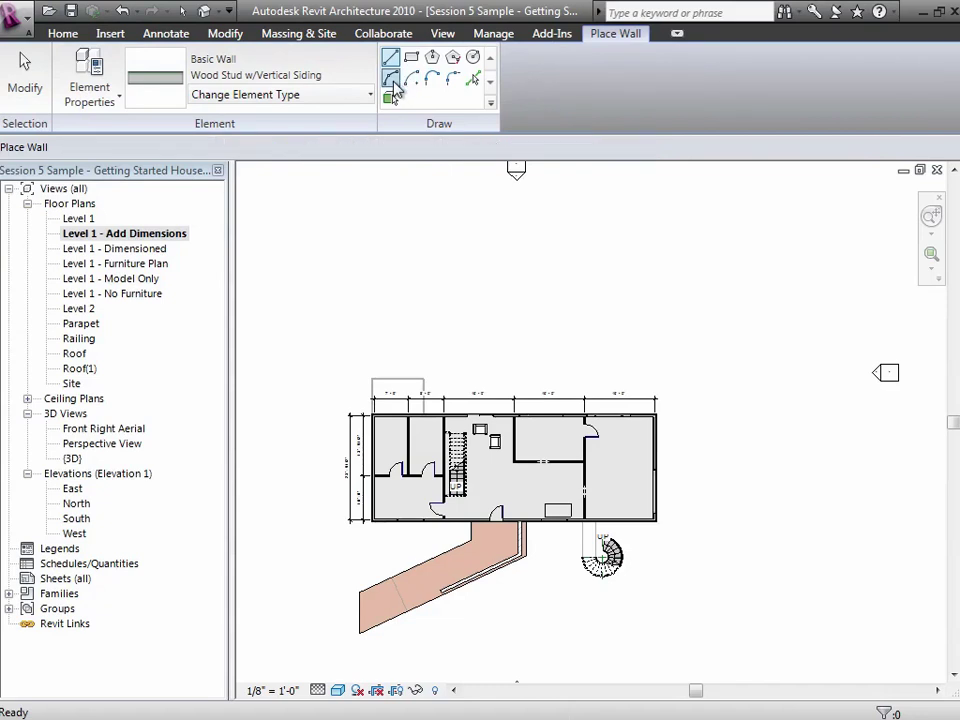
{"action": "left_click", "coordinate": [671, 300]}
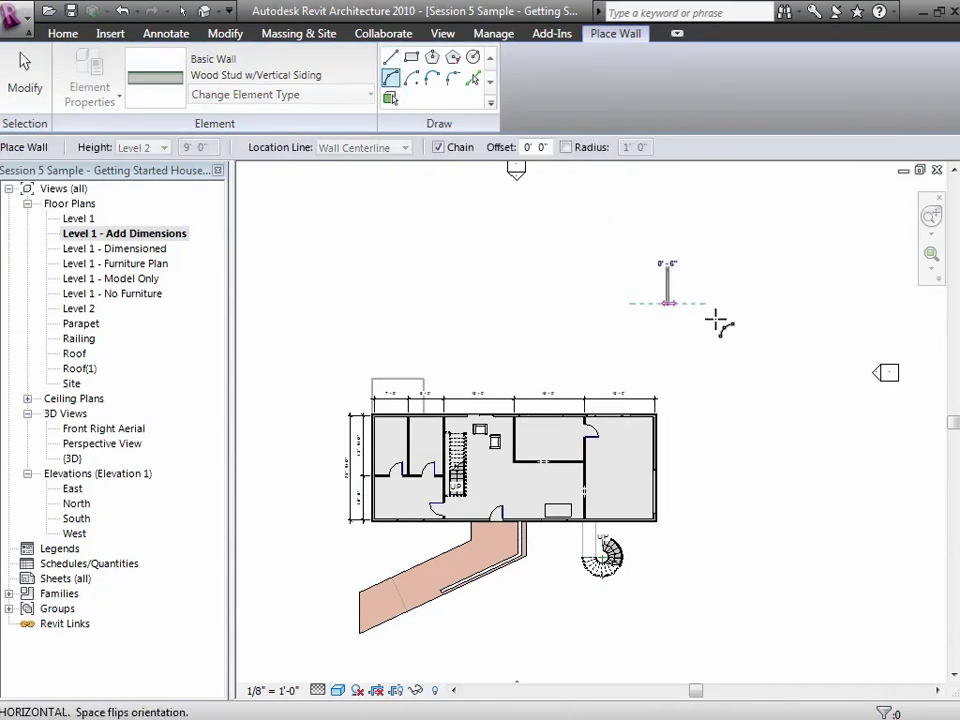
{"action": "left_click", "coordinate": [737, 390]}
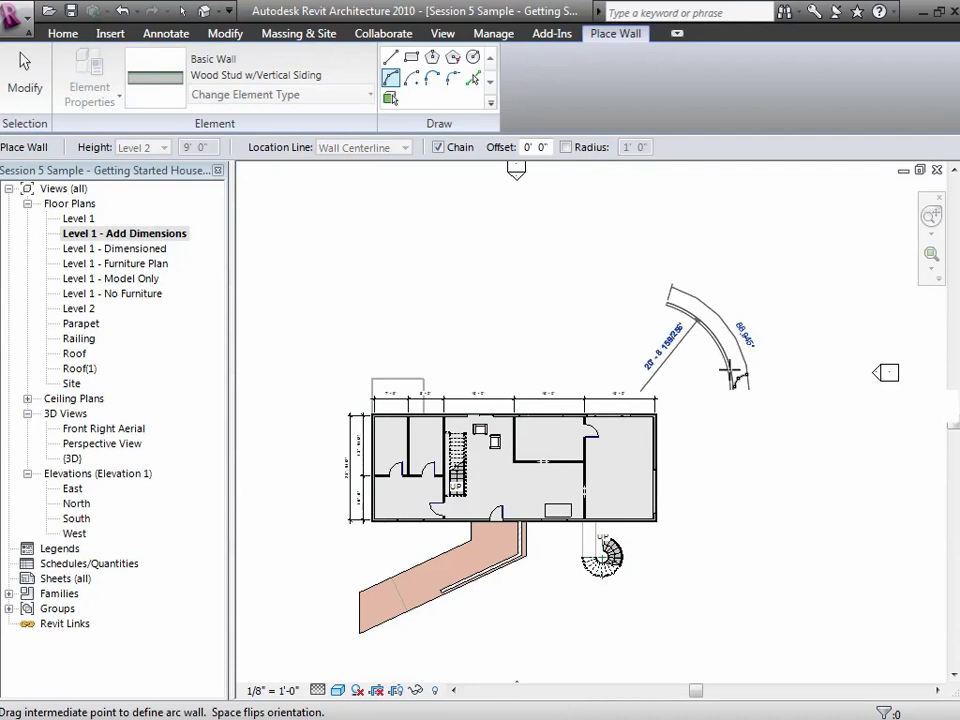
{"action": "left_click", "coordinate": [712, 322]}
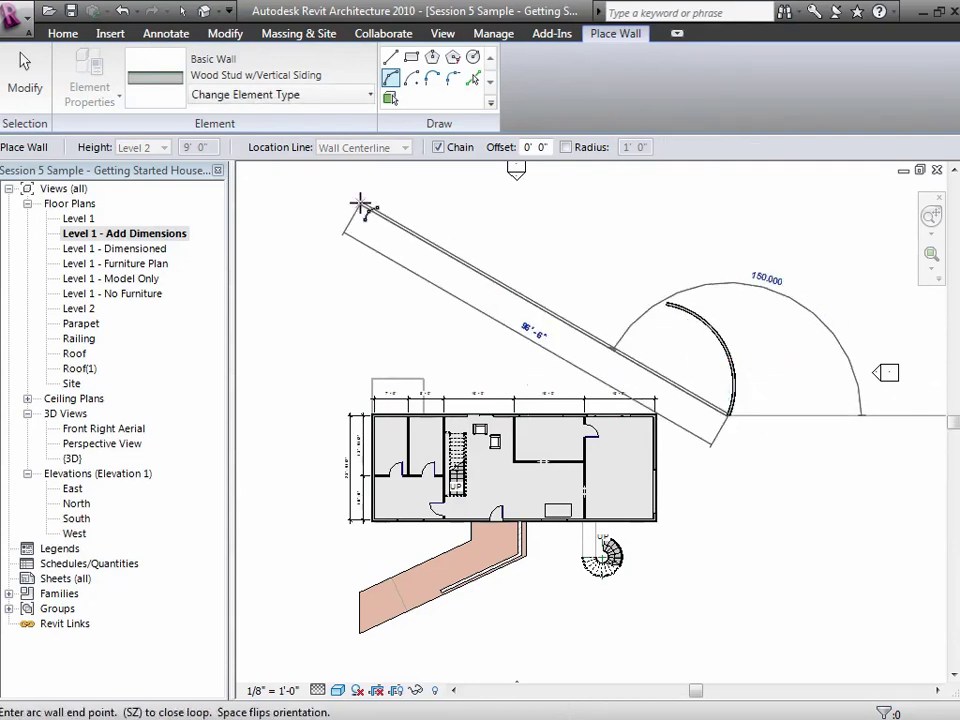
{"action": "left_click", "coordinate": [24, 68]}
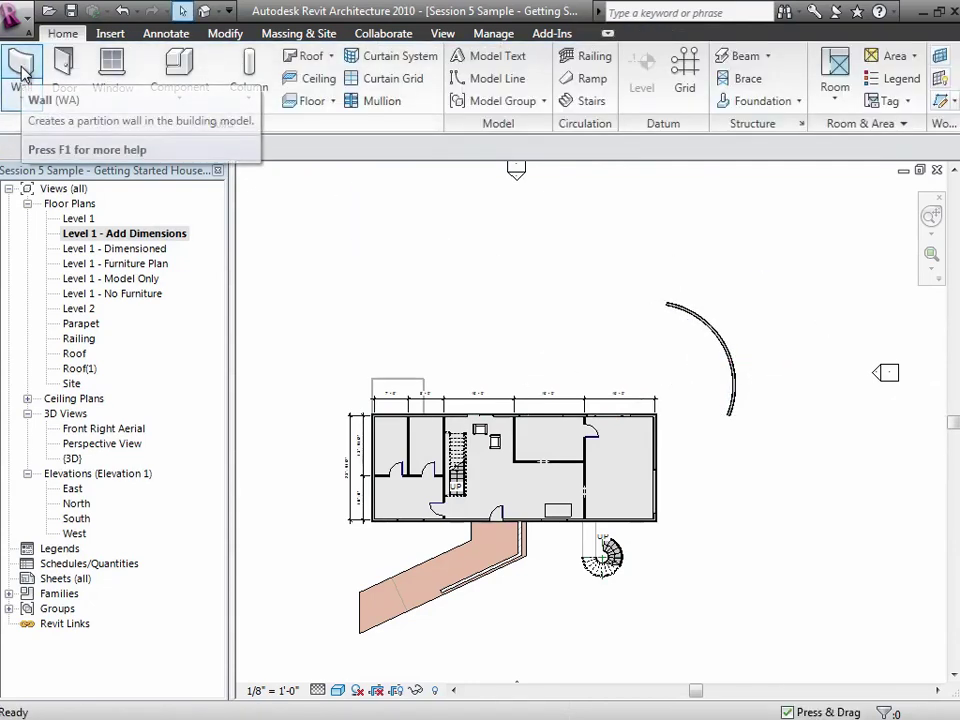
{"action": "left_click", "coordinate": [718, 345]}
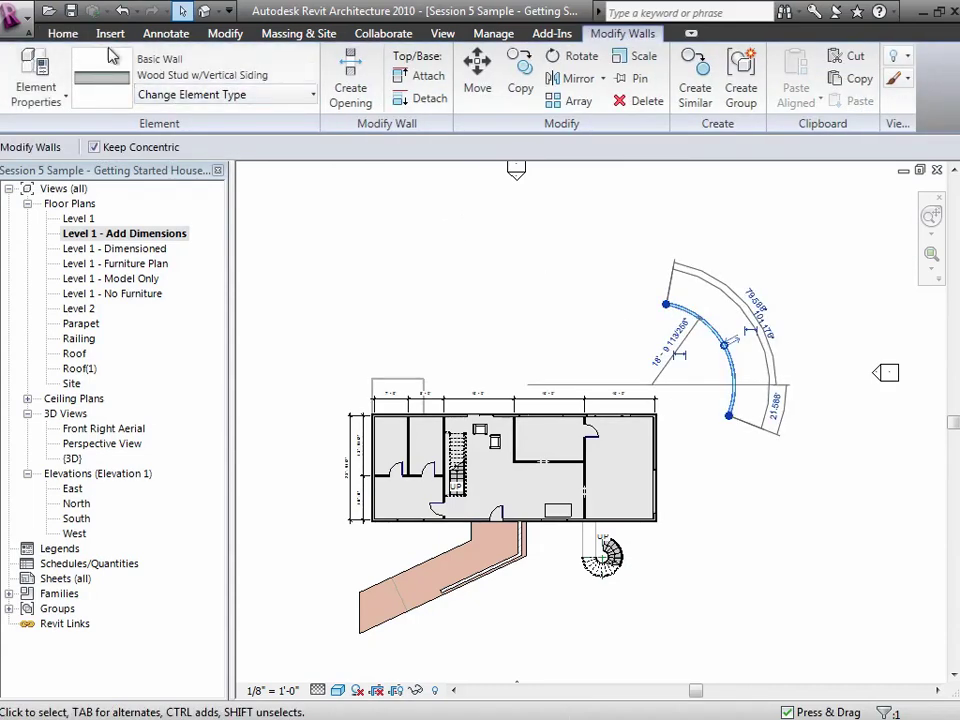
{"action": "left_click", "coordinate": [166, 33]}
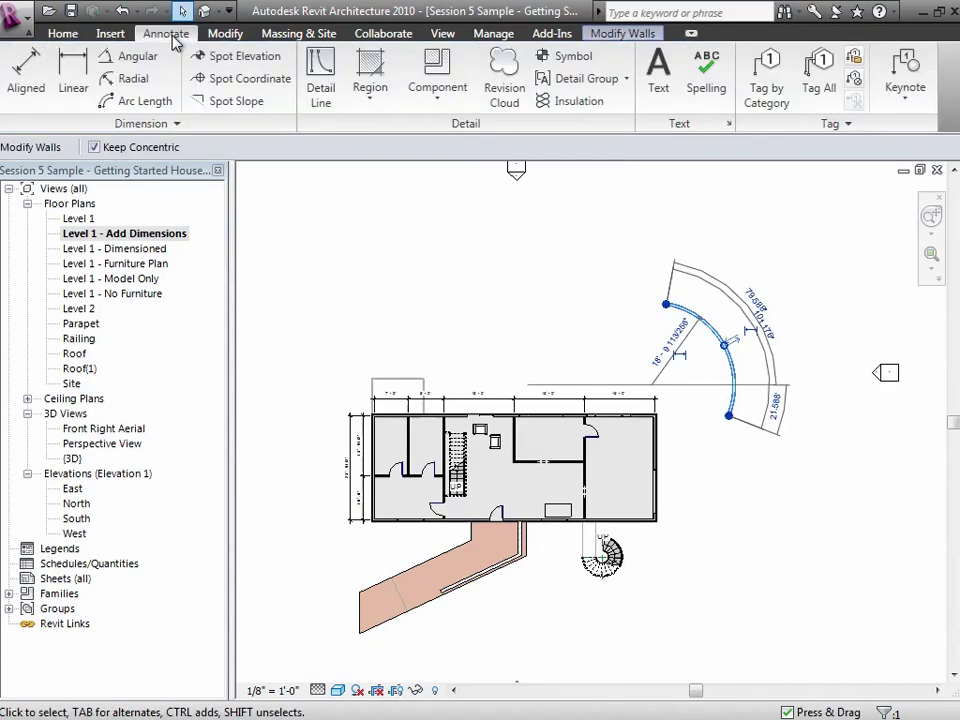
Place a radial dimension reading R 18'-9 1/2" on the curved wall and zoom in on it
{"action": "left_click", "coordinate": [131, 82]}
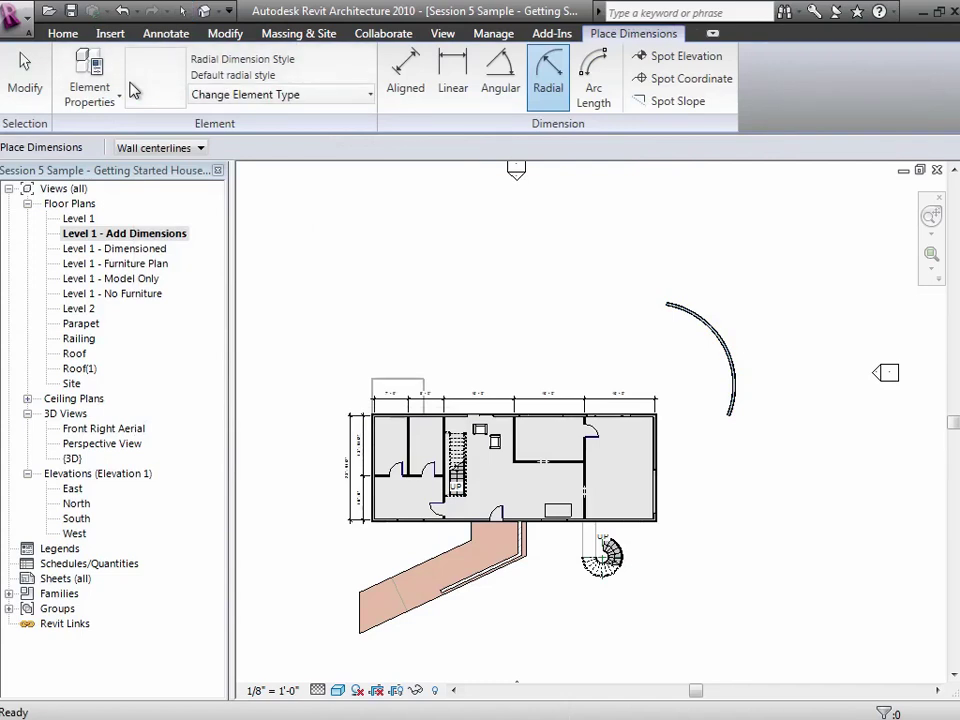
{"action": "left_click", "coordinate": [712, 336]}
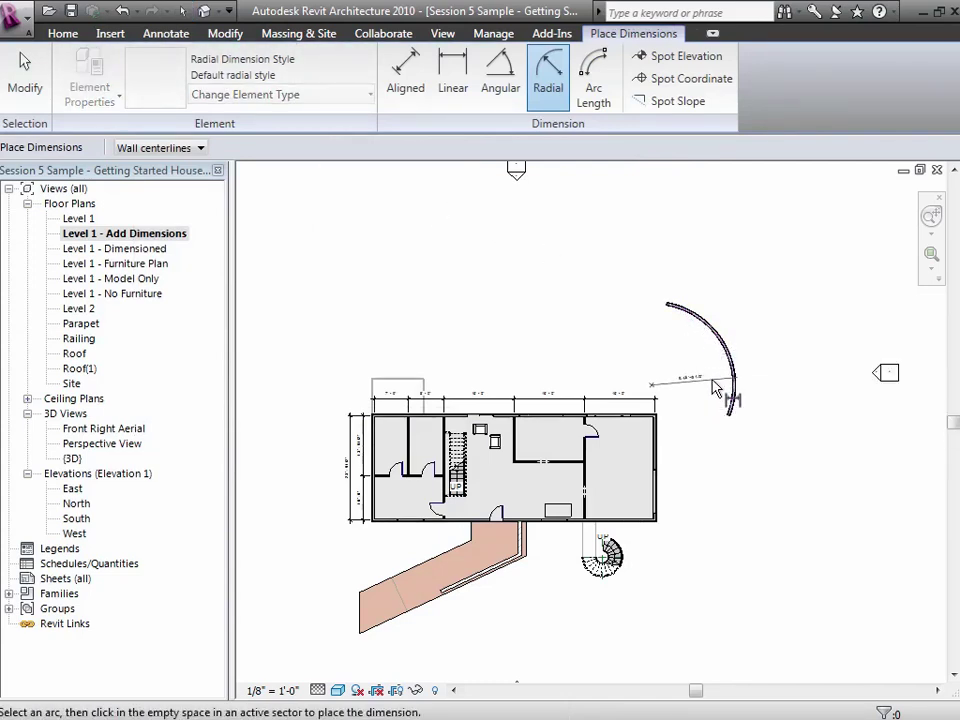
{"action": "left_click", "coordinate": [715, 389]}
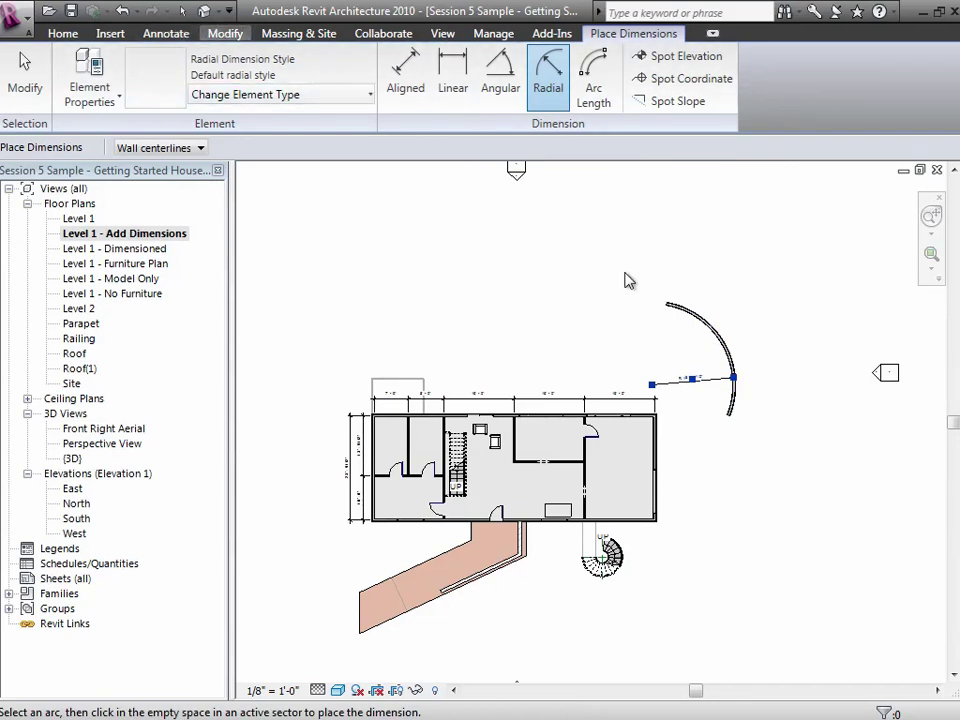
{"action": "left_click", "coordinate": [931, 254]}
{"action": "left_click_drag", "start_coordinate": [635, 289], "coordinate": [787, 471]}
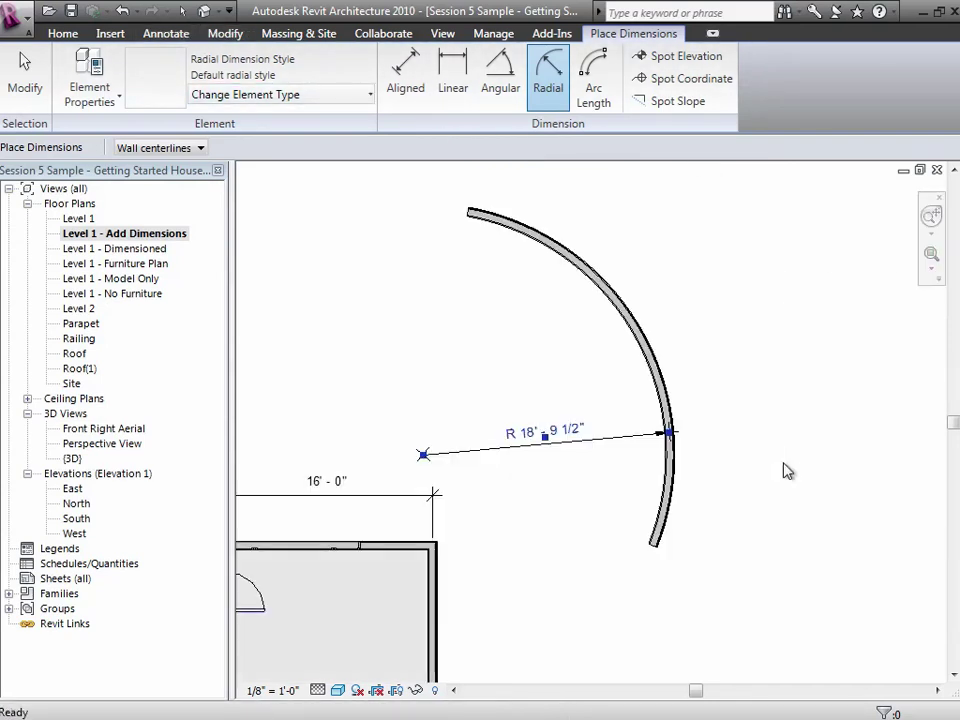
{"action": "left_click", "coordinate": [22, 70]}
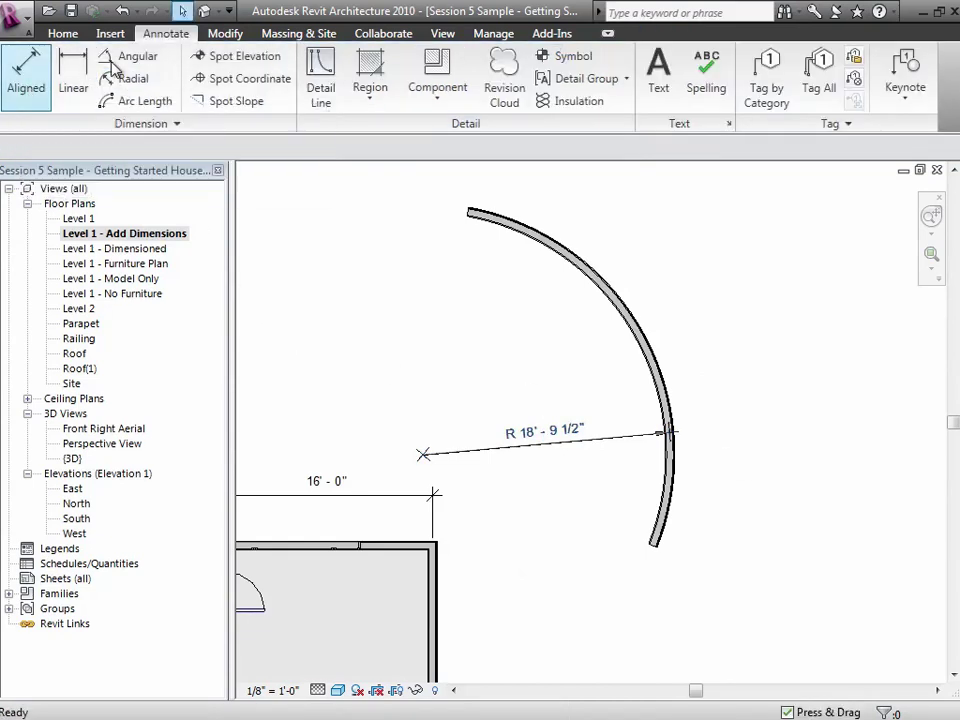
Draw two chained straight walls forming a narrow V to the right of the curved wall
{"action": "left_click", "coordinate": [66, 34]}
{"action": "left_click", "coordinate": [24, 88]}
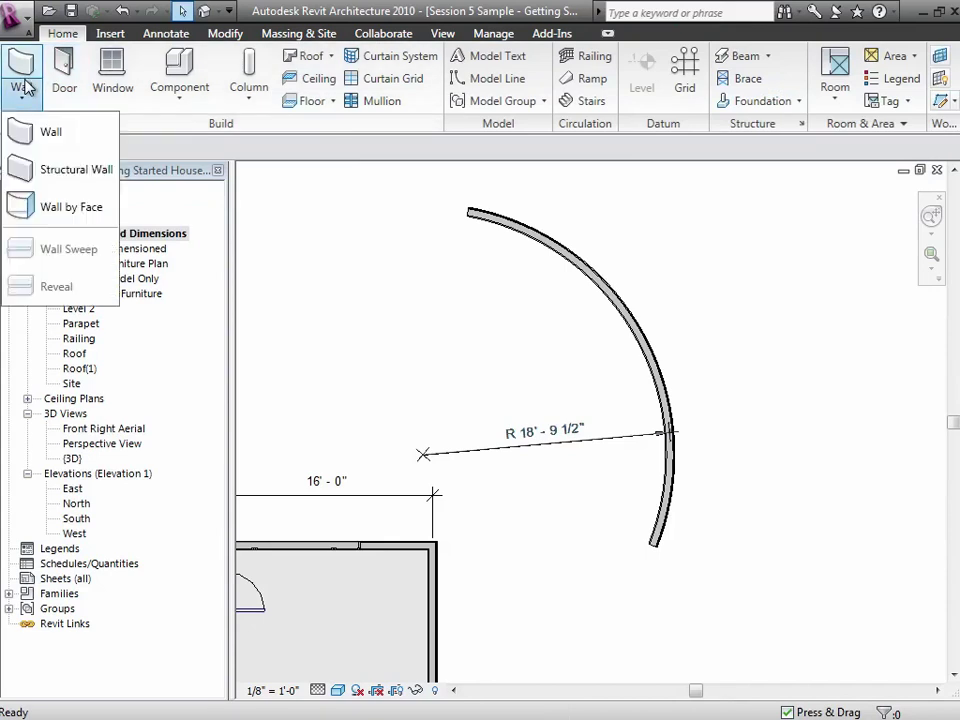
{"action": "left_click", "coordinate": [729, 306]}
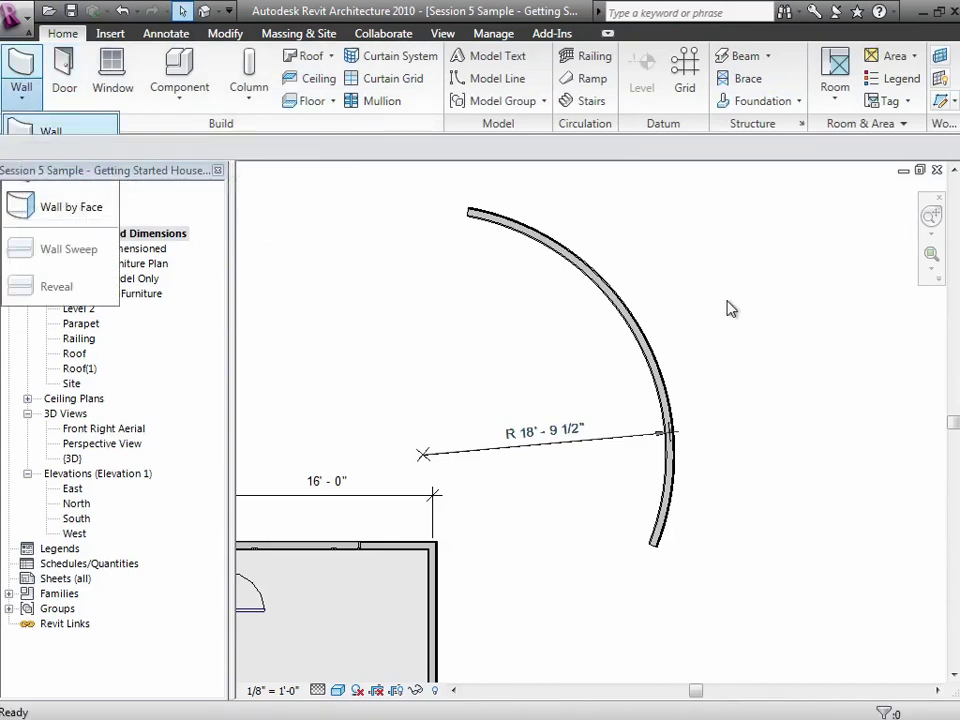
{"action": "key", "text": "w"}
{"action": "key", "text": "a"}
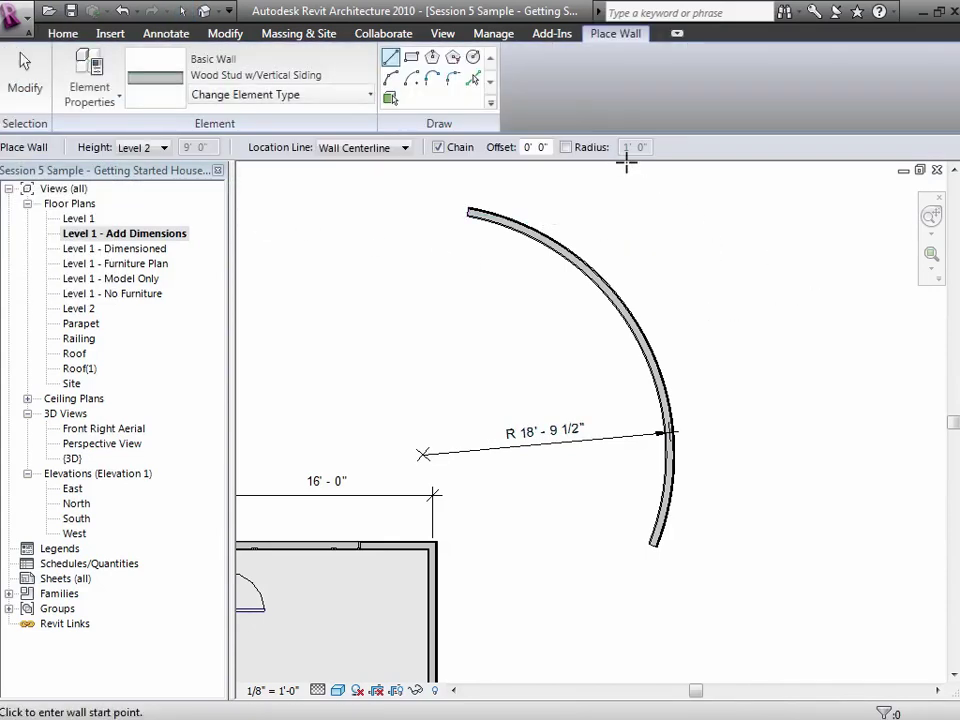
{"action": "left_click", "coordinate": [769, 216]}
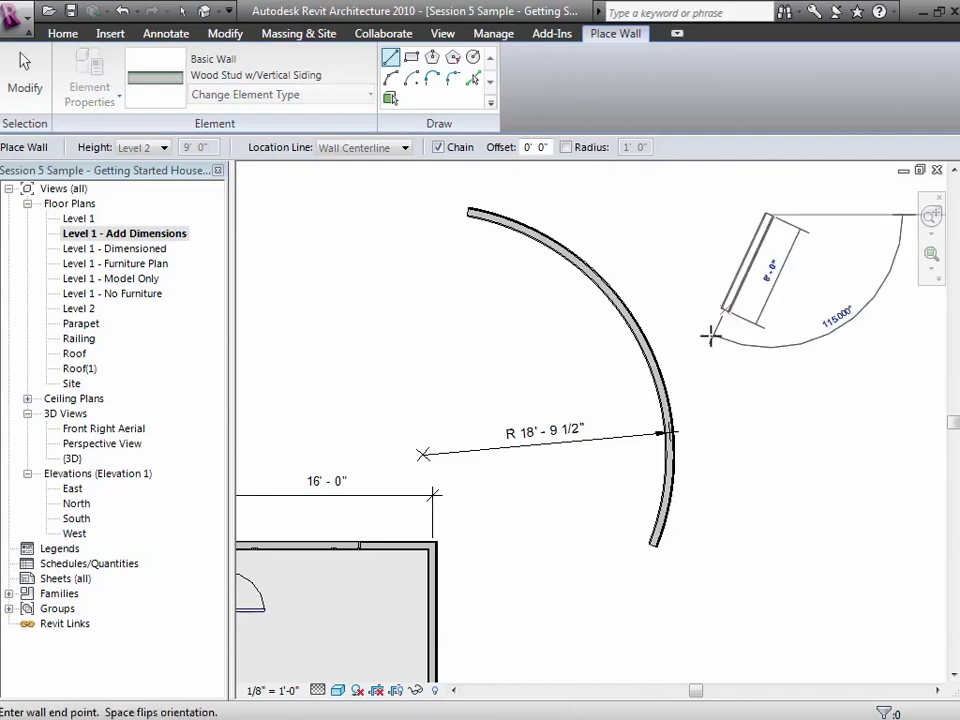
{"action": "left_click", "coordinate": [775, 330]}
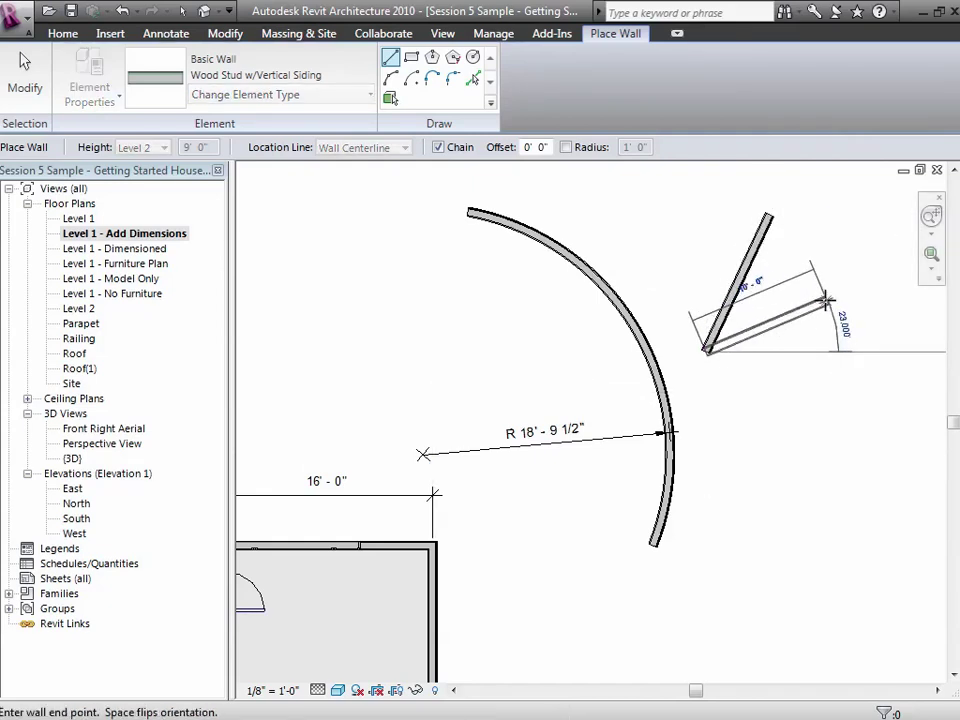
{"action": "left_click", "coordinate": [24, 84]}
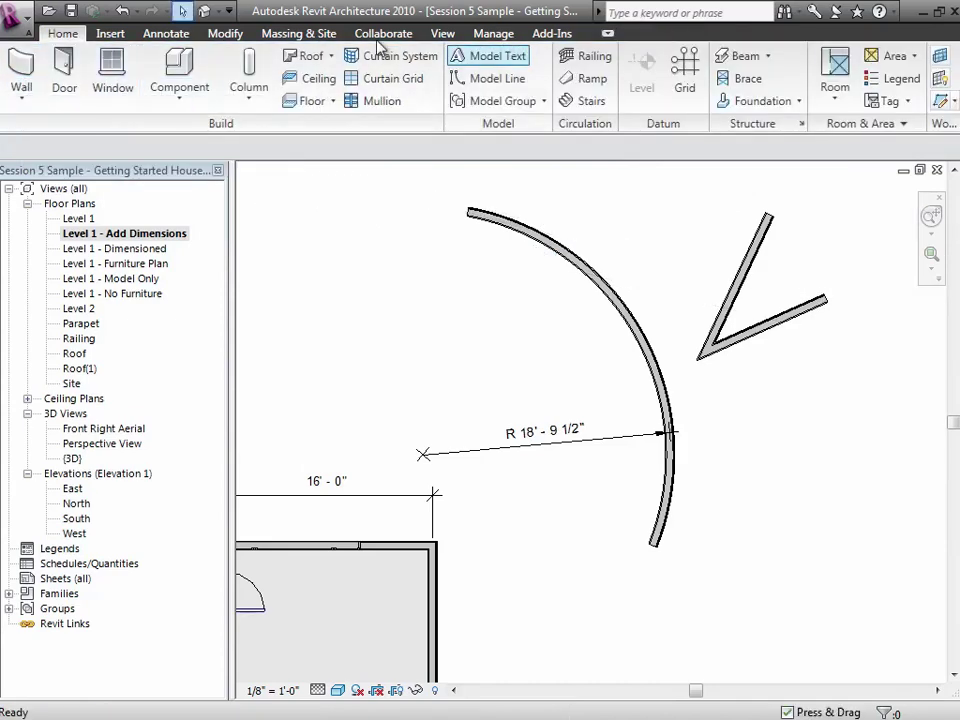
Add a 41.00° angular dimension between the two V-shaped walls
{"action": "left_click", "coordinate": [170, 34]}
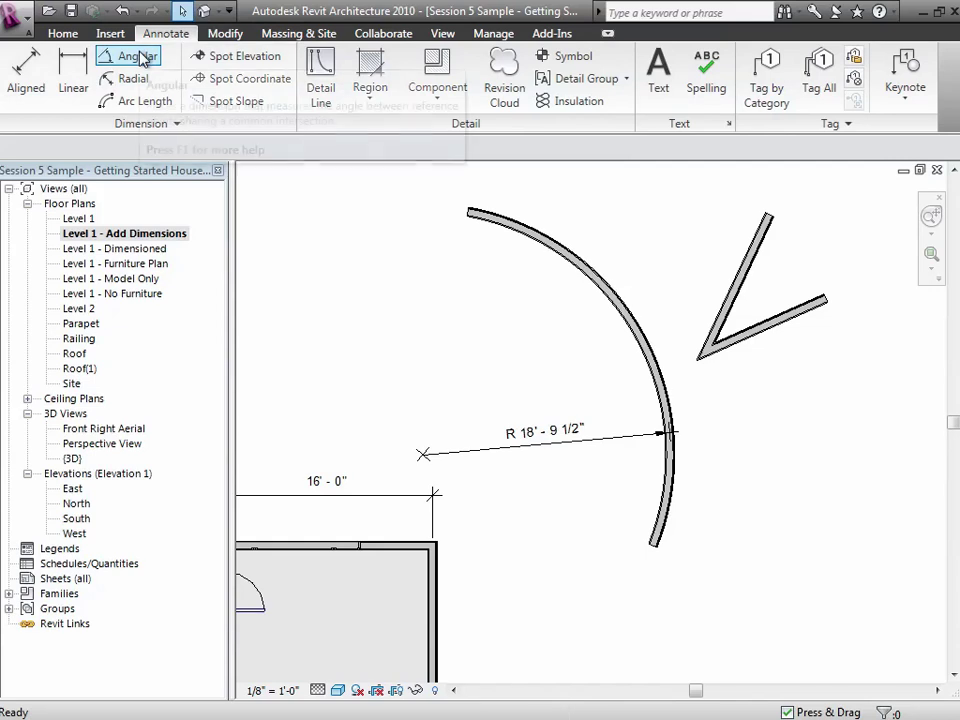
{"action": "left_click", "coordinate": [138, 57]}
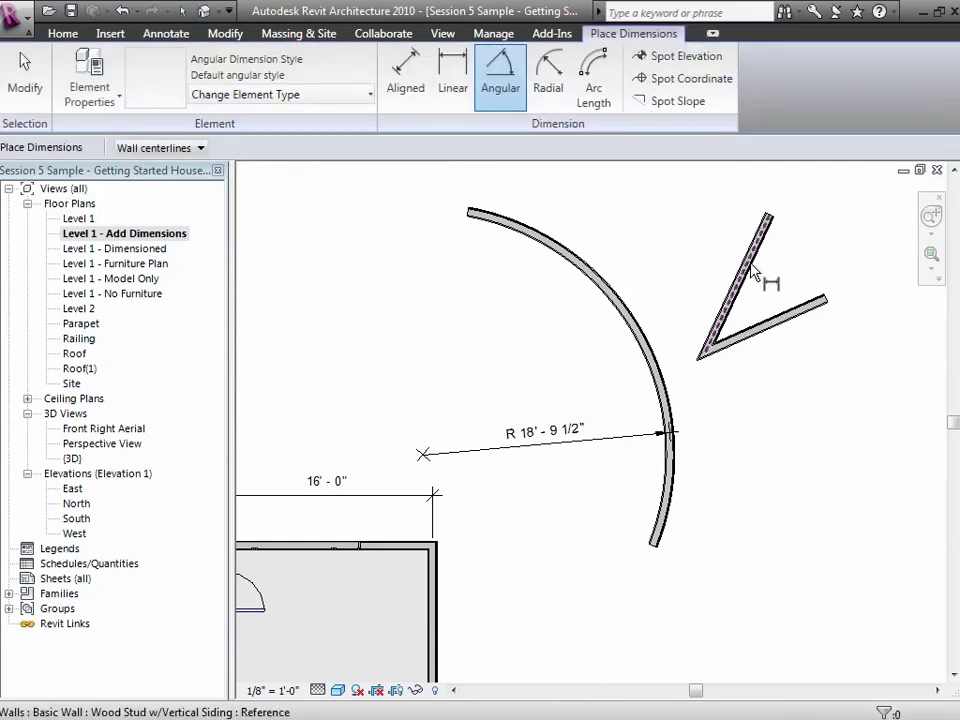
{"action": "left_click", "coordinate": [787, 323]}
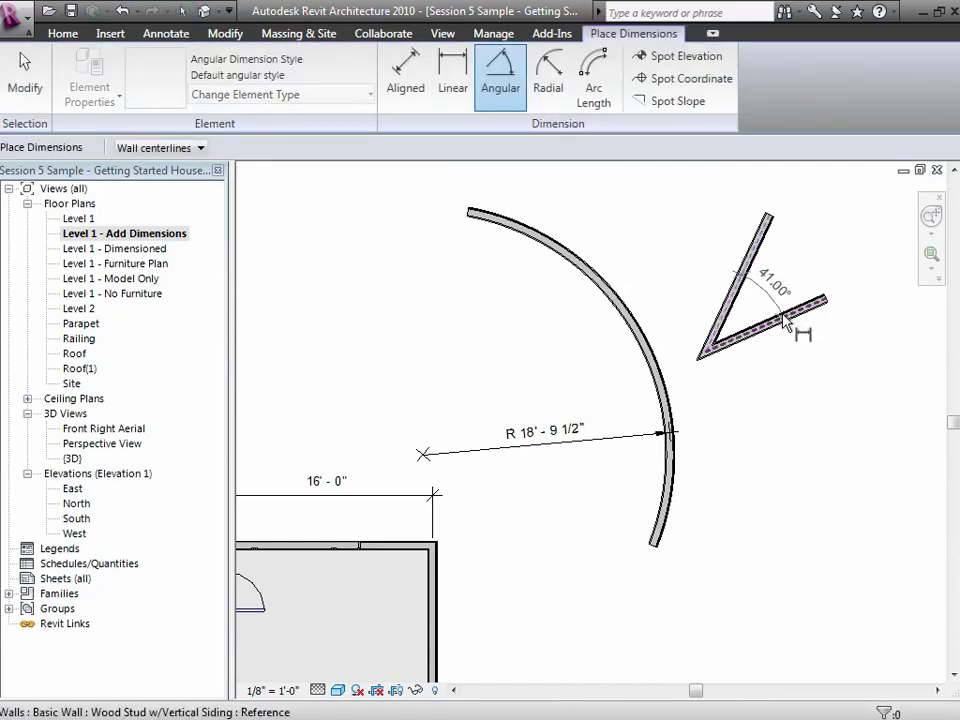
{"action": "left_click", "coordinate": [772, 264]}
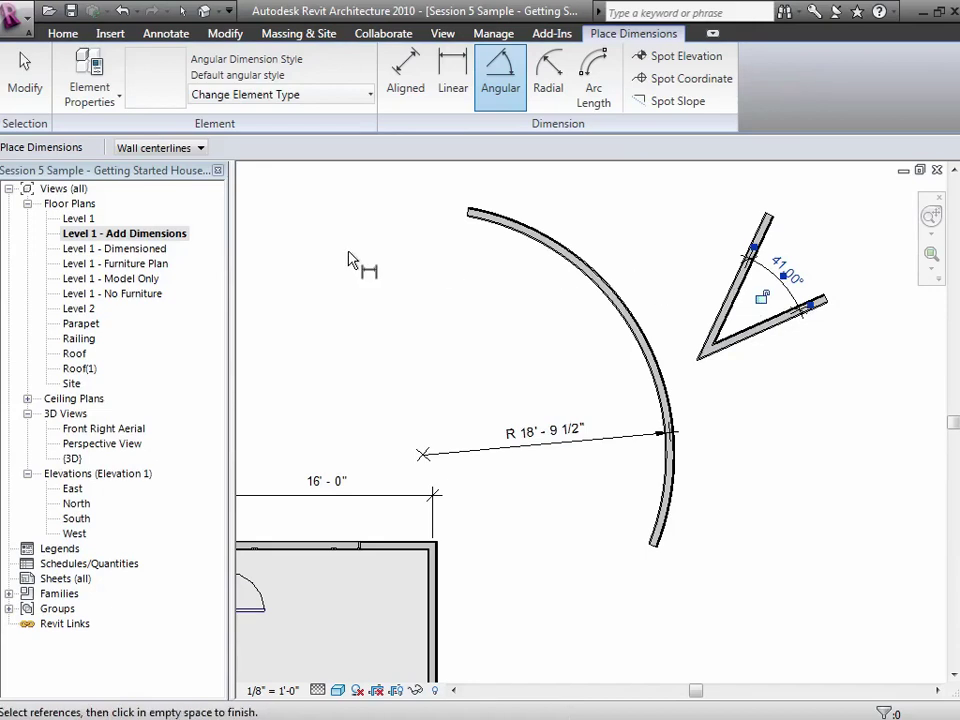
{"action": "left_click", "coordinate": [27, 80]}
{"action": "key", "text": "Escape"}
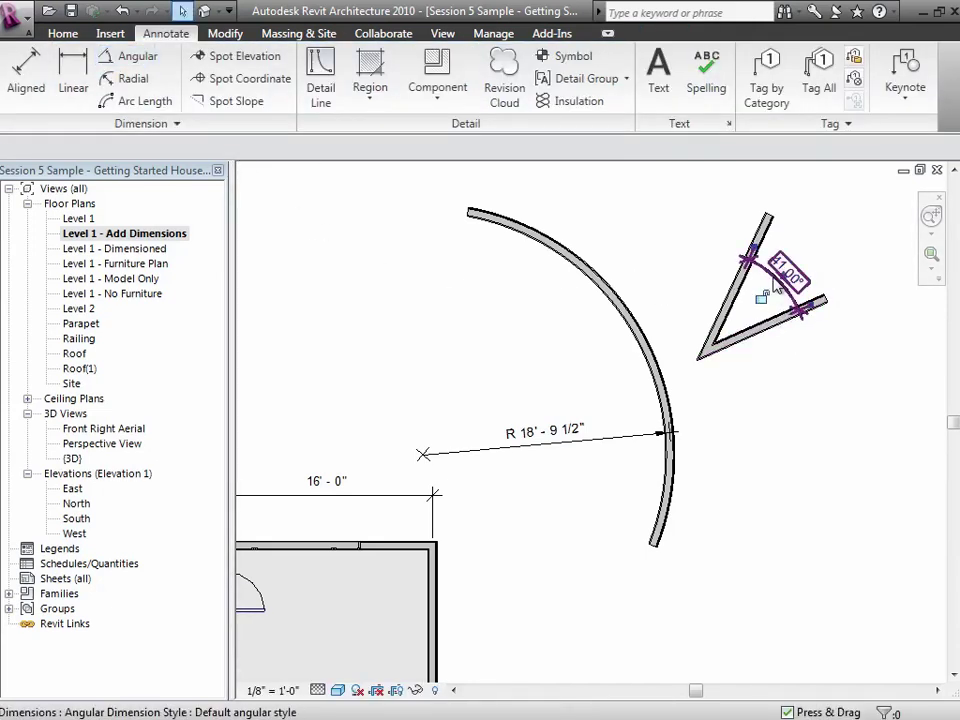
{"action": "left_click", "coordinate": [789, 276]}
{"action": "key", "text": "Escape"}
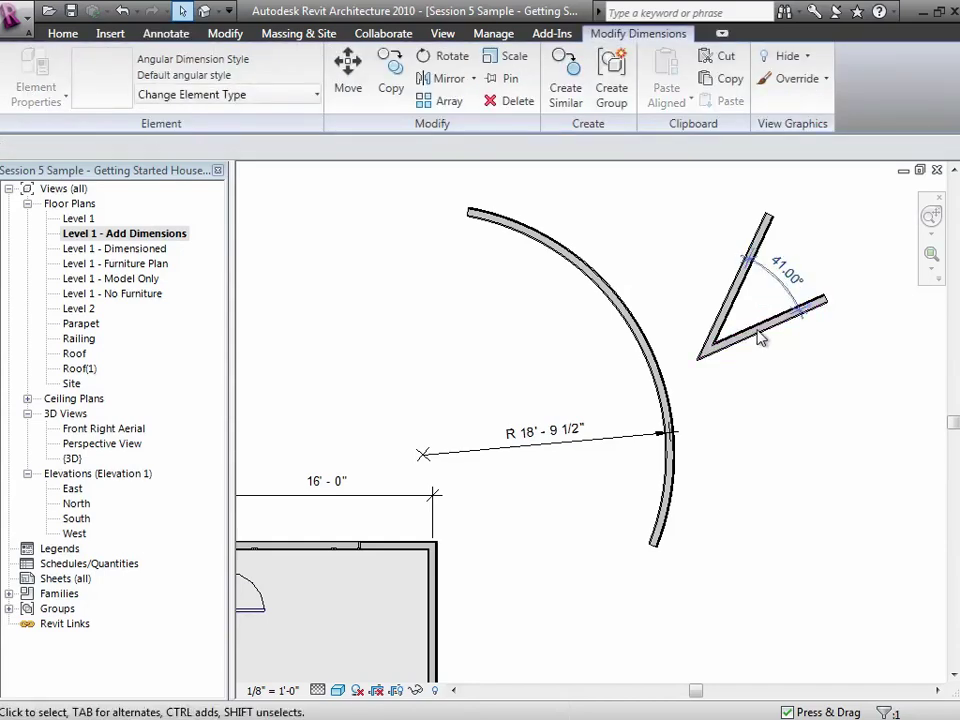
Rotate the lower wall by editing its angle to 45°, then to 60°
{"action": "left_click", "coordinate": [762, 332]}
{"action": "left_click", "coordinate": [762, 326]}
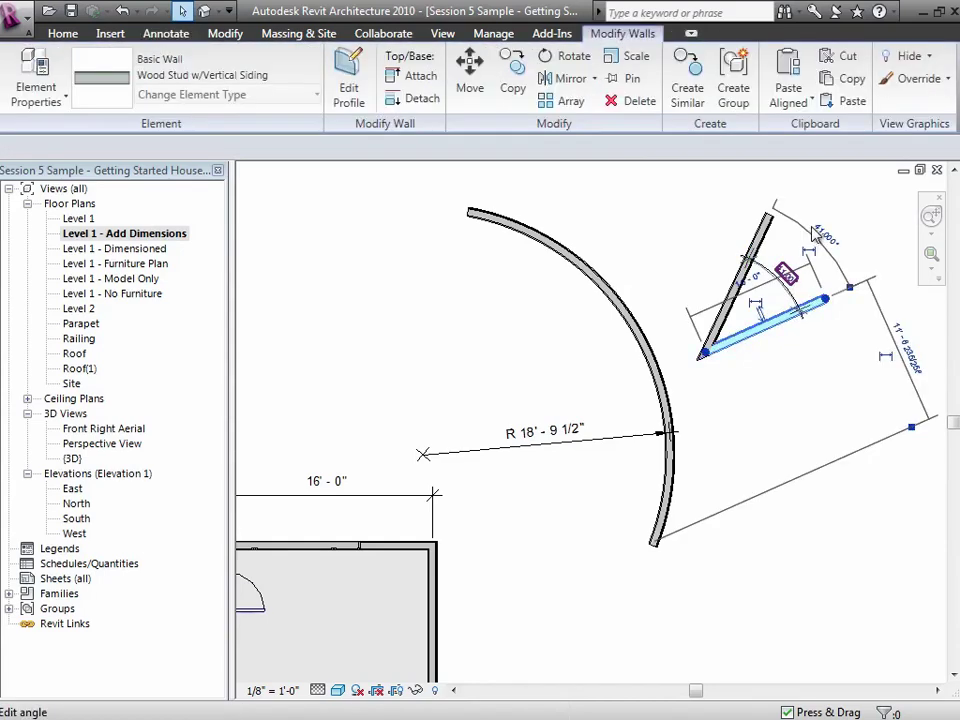
{"action": "left_click", "coordinate": [827, 242]}
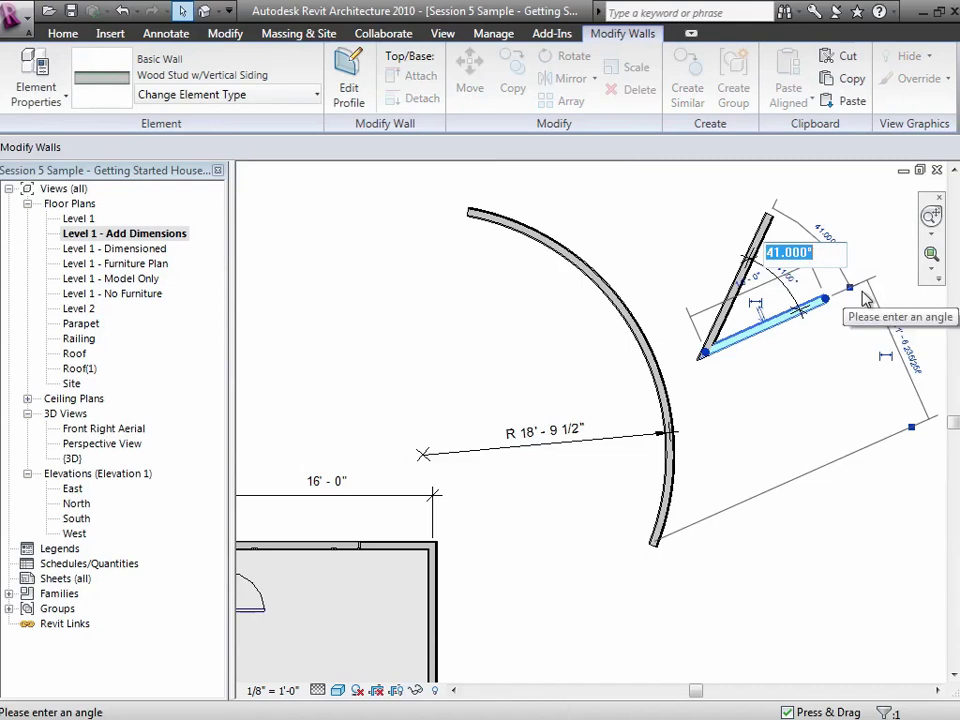
{"action": "type", "text": "45"}
{"action": "key", "text": "Return"}
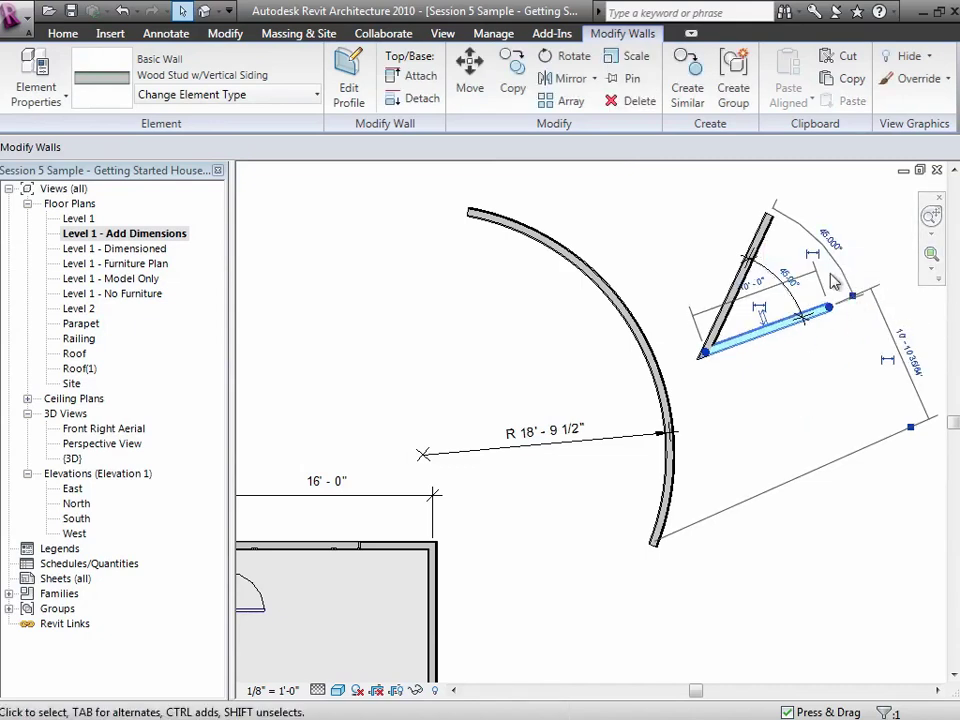
{"action": "left_click", "coordinate": [833, 243]}
{"action": "type", "text": "60"}
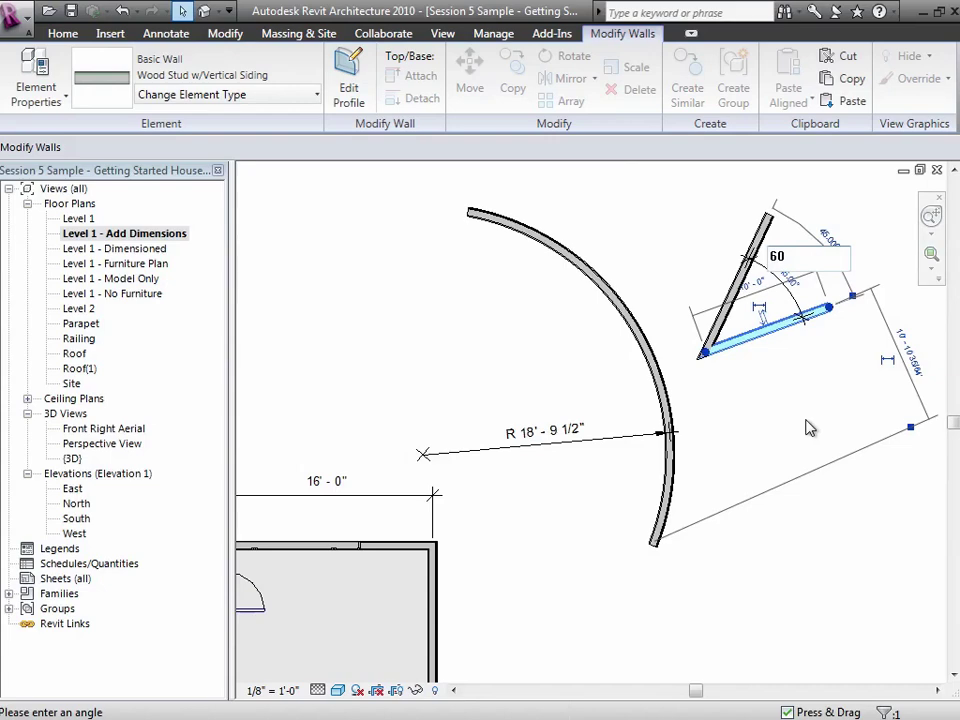
{"action": "key", "text": "Return"}
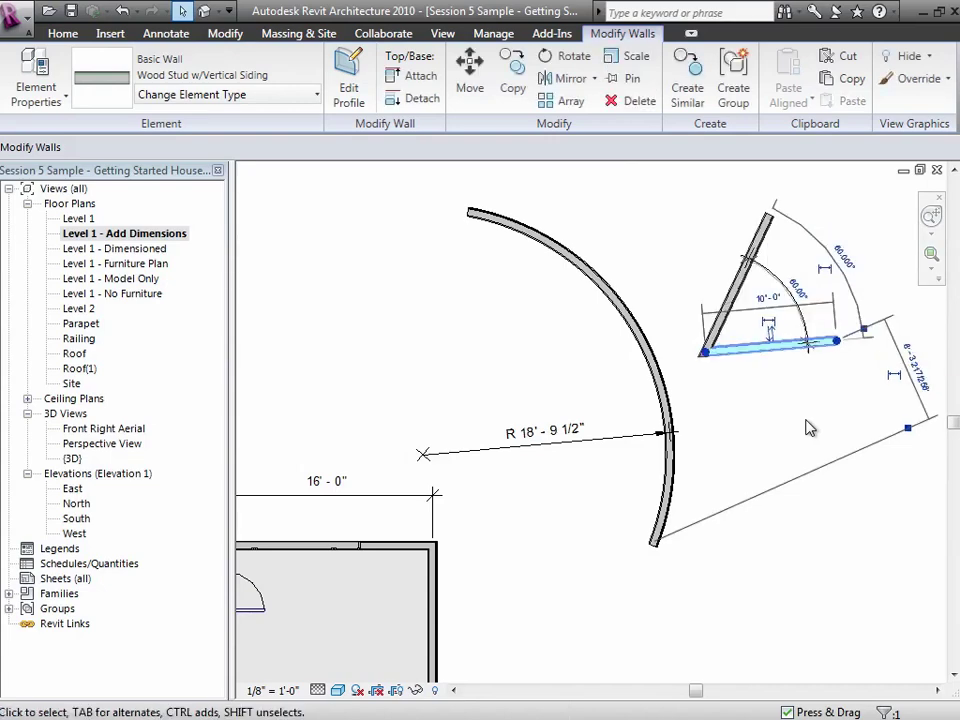
{"action": "key", "text": "Escape"}
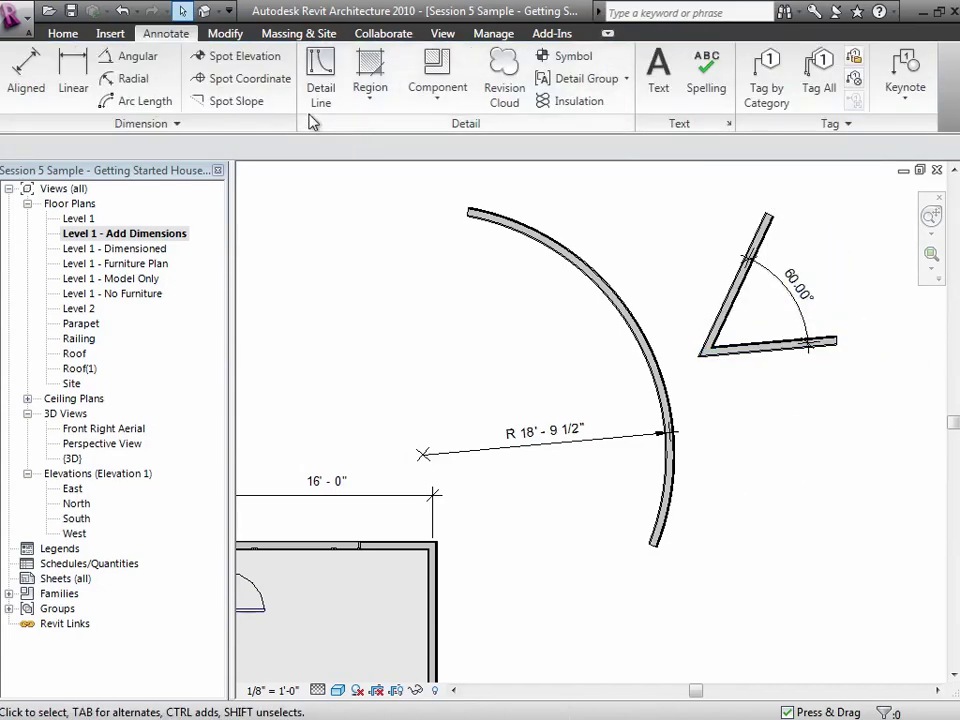
Add a 33'-9 1/2" arc-length dimension along the curved wall, then switch to the slideshow
{"action": "left_click", "coordinate": [158, 102]}
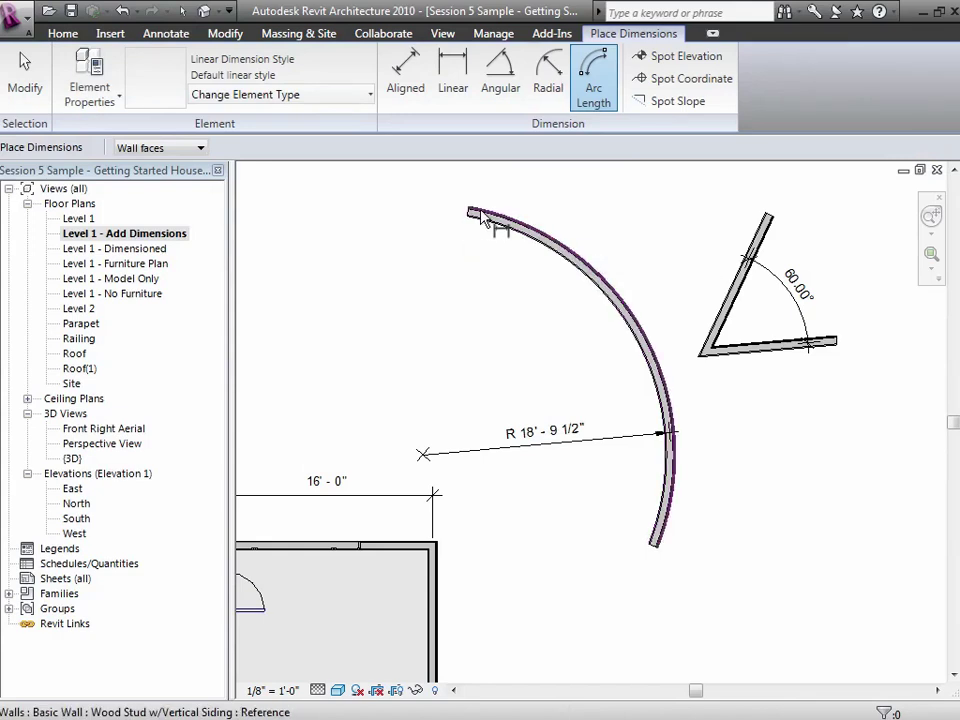
{"action": "left_click", "coordinate": [480, 215]}
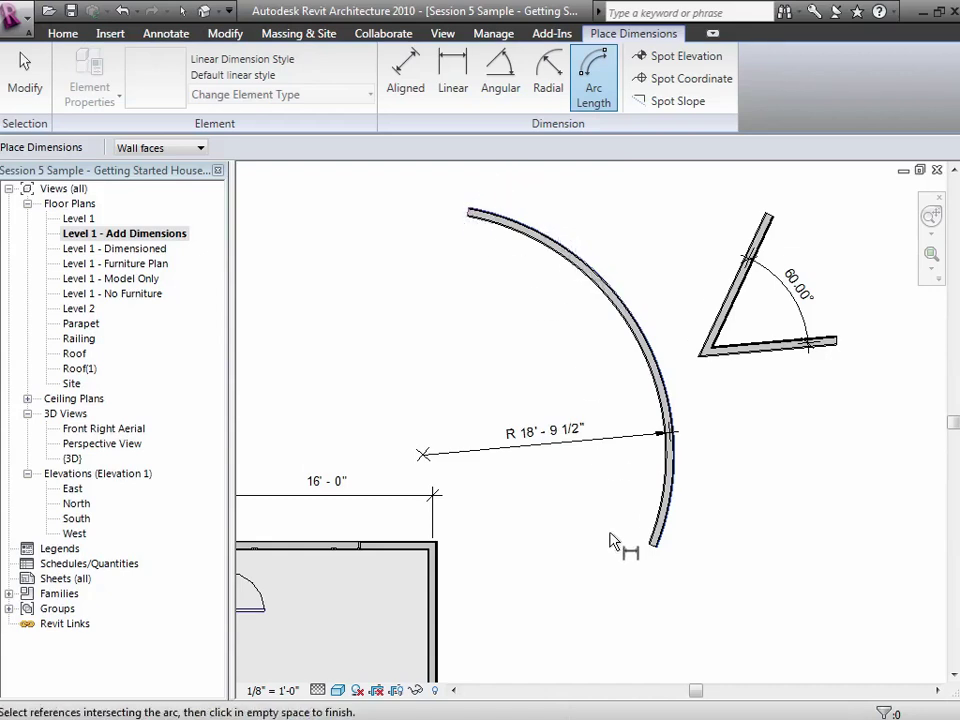
{"action": "left_click", "coordinate": [652, 557]}
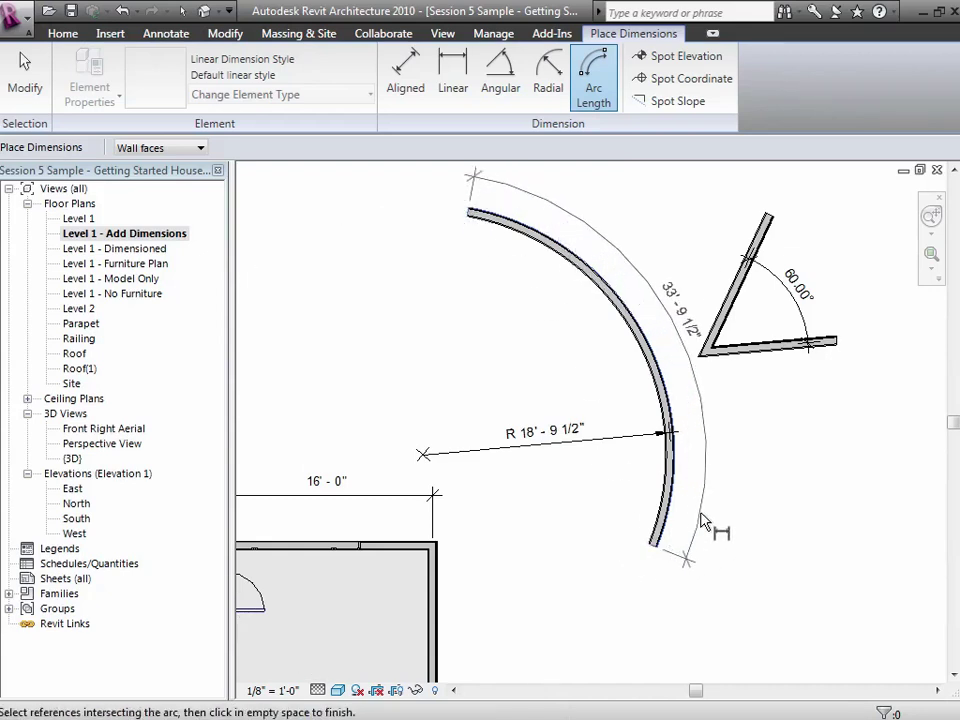
{"action": "left_click", "coordinate": [703, 520]}
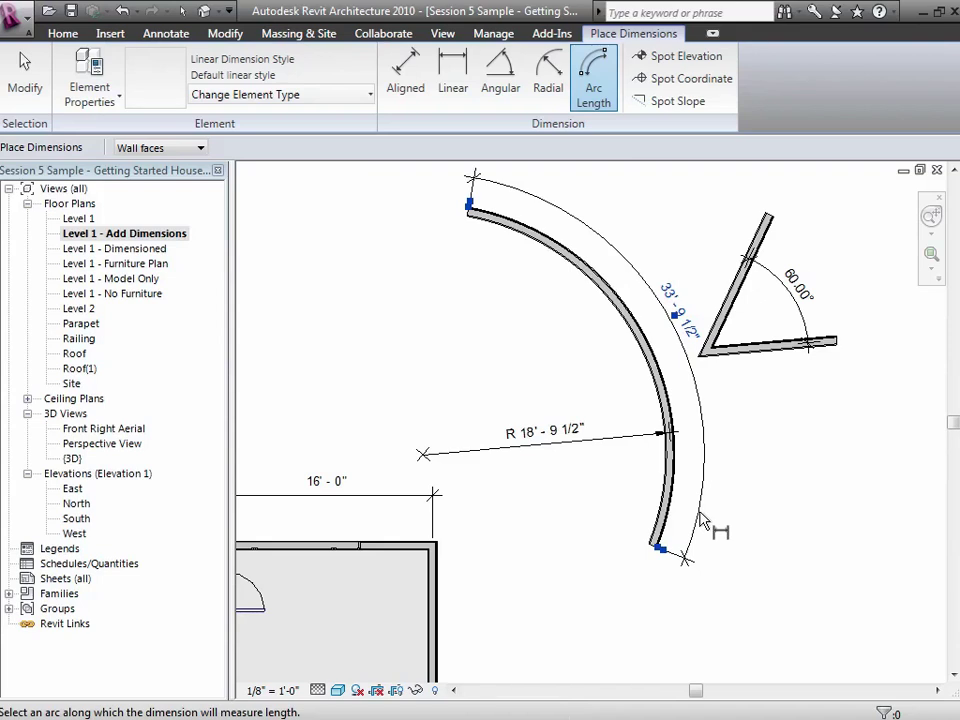
{"action": "key", "text": "super+Tab"}
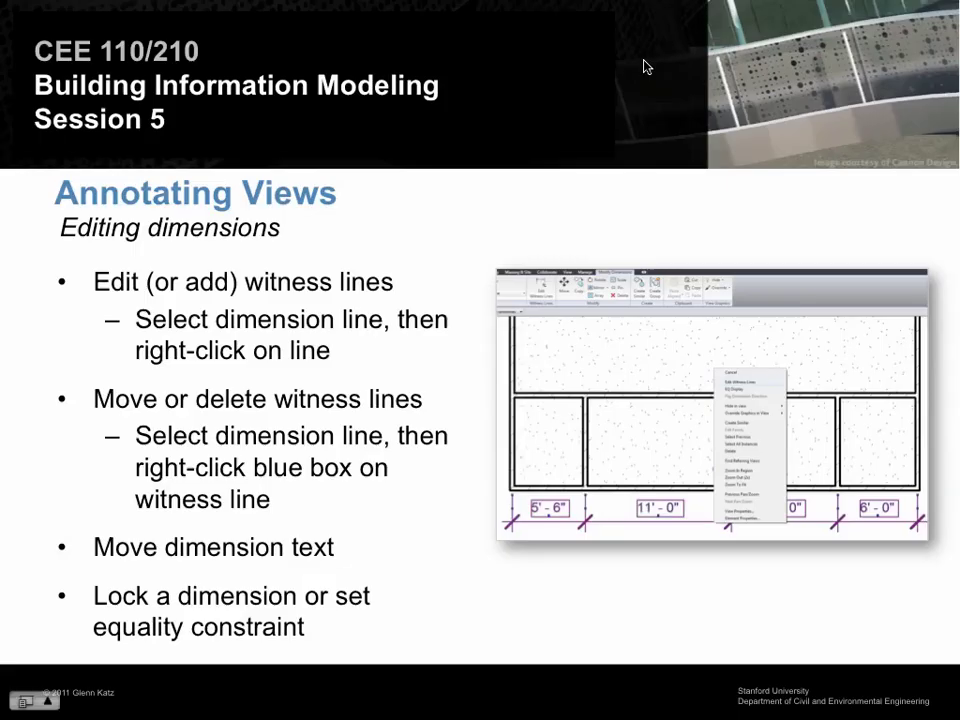
Advance the slideshow to the slide about adding text annotations
{"action": "key", "text": "Right"}
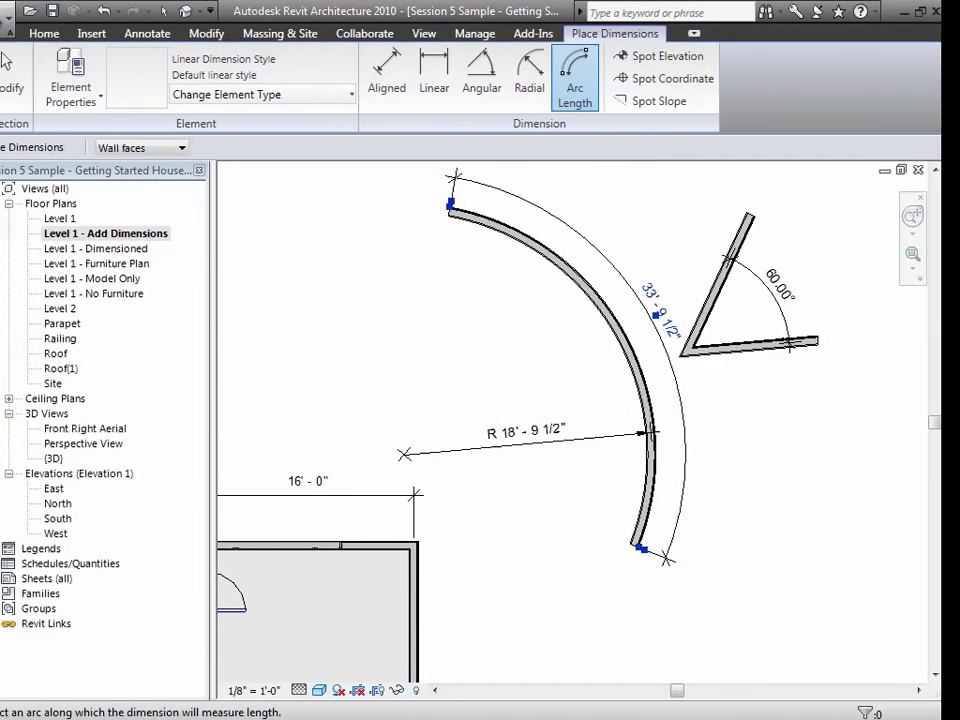
Zoom out, then zoom in on the room containing the desk and bring up the Annotate tools
{"action": "scroll", "coordinate": [508, 246], "scroll_direction": "down", "scroll_amount": 3}
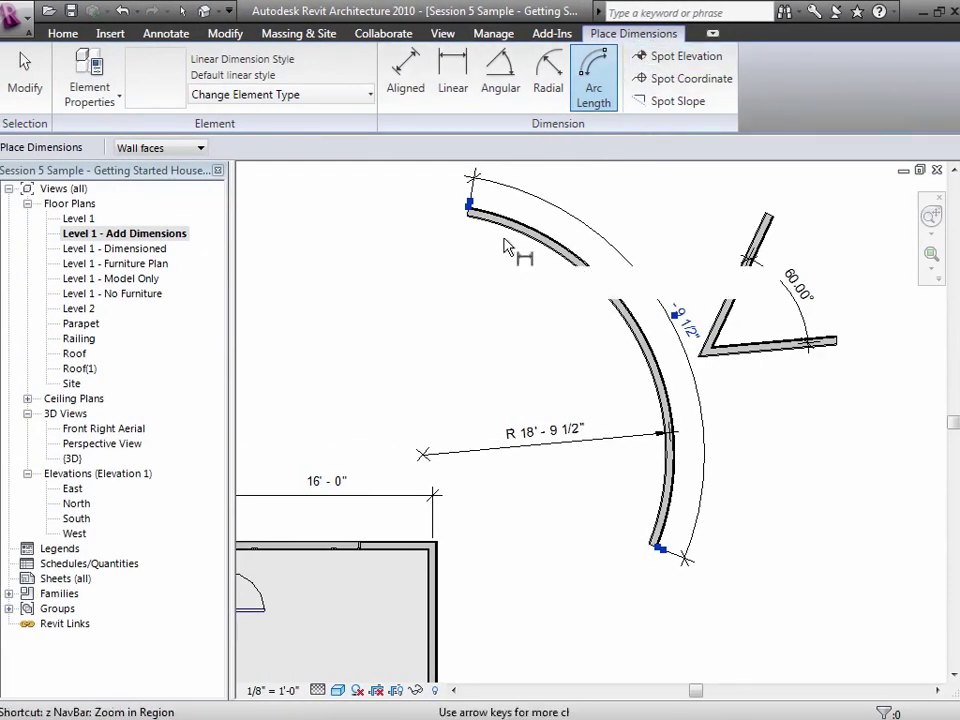
{"action": "left_click", "coordinate": [930, 258]}
{"action": "left_click_drag", "start_coordinate": [285, 500], "coordinate": [474, 677]}
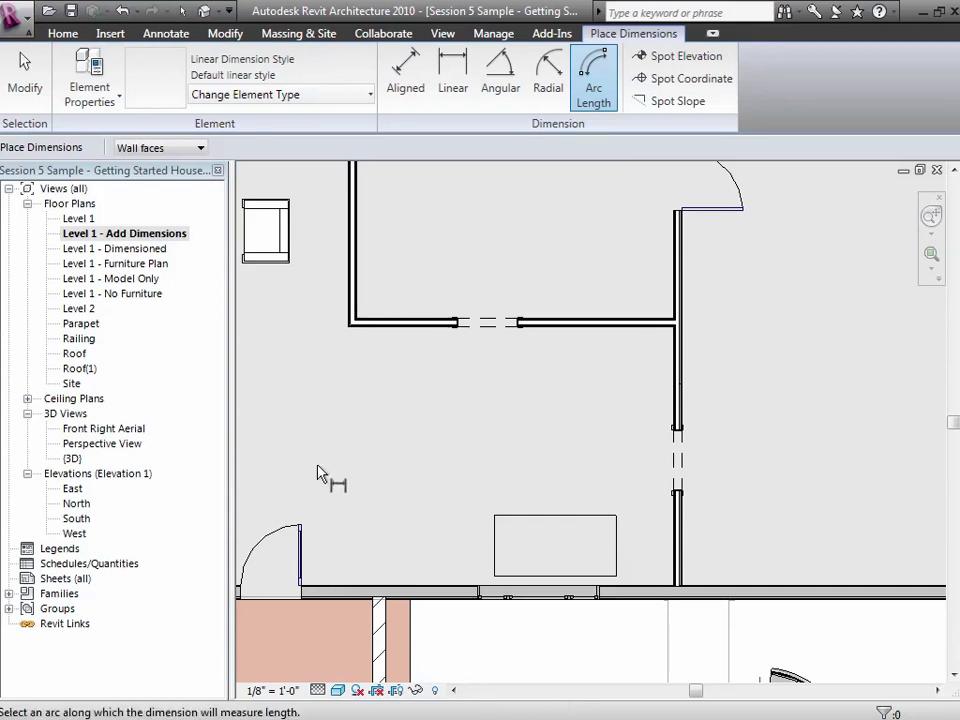
{"action": "left_click", "coordinate": [160, 35]}
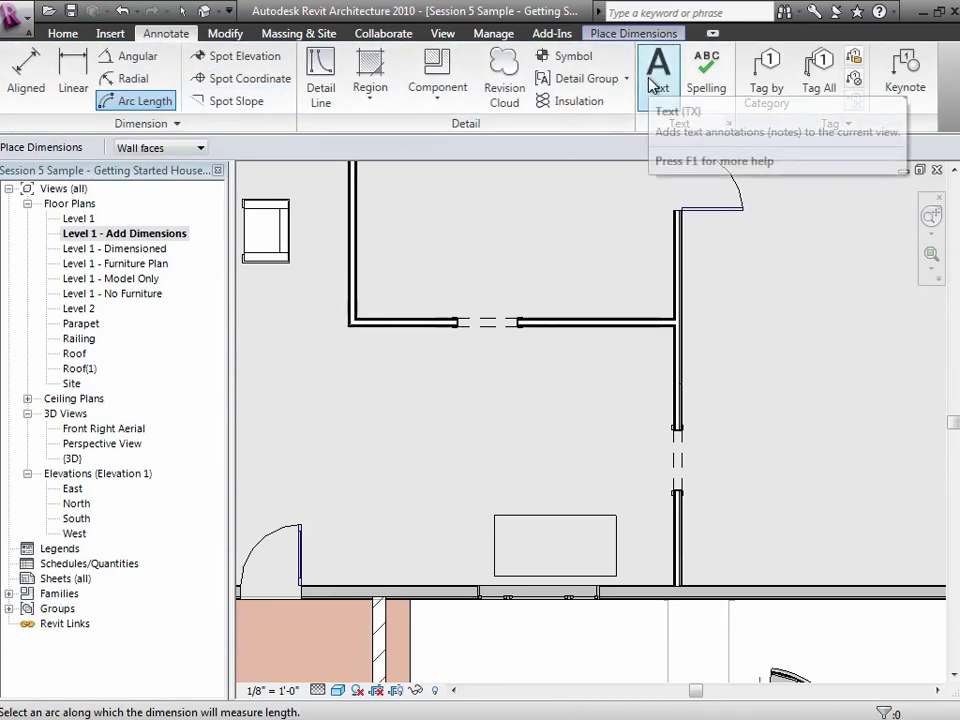
Place a centred 1/4" text note reading 'Desk' over the desk rectangle
{"action": "left_click", "coordinate": [655, 80]}
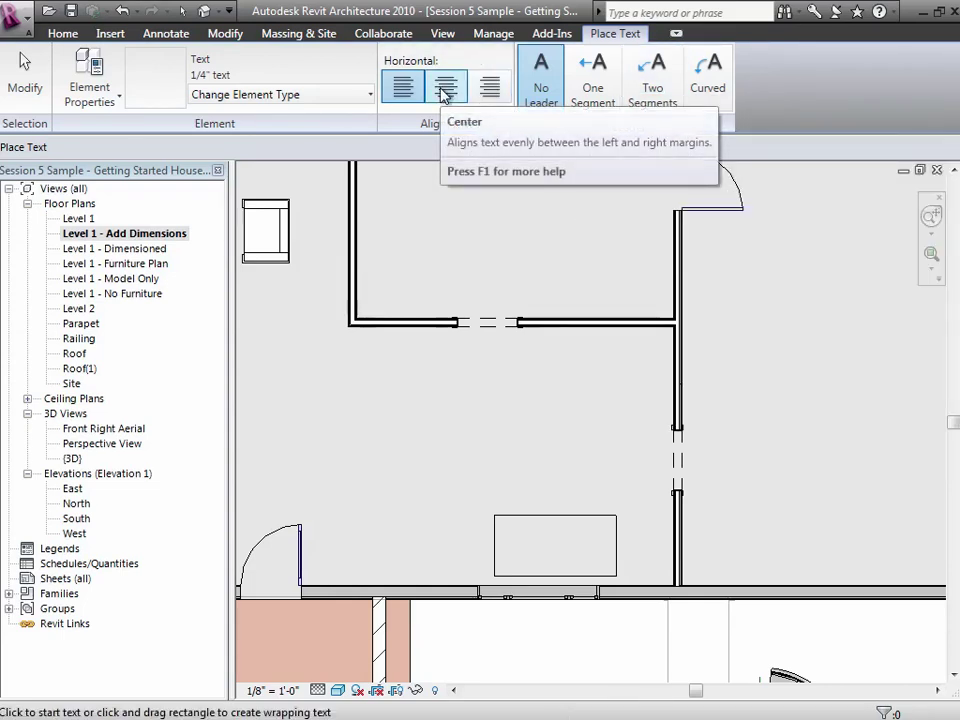
{"action": "left_click", "coordinate": [366, 96]}
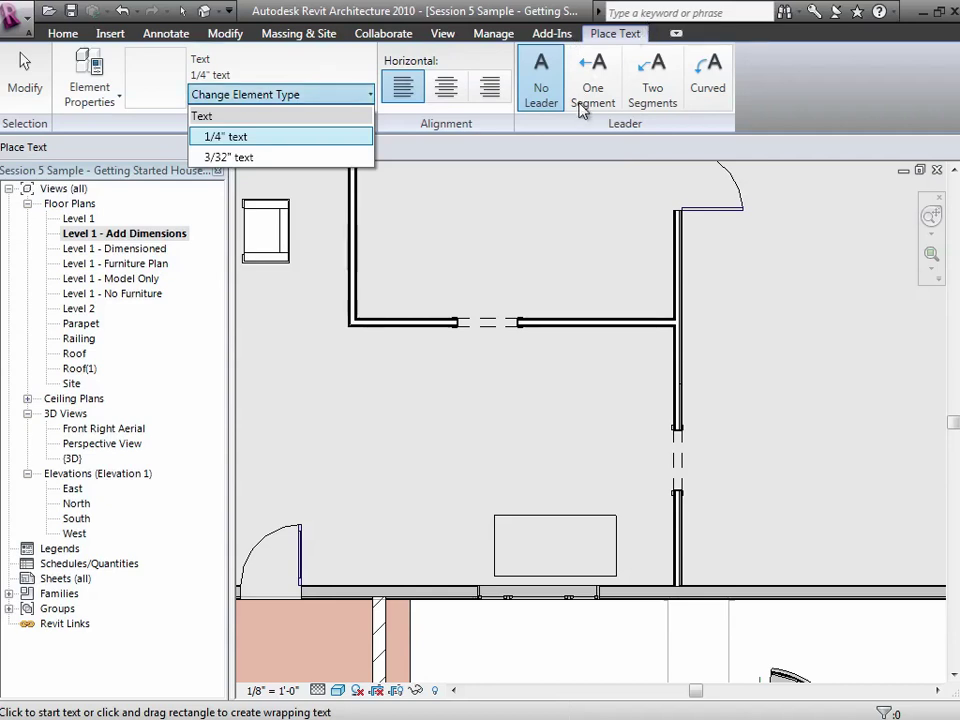
{"action": "left_click", "coordinate": [305, 137]}
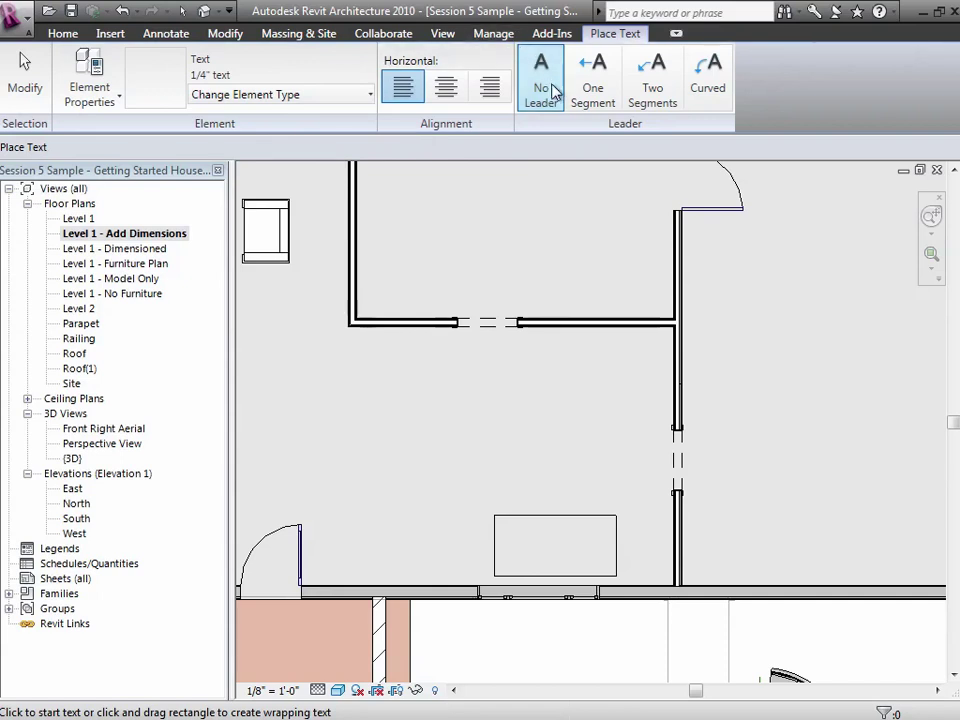
{"action": "left_click", "coordinate": [445, 92]}
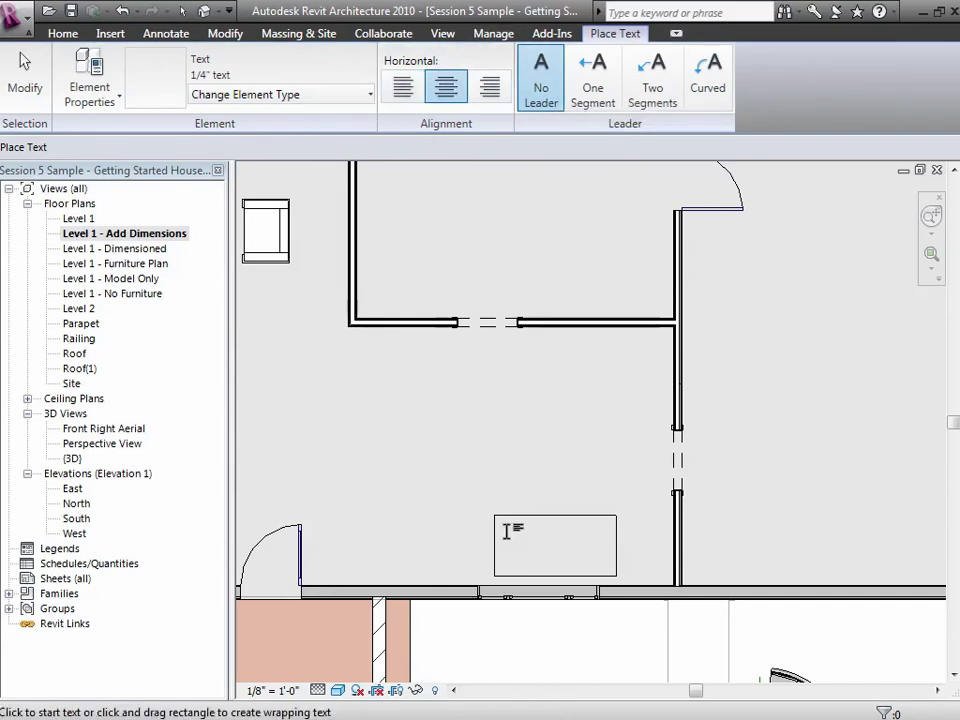
{"action": "left_click_drag", "start_coordinate": [505, 540], "coordinate": [613, 562]}
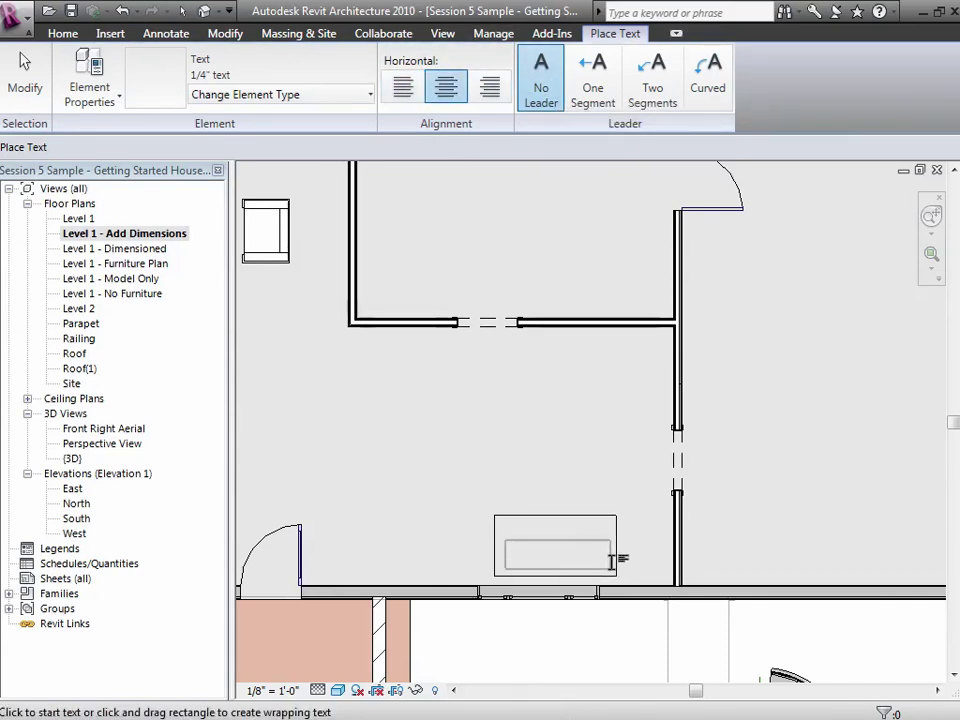
{"action": "type", "text": "Desk"}
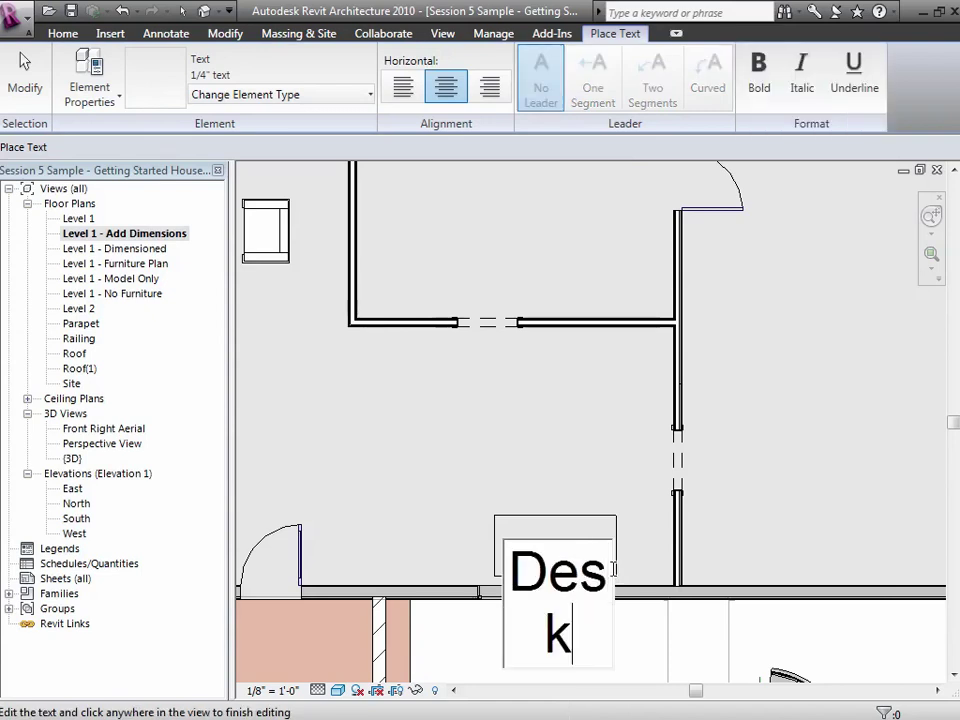
{"action": "left_click", "coordinate": [26, 80]}
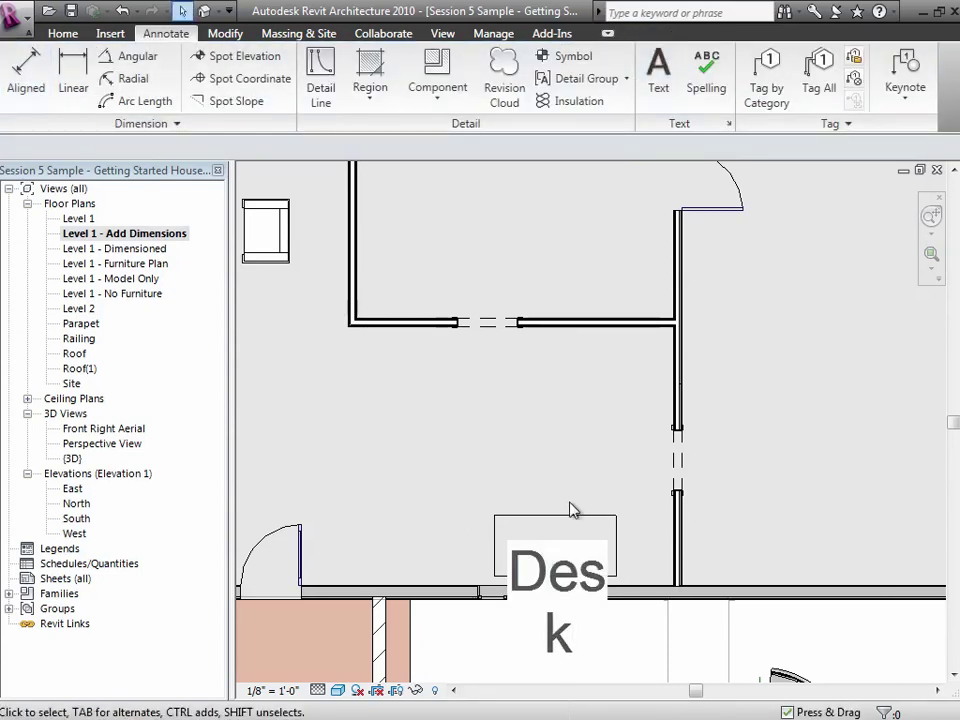
Switch the Desk note to 3/32" text and centre it on the desk
{"action": "left_click_drag", "start_coordinate": [626, 608], "coordinate": [662, 606]}
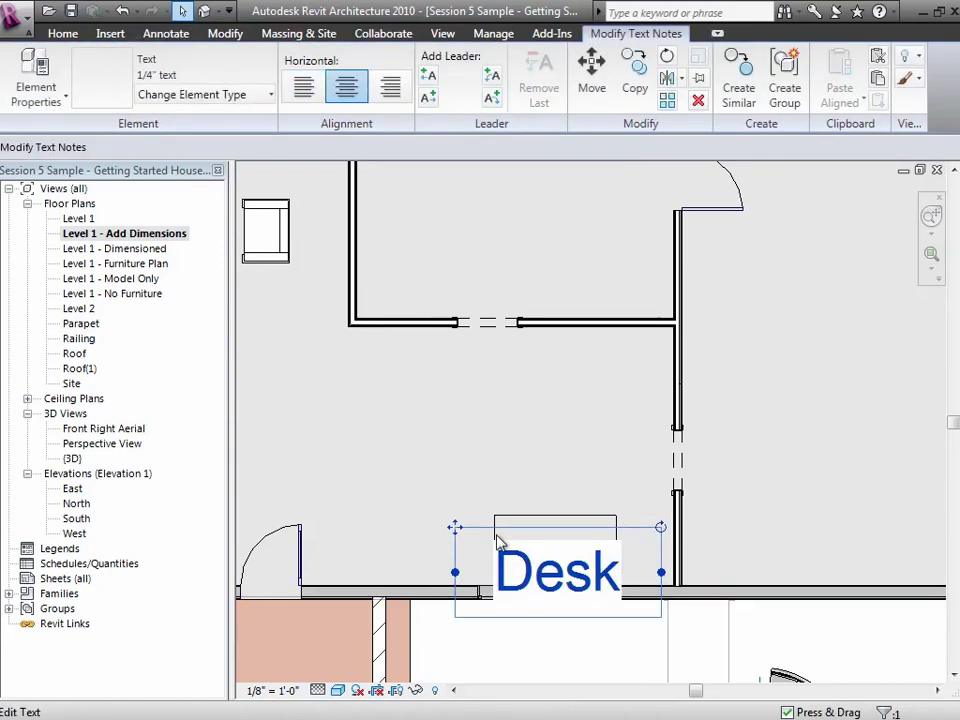
{"action": "left_click_drag", "start_coordinate": [456, 528], "coordinate": [455, 510]}
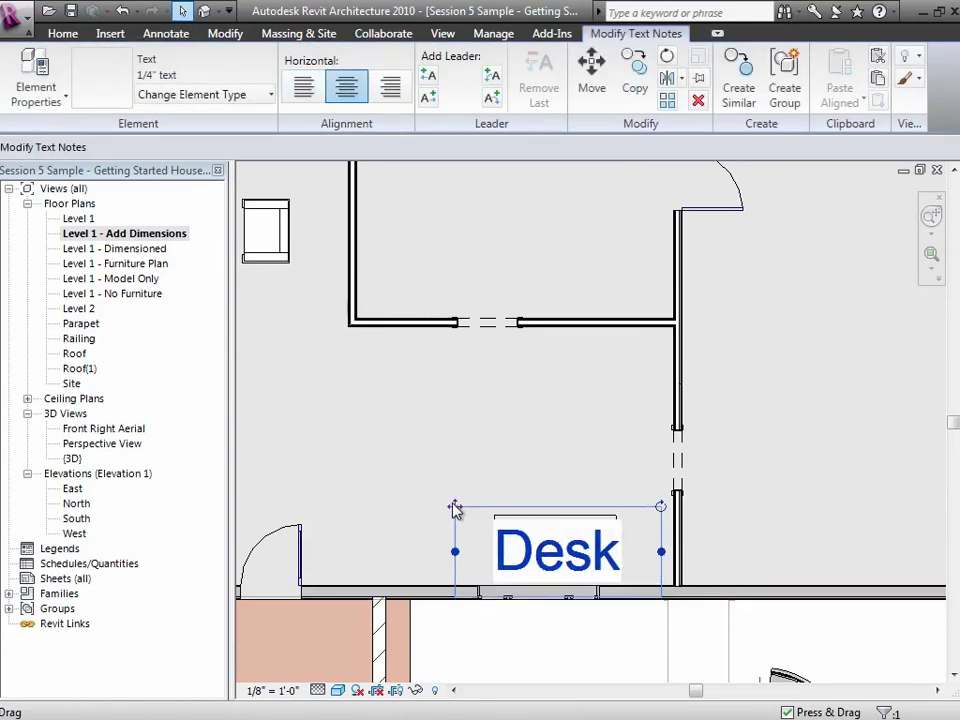
{"action": "left_click", "coordinate": [190, 94]}
{"action": "left_click", "coordinate": [189, 157]}
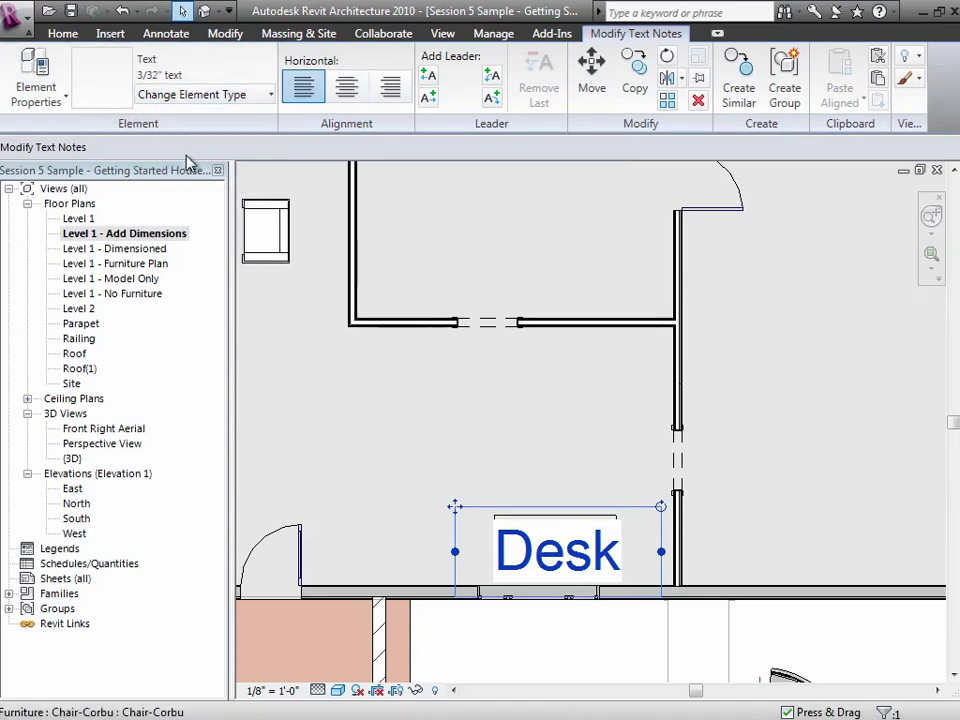
{"action": "left_click", "coordinate": [444, 420]}
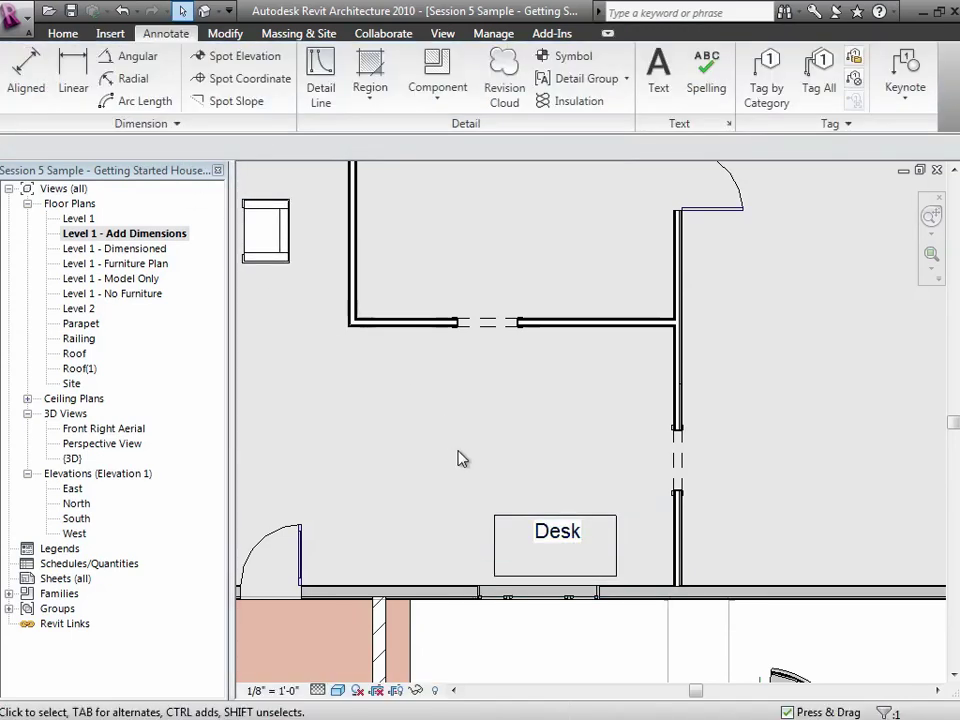
{"action": "left_click", "coordinate": [484, 520]}
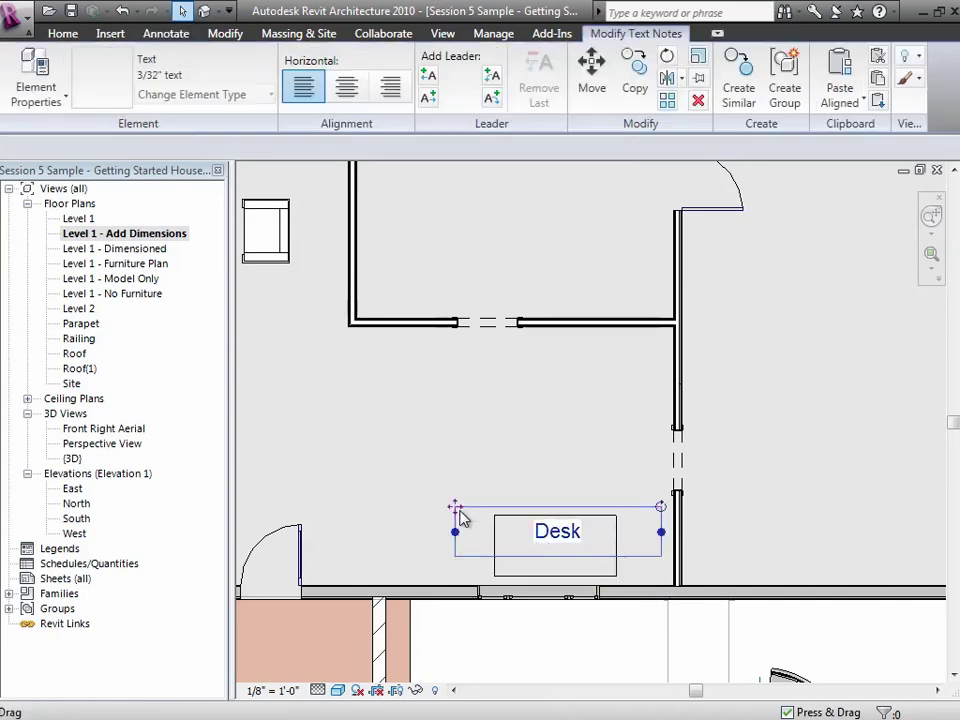
{"action": "left_click_drag", "start_coordinate": [455, 510], "coordinate": [455, 523]}
Set the view scale to 1/4" = 1'-0" and zoom in on the desk
{"action": "left_click", "coordinate": [415, 497]}
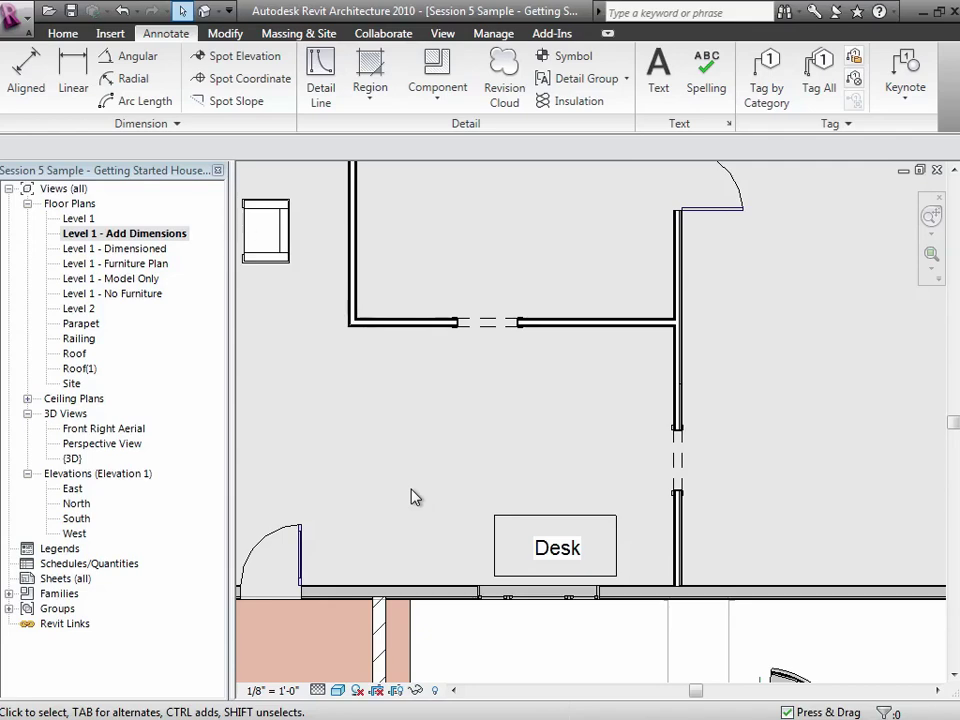
{"action": "left_click", "coordinate": [283, 690]}
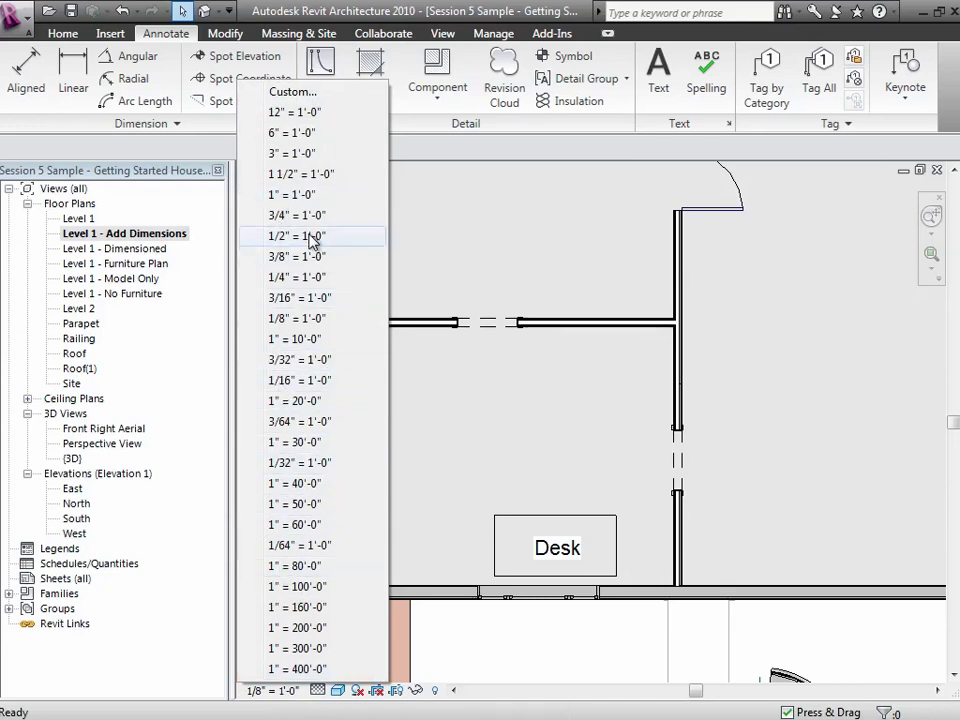
{"action": "left_click", "coordinate": [311, 277]}
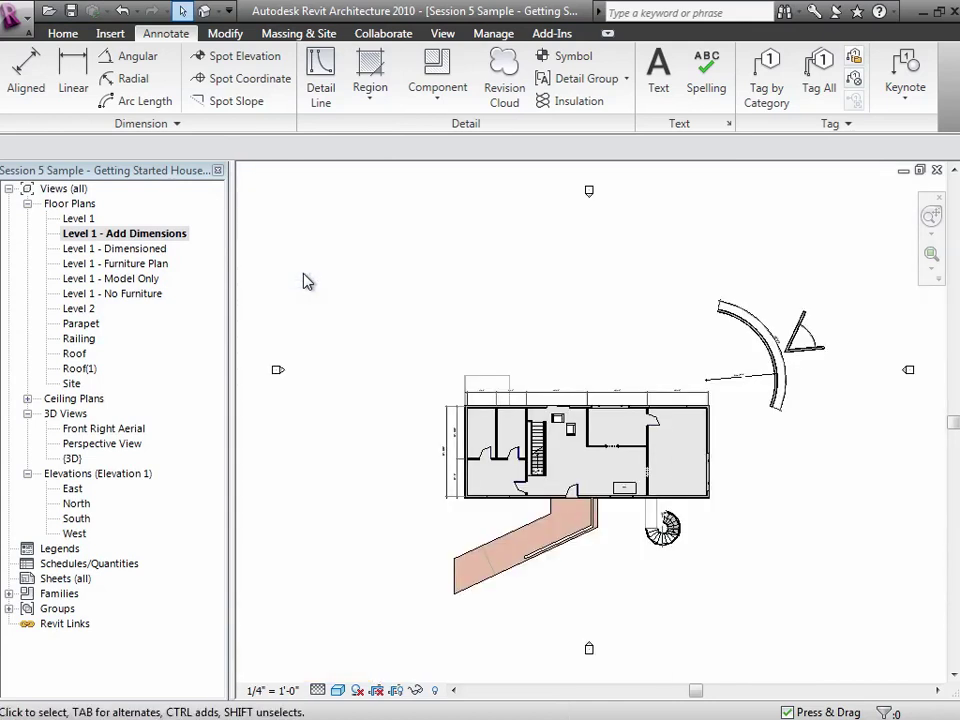
{"action": "left_click", "coordinate": [931, 255]}
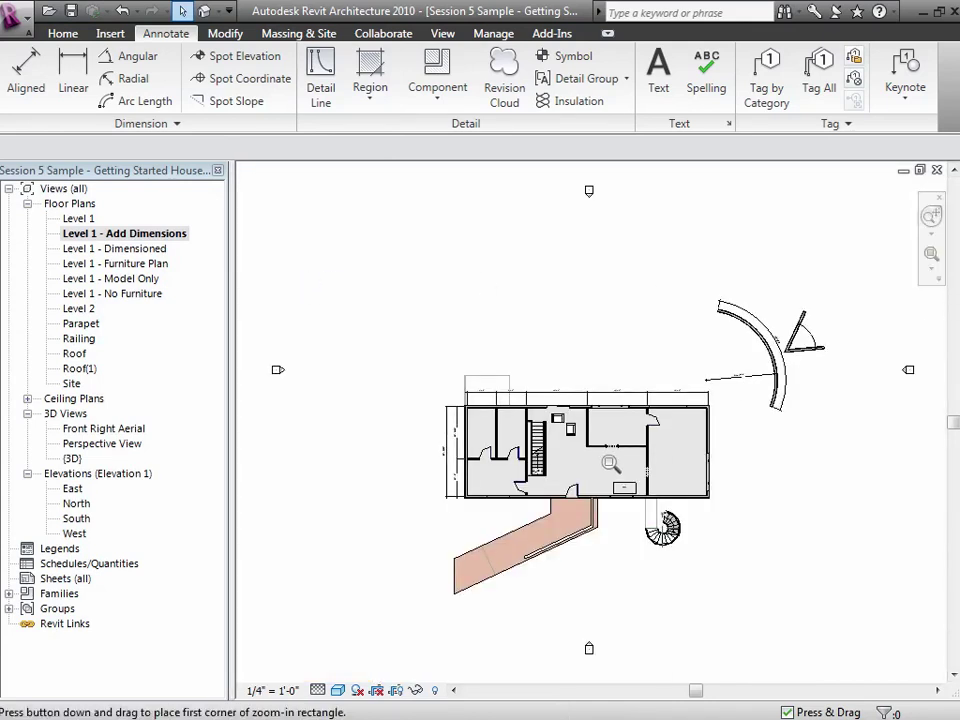
{"action": "left_click_drag", "start_coordinate": [603, 470], "coordinate": [668, 522]}
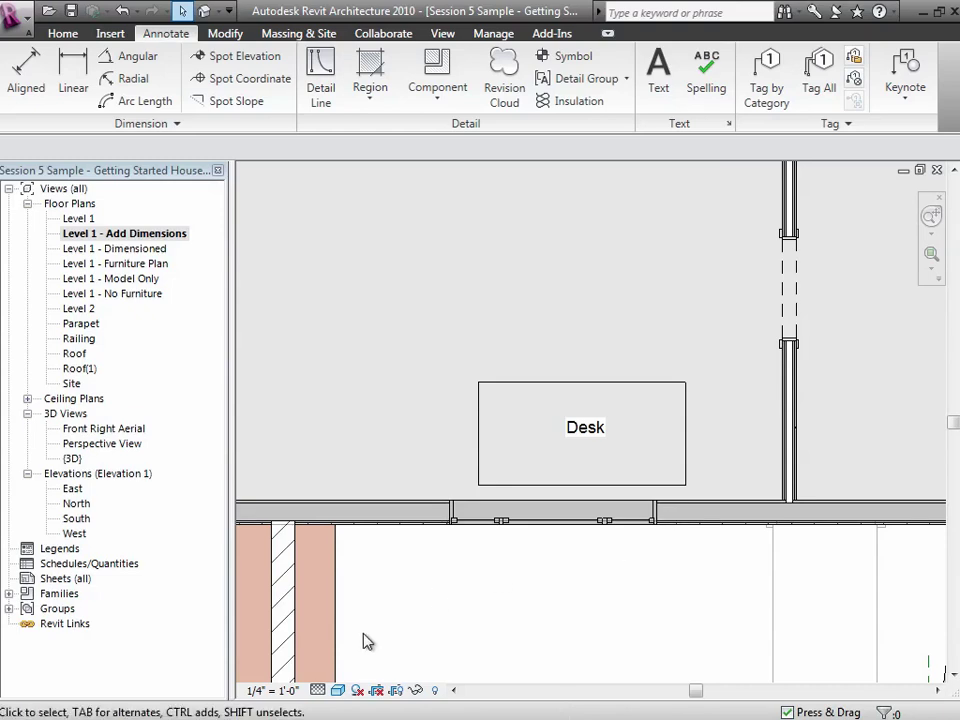
Change the view scale to 1/16" = 1'-0" and zoom in on the Desk note
{"action": "left_click", "coordinate": [286, 690]}
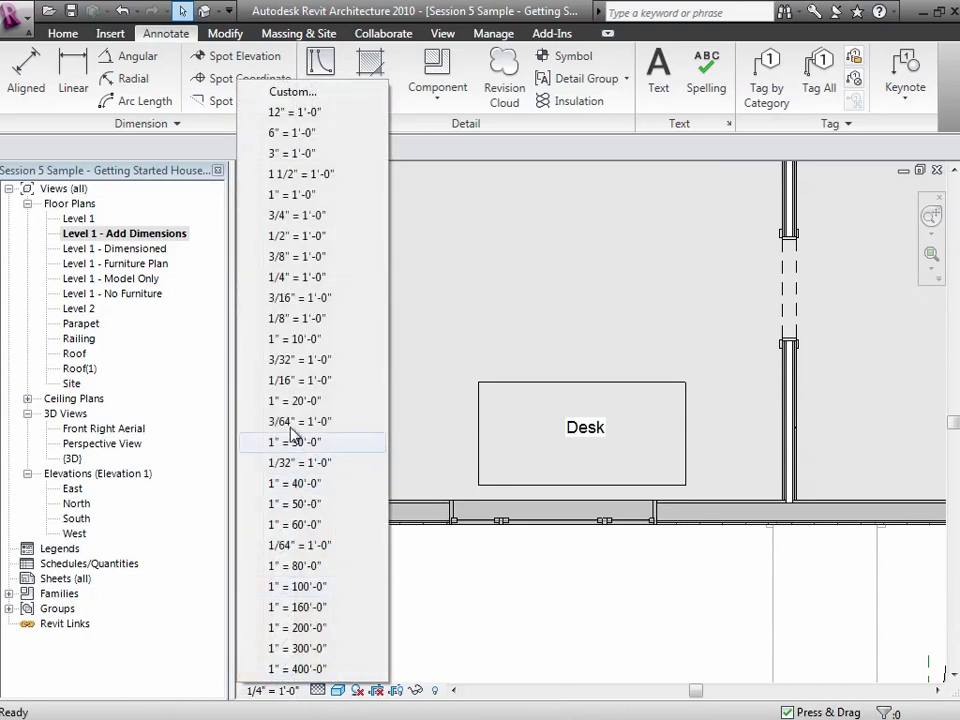
{"action": "left_click", "coordinate": [284, 381]}
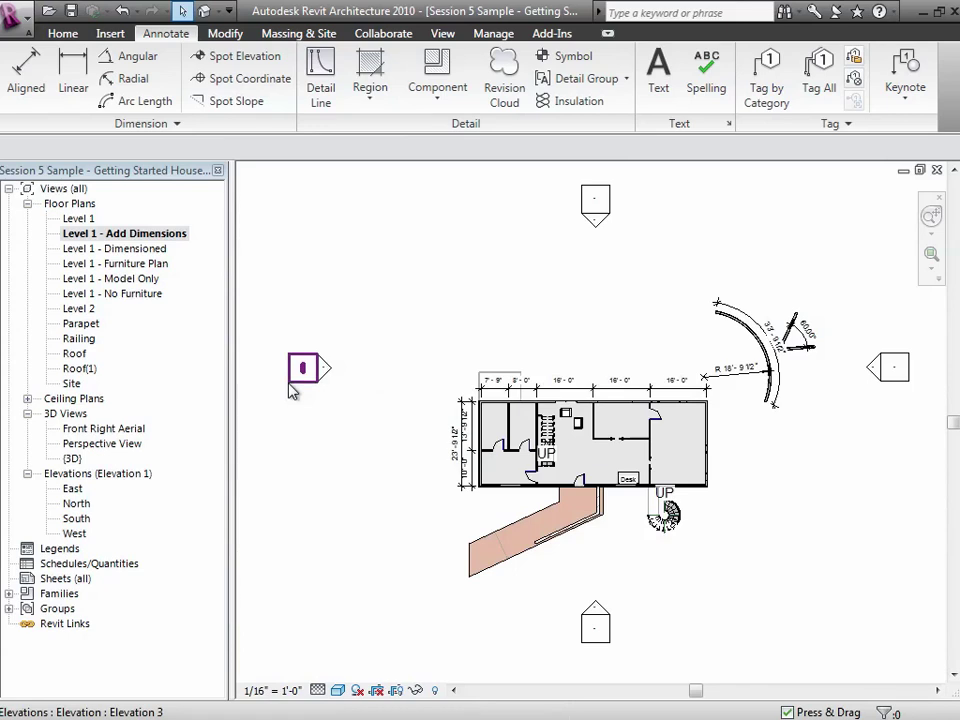
{"action": "left_click", "coordinate": [931, 253]}
{"action": "left_click_drag", "start_coordinate": [612, 467], "coordinate": [668, 515]}
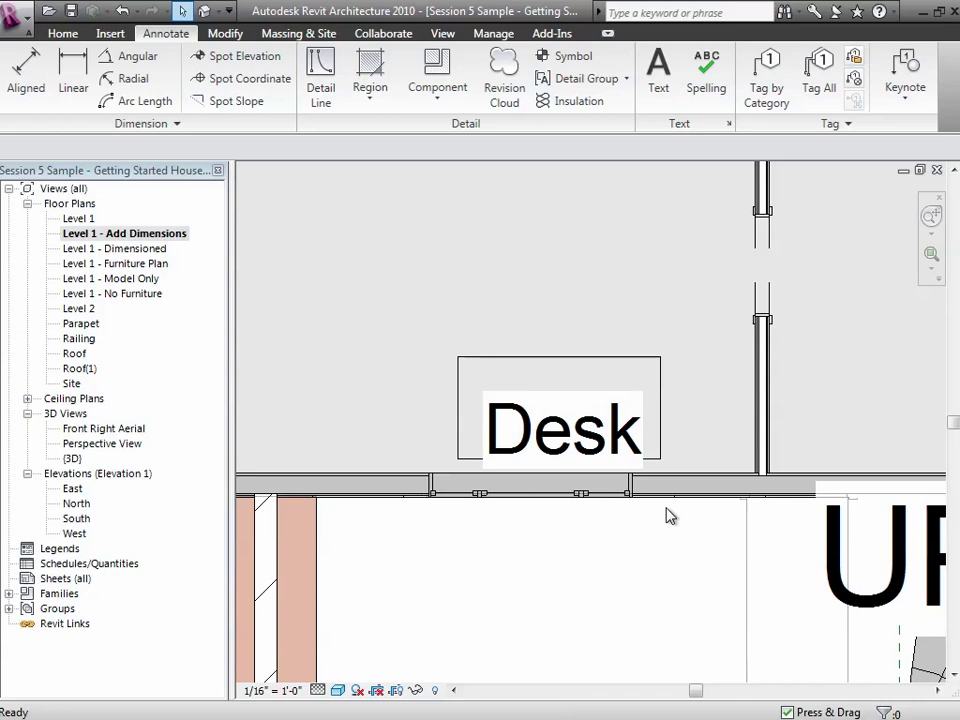
{"action": "left_click", "coordinate": [273, 690]}
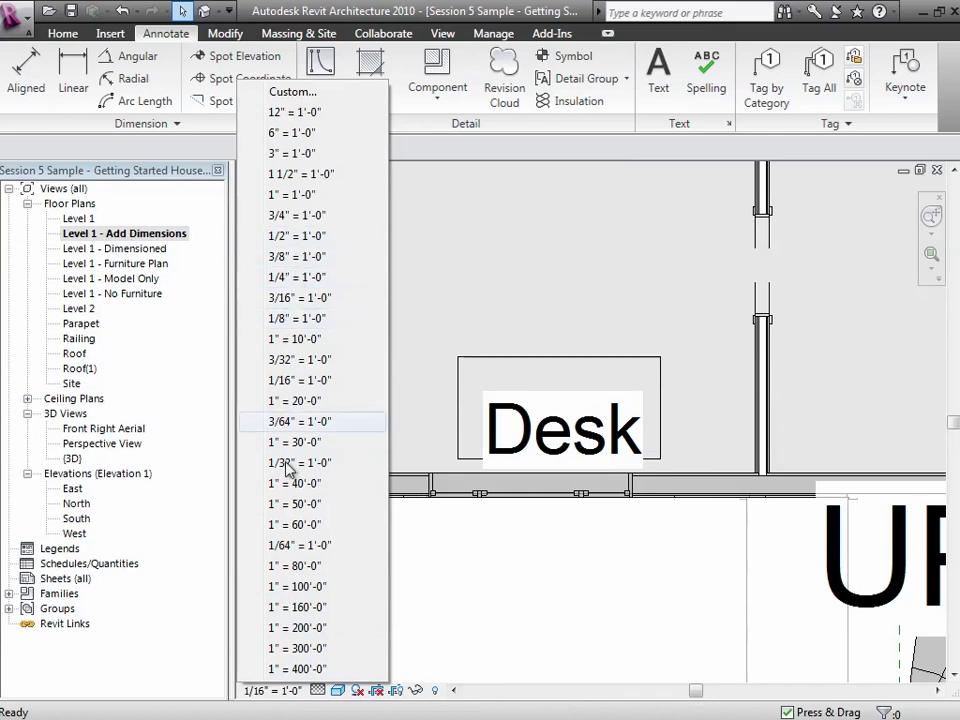
Keep the view scale at 1/4" = 1'-0" and zoom in closely on the house plan
{"action": "left_click", "coordinate": [282, 279]}
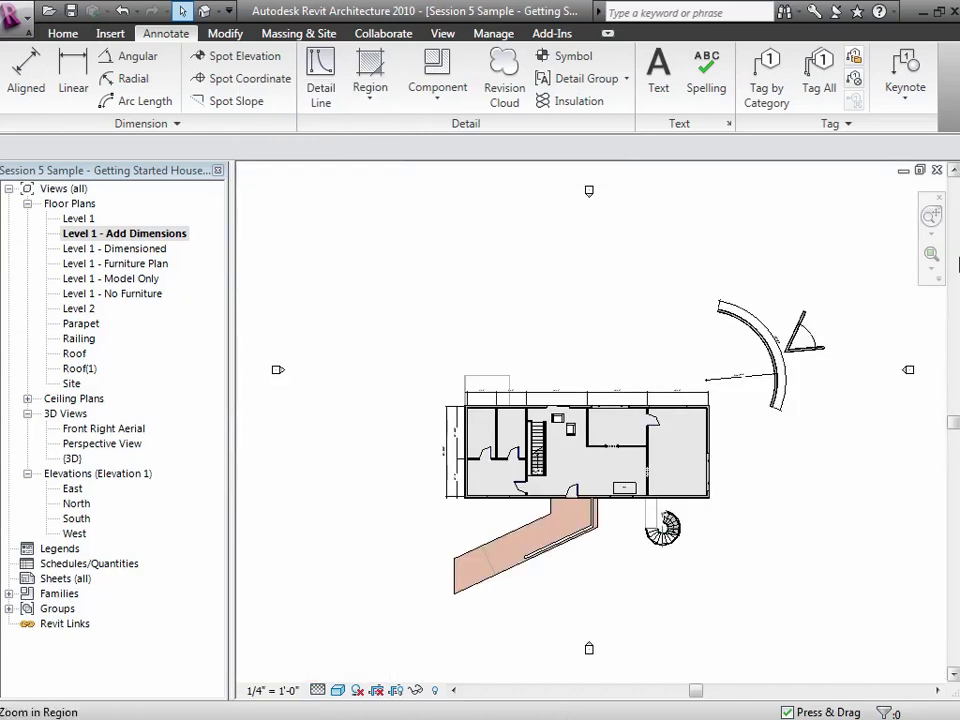
{"action": "left_click", "coordinate": [931, 254]}
{"action": "left_click_drag", "start_coordinate": [470, 400], "coordinate": [705, 592]}
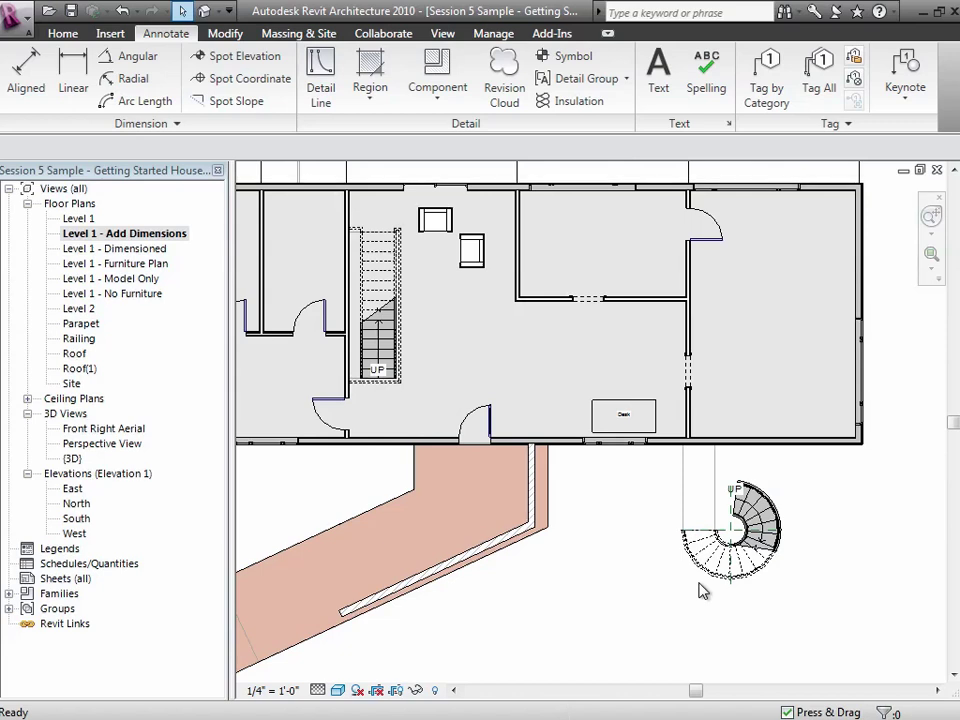
{"action": "left_click", "coordinate": [284, 690]}
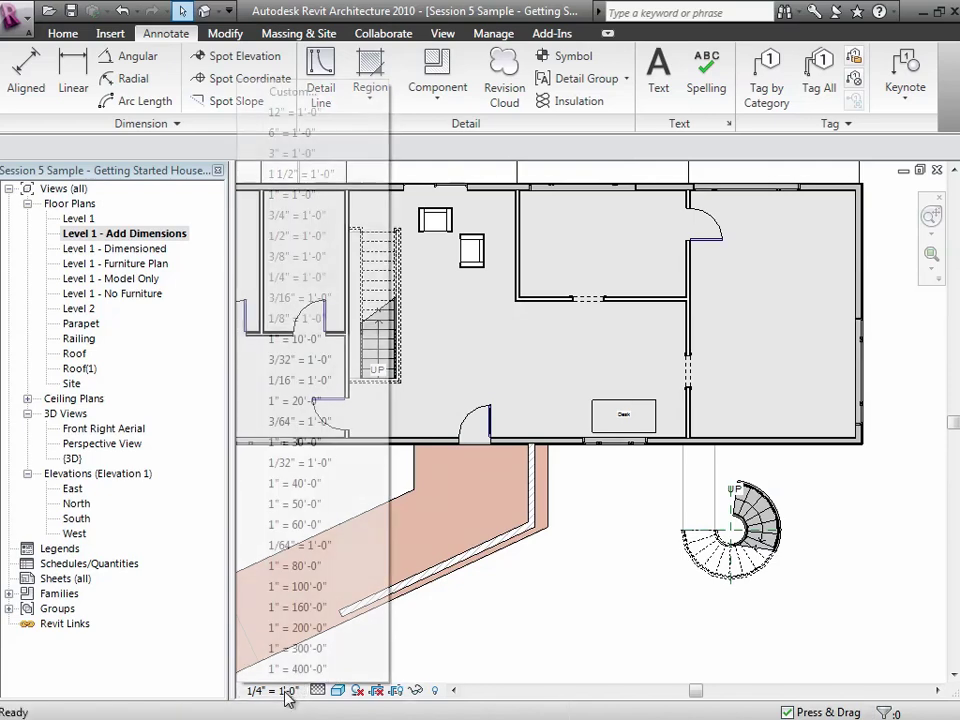
{"action": "left_click", "coordinate": [290, 277]}
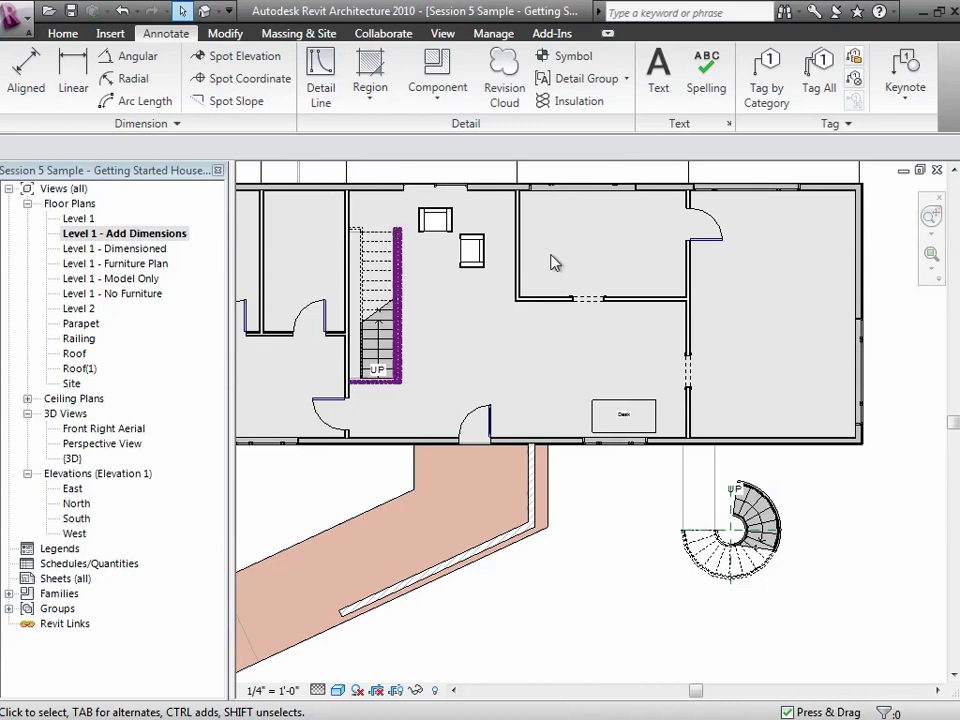
Place a left-aligned 'Door to Kitchen' note with a two-segment leader at the doorway
{"action": "left_click", "coordinate": [931, 257]}
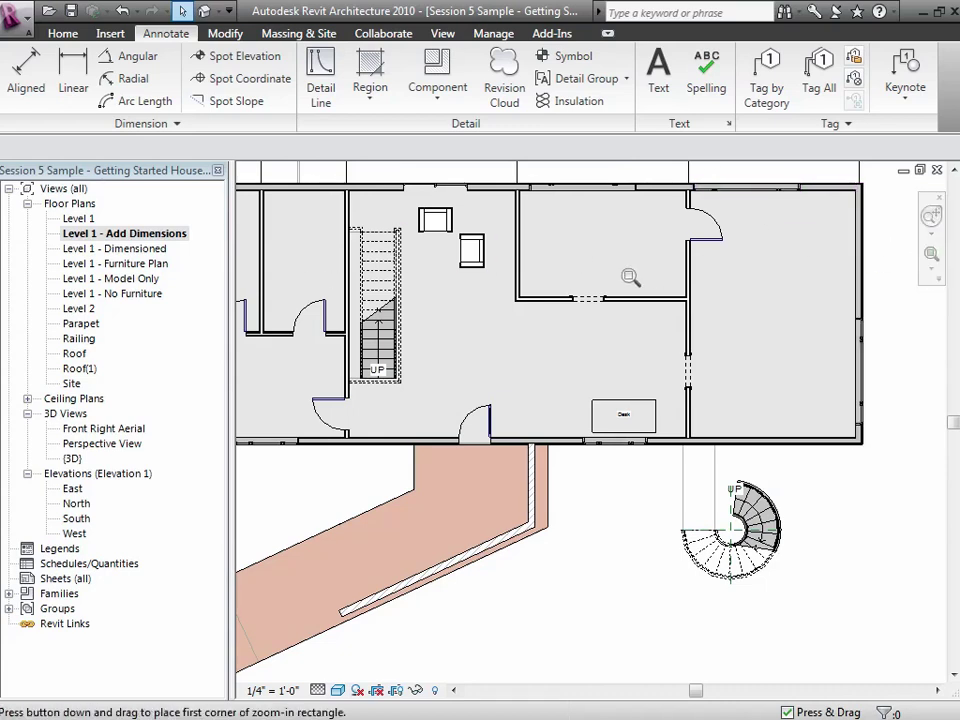
{"action": "left_click_drag", "start_coordinate": [486, 247], "coordinate": [688, 362]}
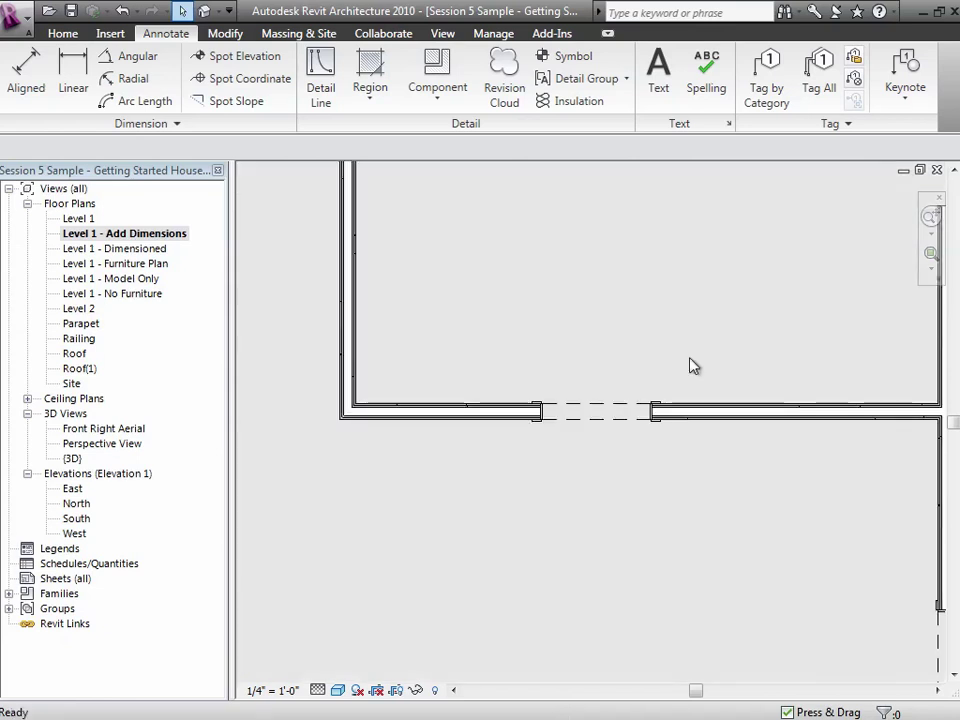
{"action": "left_click", "coordinate": [656, 90]}
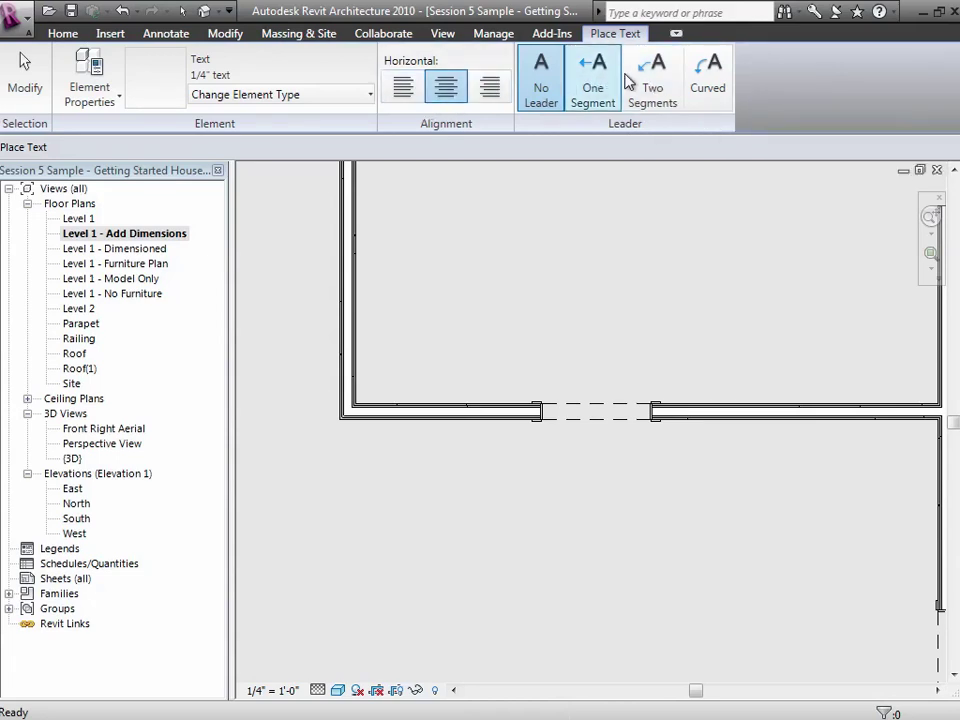
{"action": "left_click", "coordinate": [650, 83]}
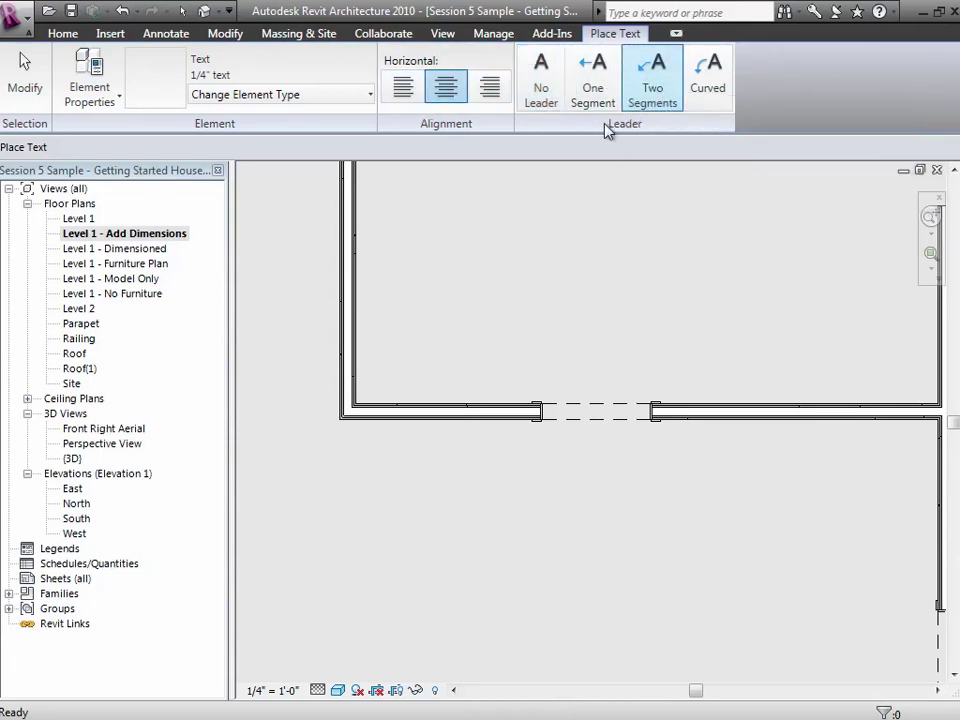
{"action": "left_click", "coordinate": [401, 92]}
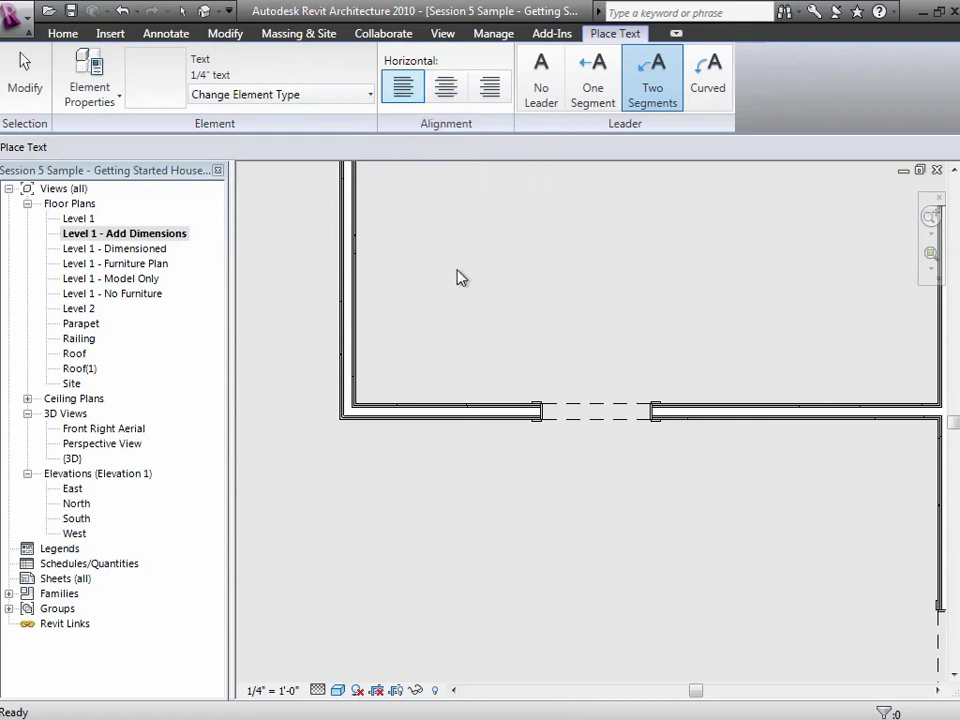
{"action": "left_click", "coordinate": [563, 442]}
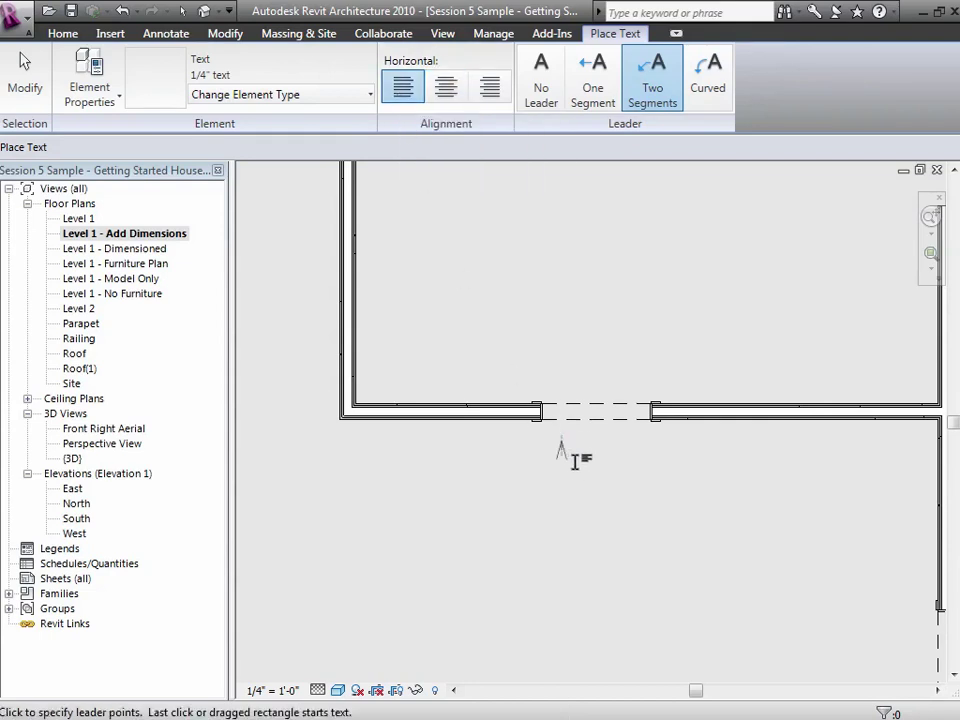
{"action": "left_click", "coordinate": [608, 548]}
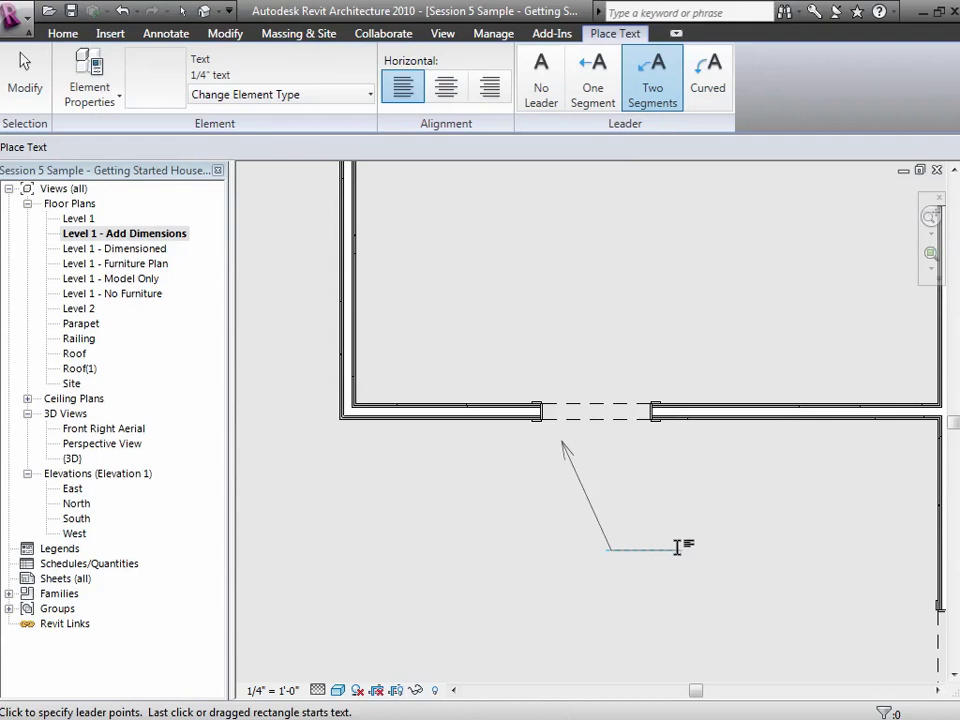
{"action": "left_click", "coordinate": [677, 547]}
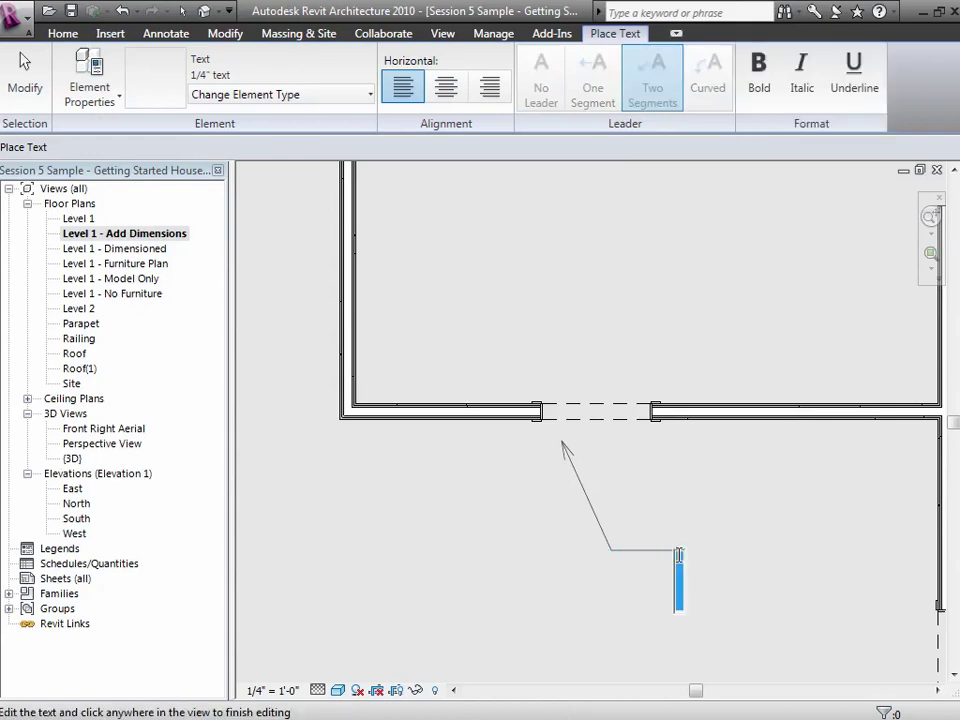
{"action": "type", "text": "Door to Ki"}
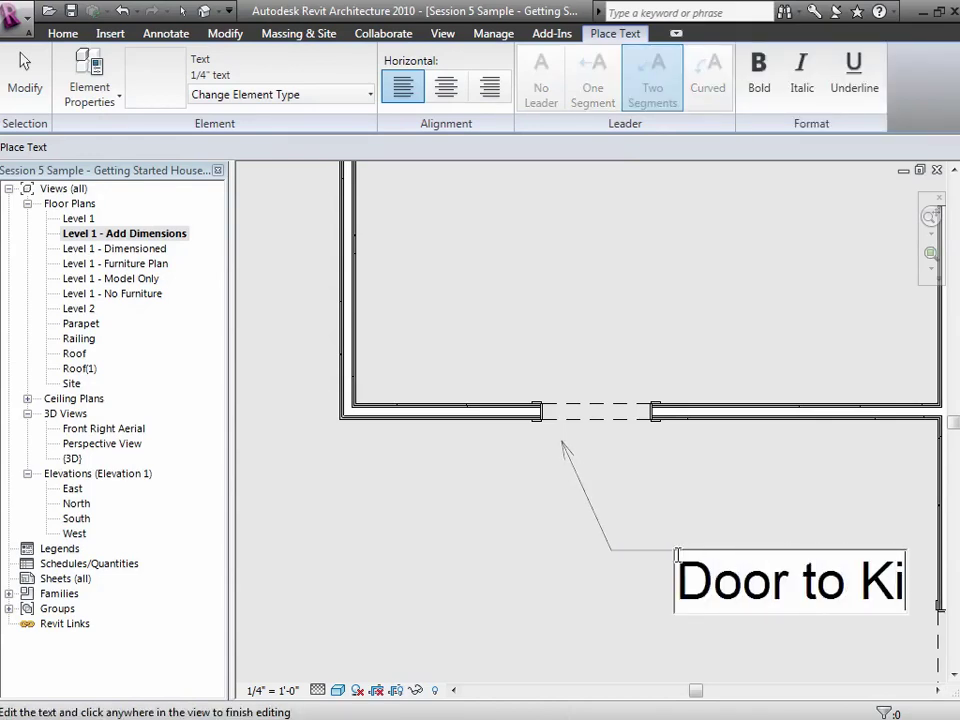
{"action": "type", "text": "tc"}
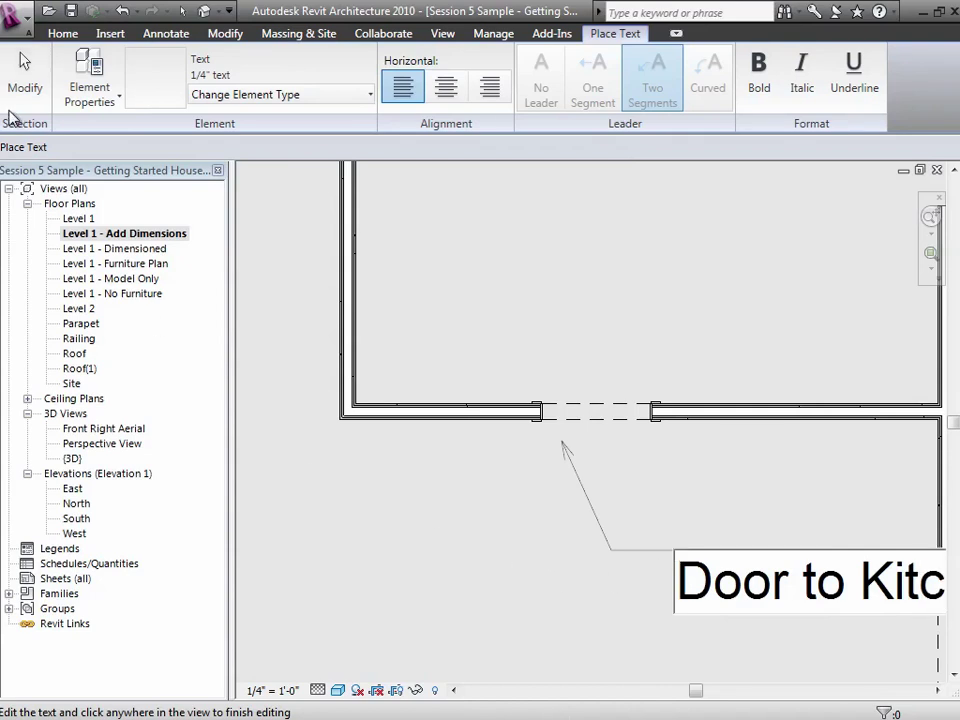
{"action": "left_click", "coordinate": [22, 75]}
Move the note's leader arrow up into the door opening
{"action": "left_click_drag", "start_coordinate": [703, 694], "coordinate": [719, 694]}
{"action": "left_click", "coordinate": [453, 450]}
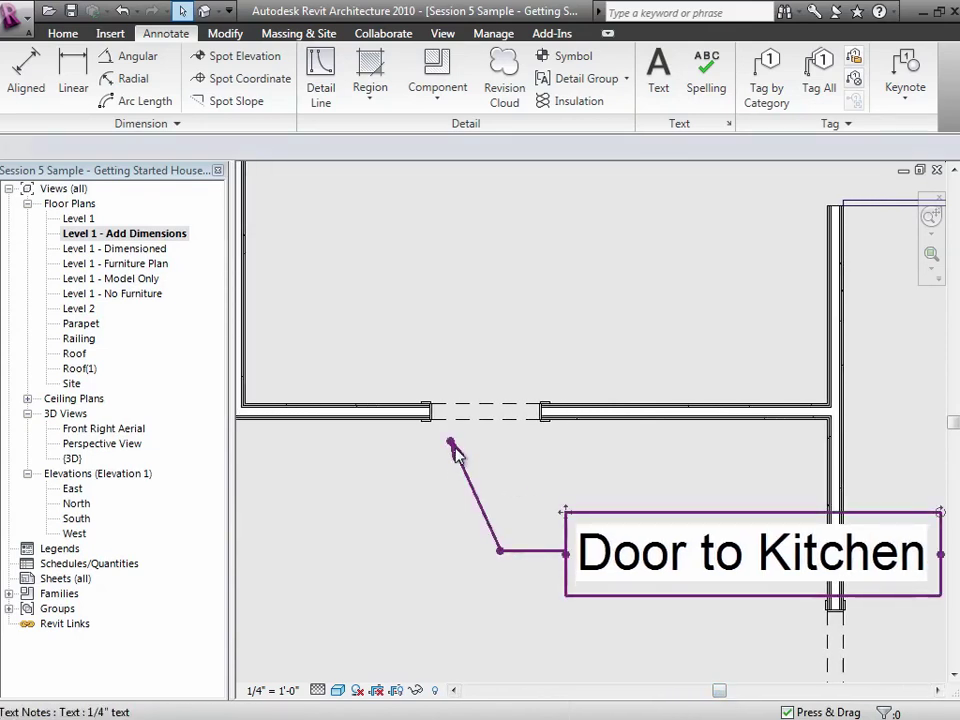
{"action": "left_click", "coordinate": [452, 448]}
{"action": "left_click_drag", "start_coordinate": [450, 446], "coordinate": [458, 415]}
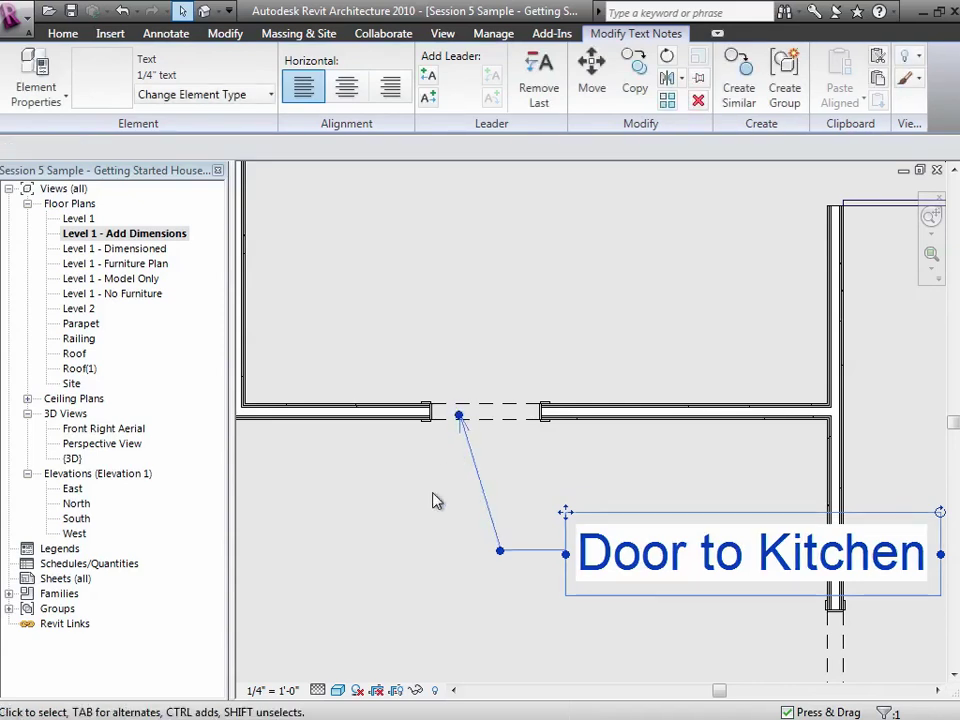
{"action": "left_click", "coordinate": [436, 500]}
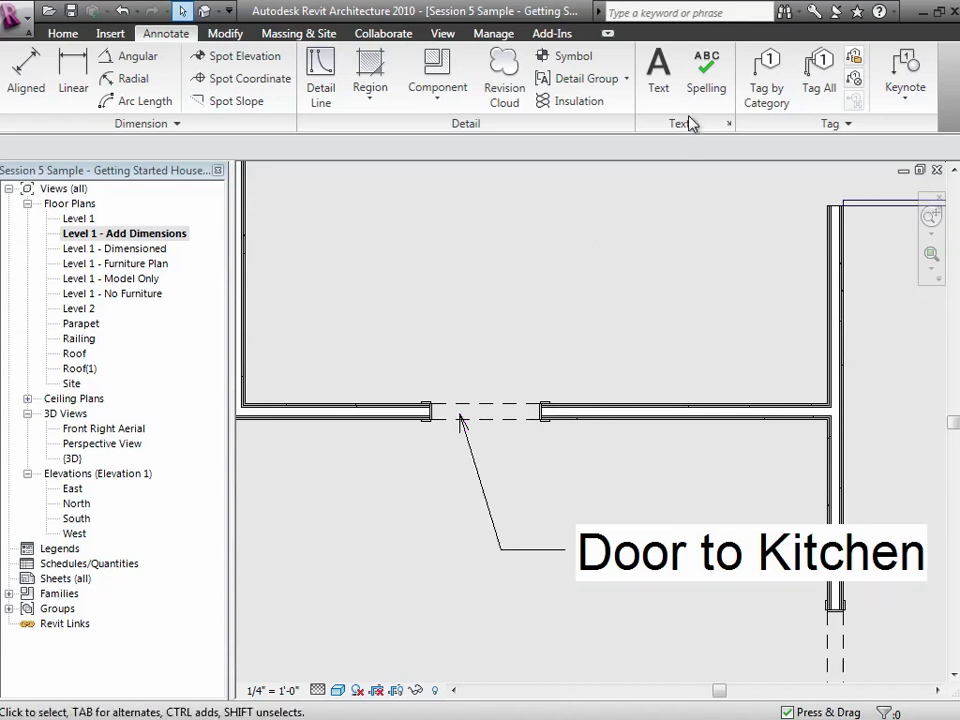
Dismiss the save reminder and open the 1/4" text type's properties
{"action": "left_click", "coordinate": [658, 72]}
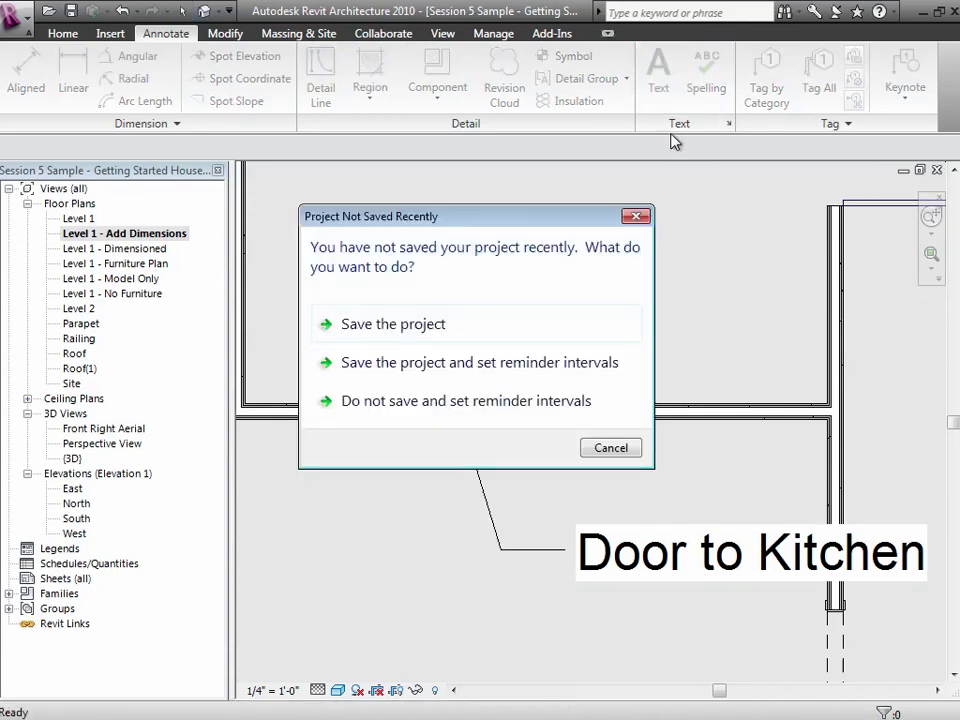
{"action": "left_click", "coordinate": [590, 447]}
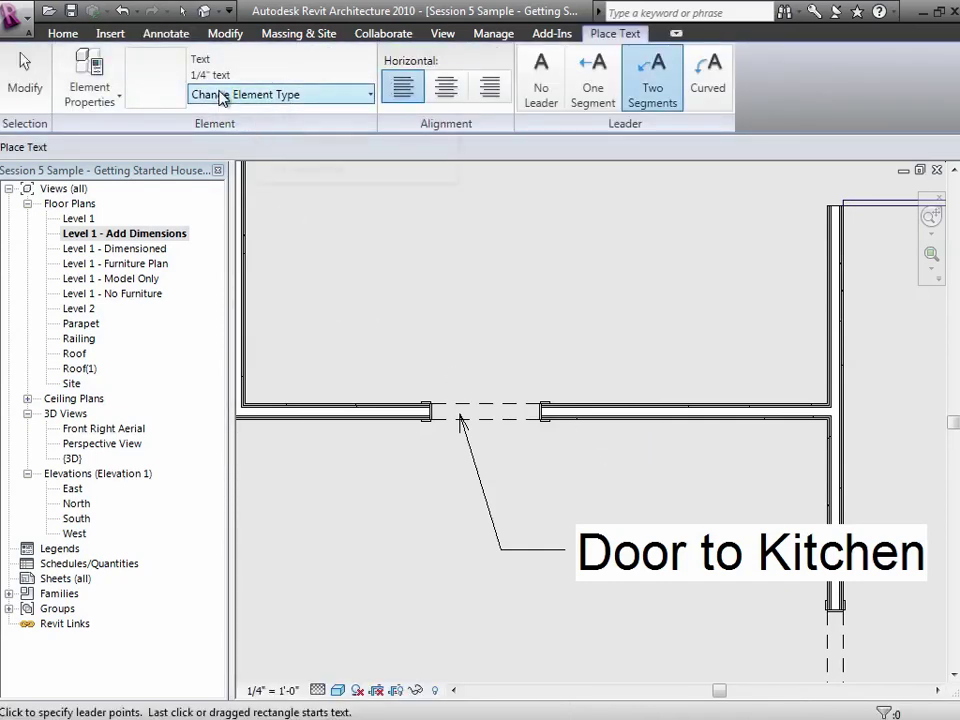
{"action": "left_click", "coordinate": [222, 97]}
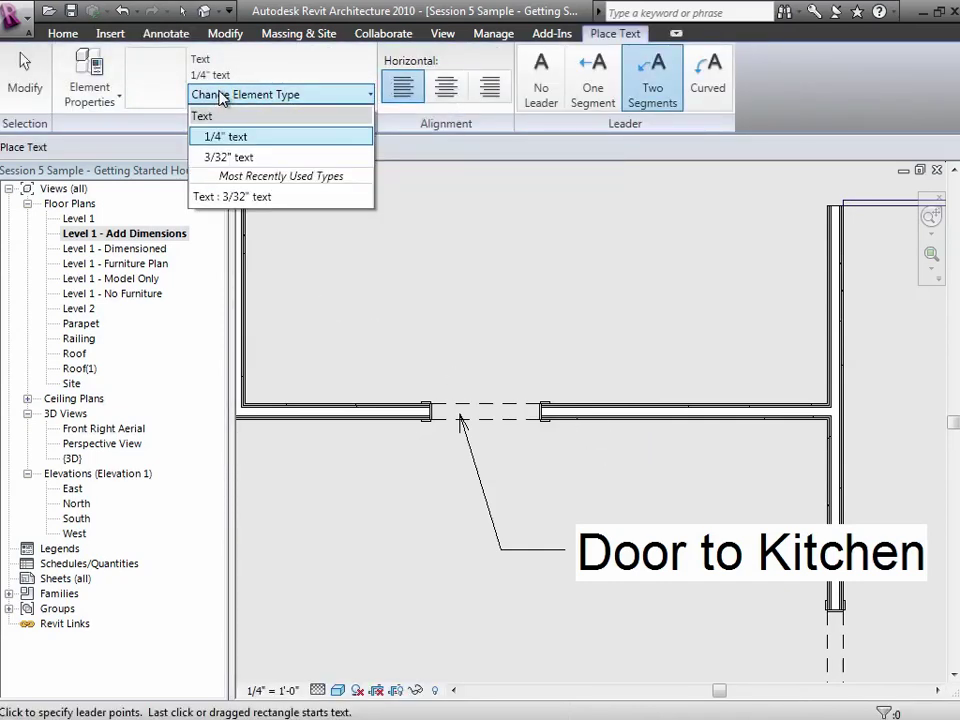
{"action": "left_click", "coordinate": [225, 136]}
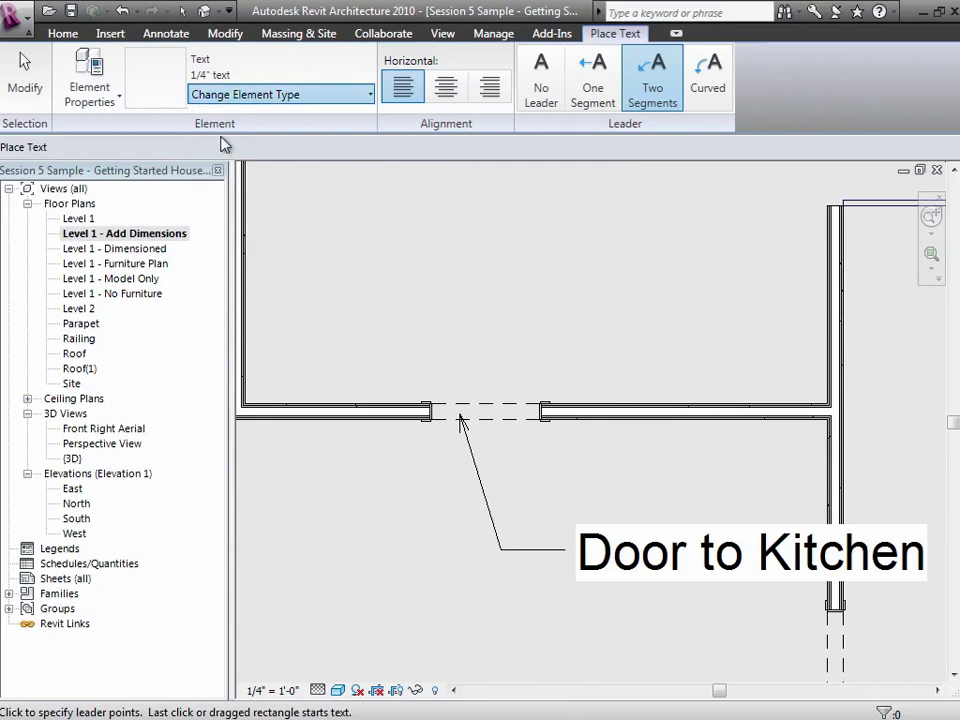
{"action": "left_click", "coordinate": [117, 105]}
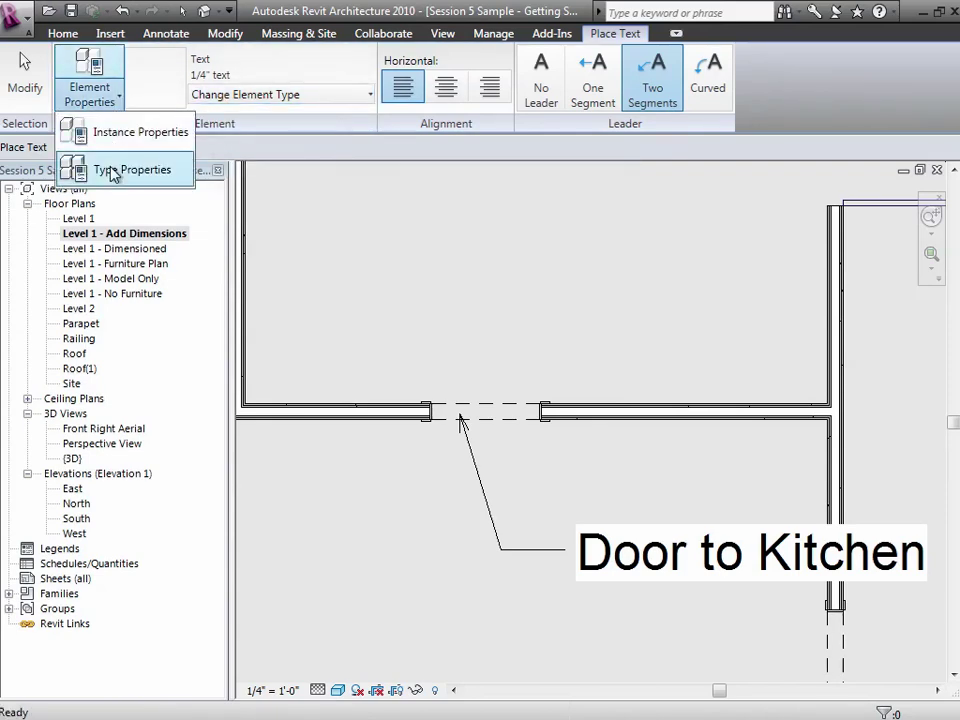
{"action": "left_click", "coordinate": [115, 171]}
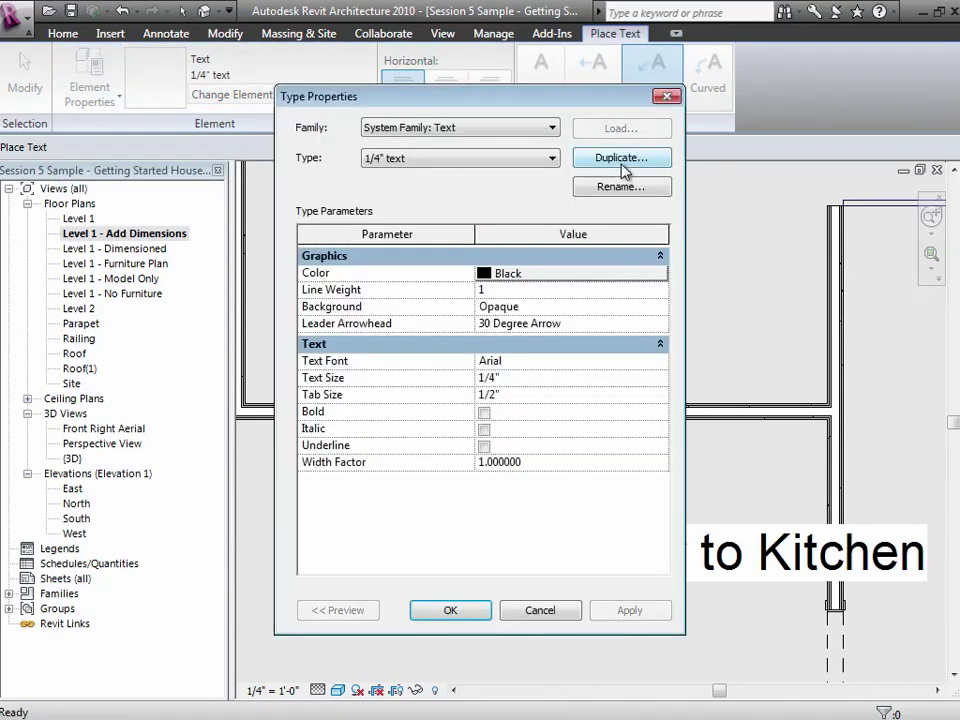
Duplicate it as a new '1/4" text red' type with red text colour
{"action": "left_click", "coordinate": [621, 158]}
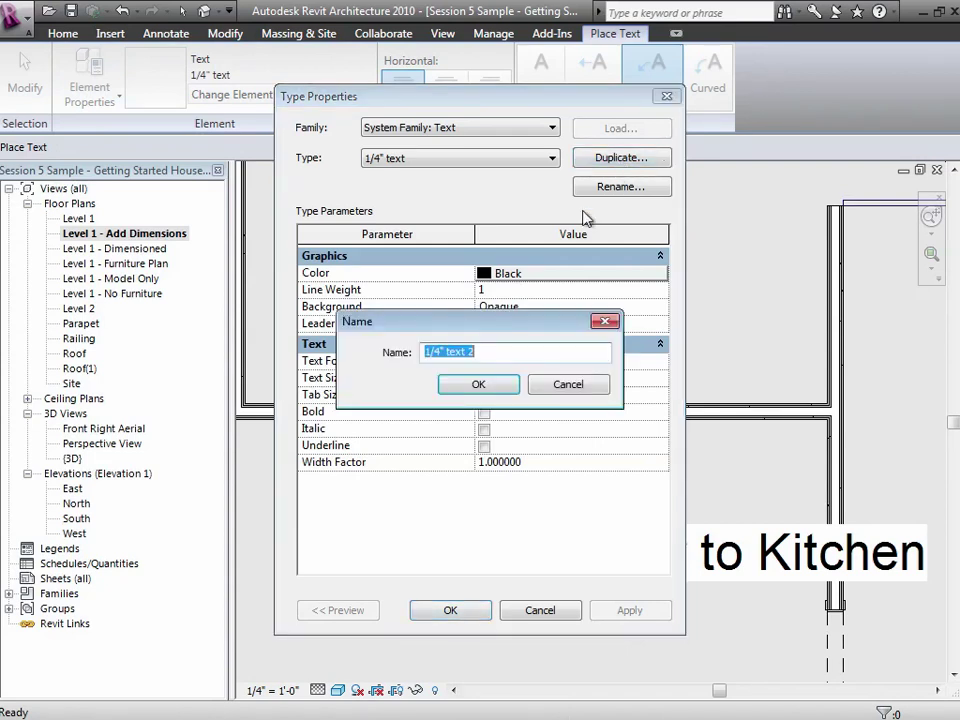
{"action": "left_click", "coordinate": [485, 351]}
{"action": "key", "text": "BackSpace"}
{"action": "type", "text": "2"}
{"action": "key", "text": "BackSpace"}
{"action": "type", "text": "red"}
{"action": "left_click", "coordinate": [476, 385]}
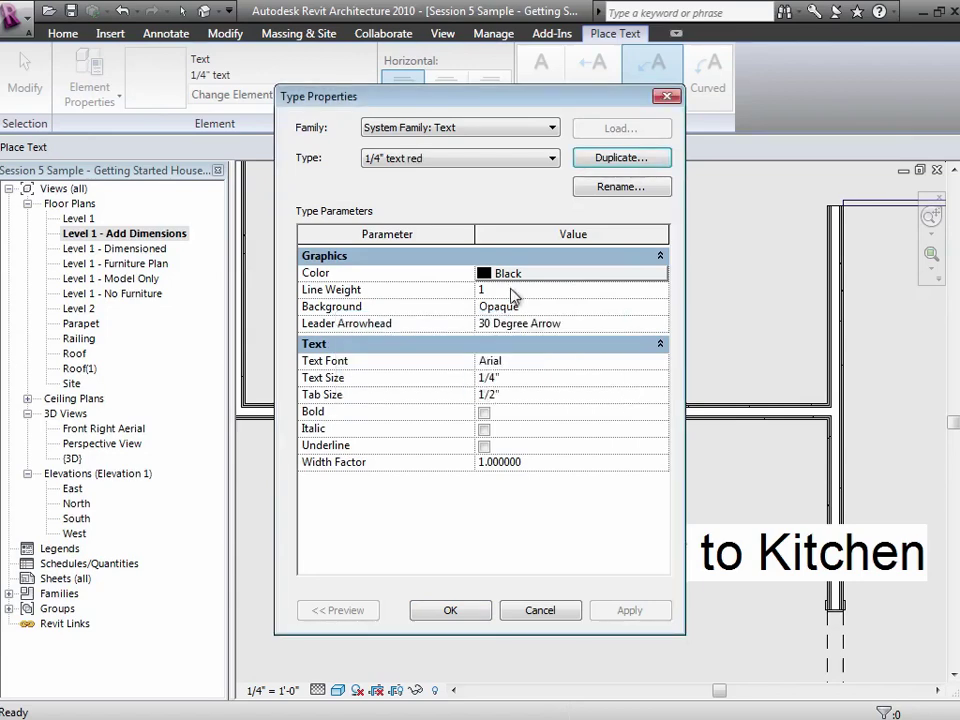
{"action": "left_click", "coordinate": [520, 277]}
{"action": "left_click", "coordinate": [309, 380]}
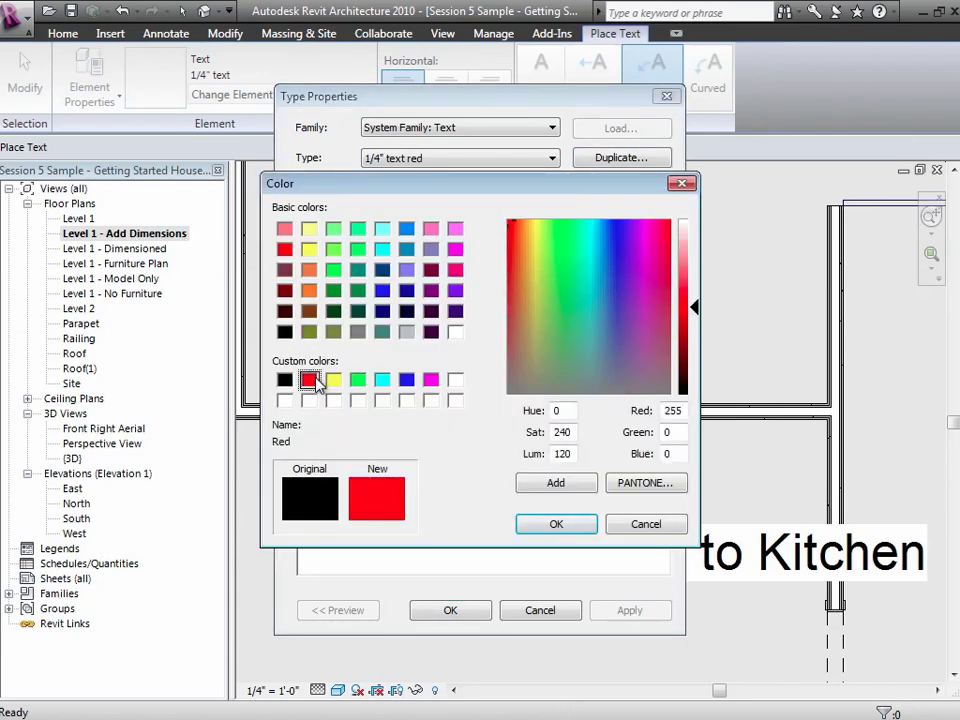
{"action": "left_click", "coordinate": [583, 525]}
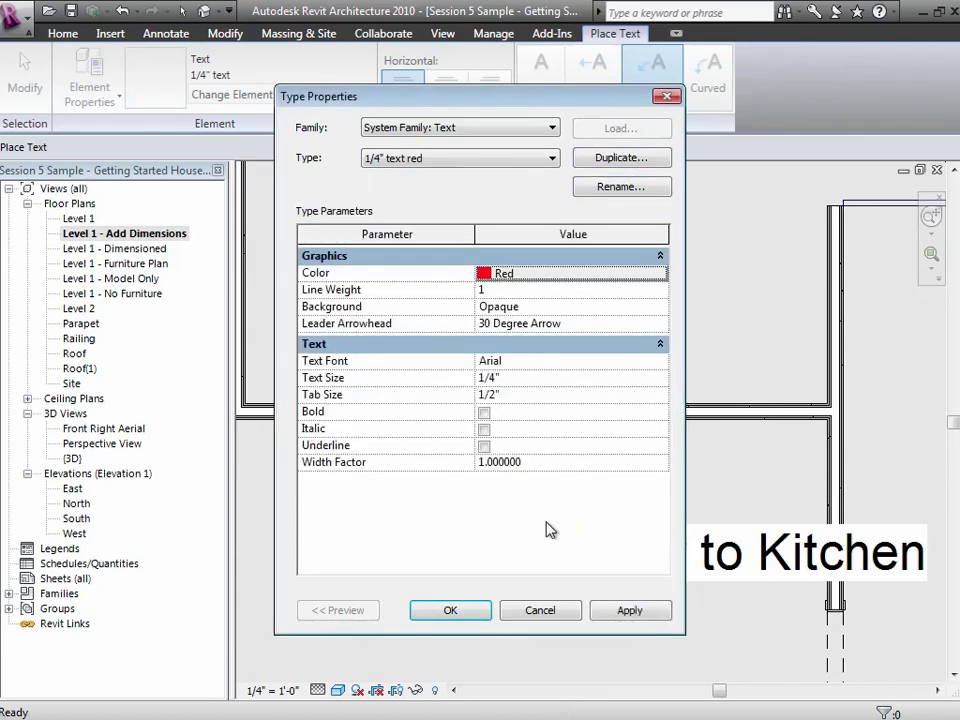
{"action": "left_click", "coordinate": [450, 611]}
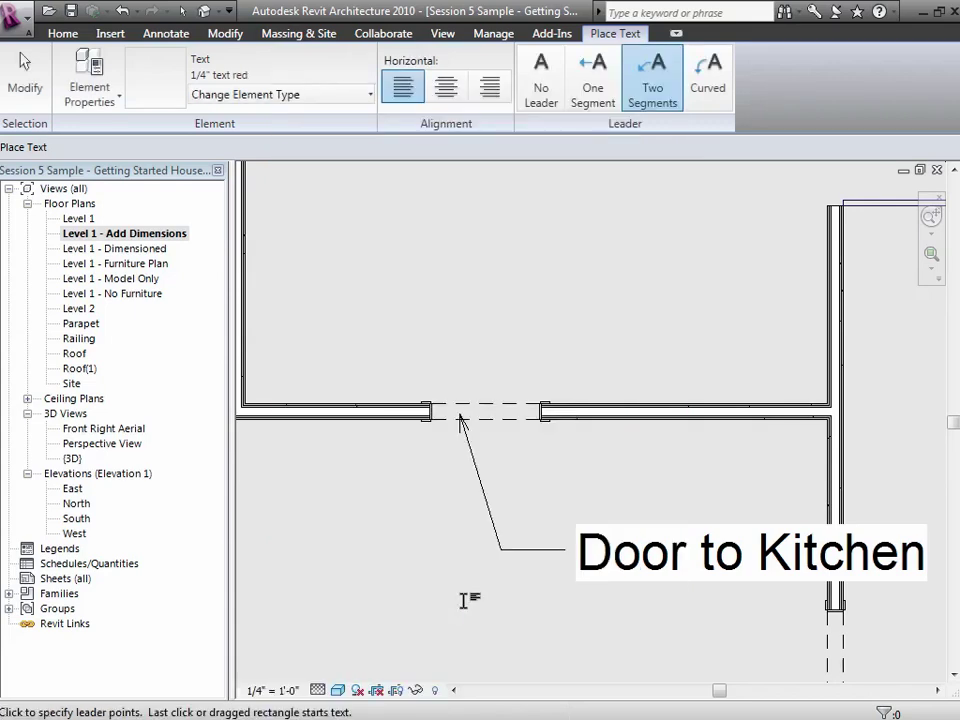
Apply the 1/4" text red type to the Door to Kitchen note
{"action": "left_click", "coordinate": [33, 86]}
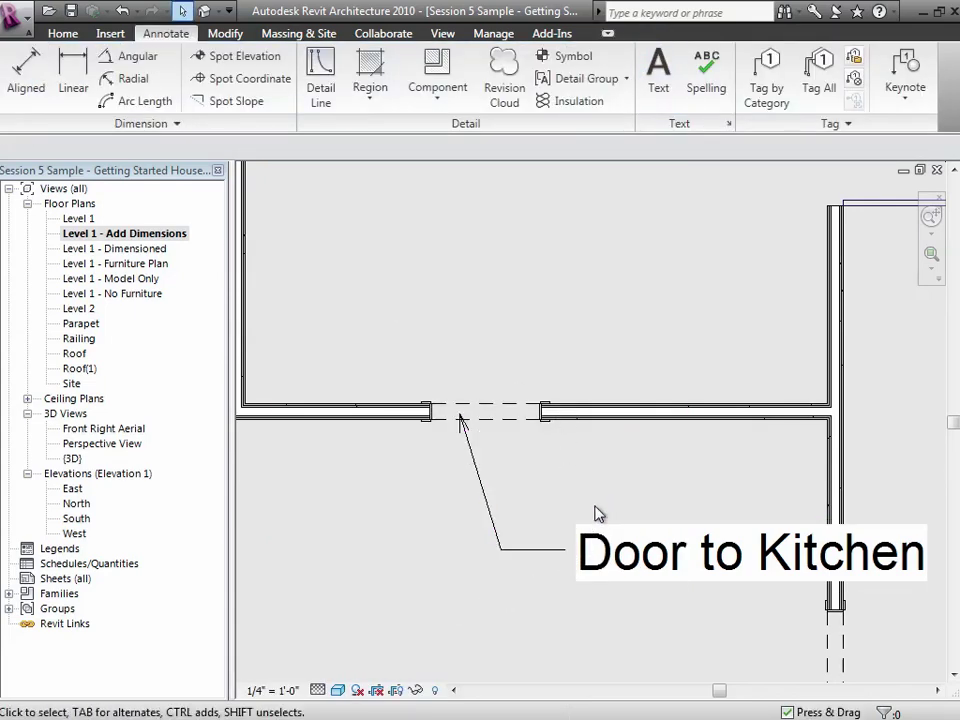
{"action": "left_click", "coordinate": [608, 537]}
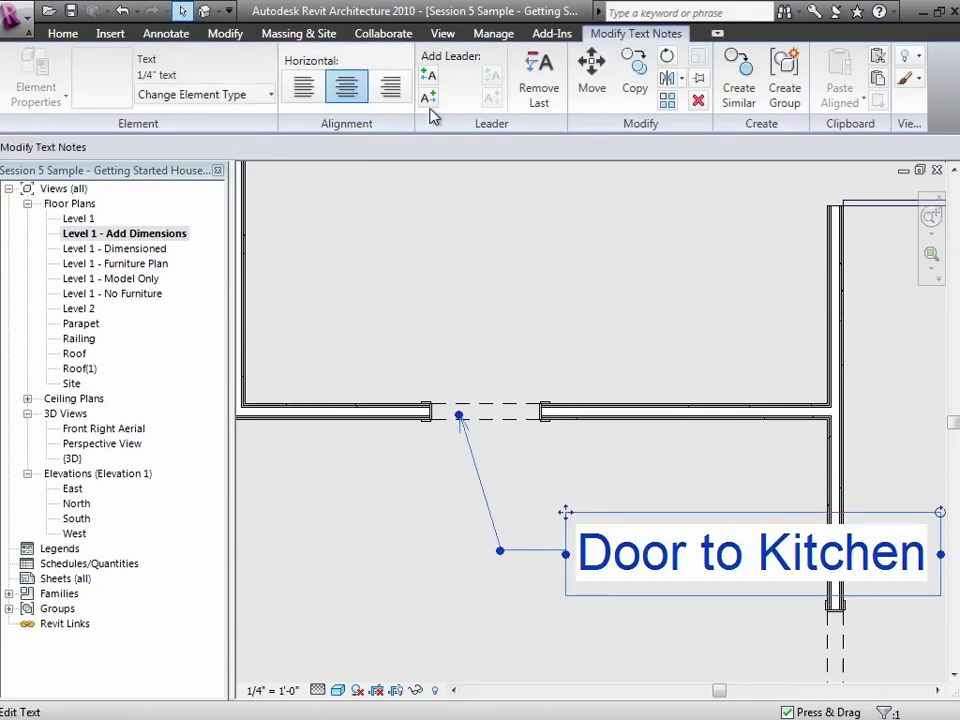
{"action": "left_click", "coordinate": [199, 95]}
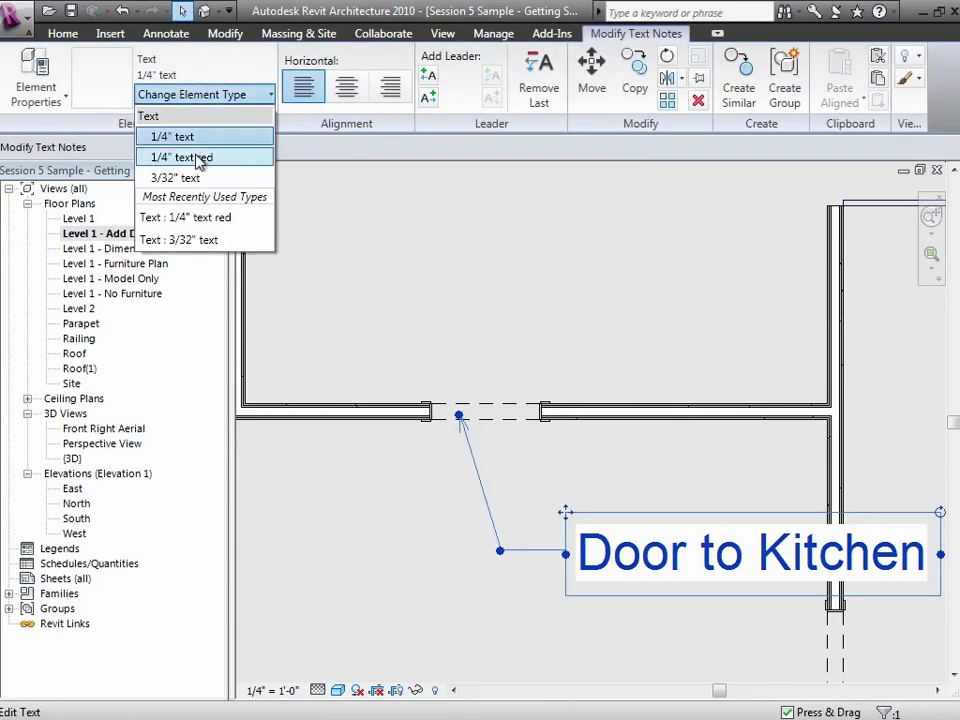
{"action": "left_click", "coordinate": [199, 160]}
{"action": "left_click", "coordinate": [345, 489]}
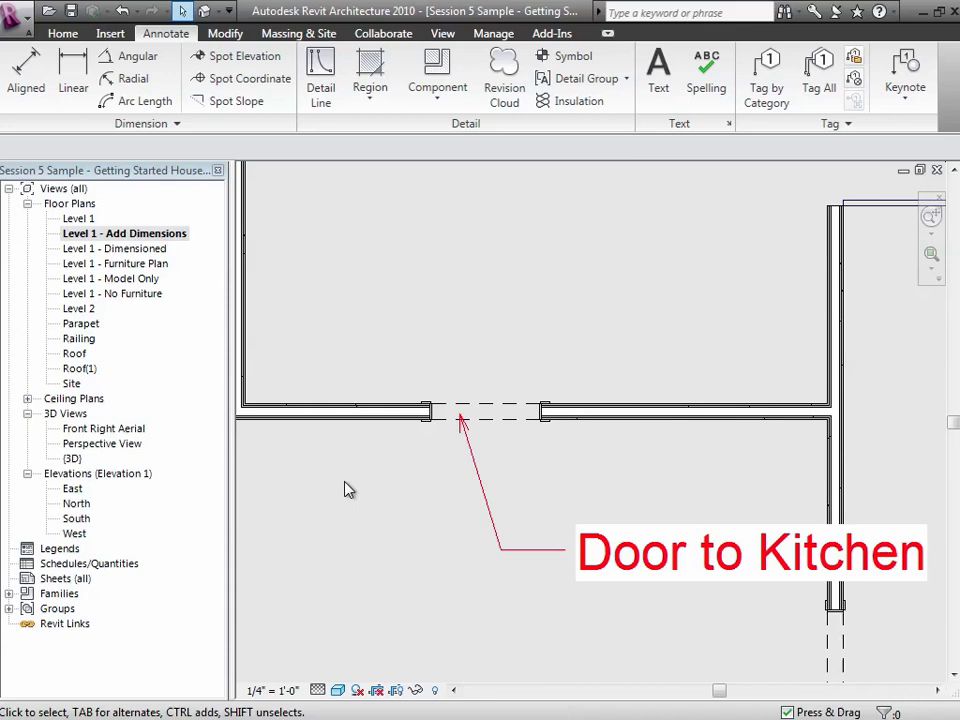
{"action": "key", "text": "ctrl+Right"}
{"action": "key", "text": "ctrl+Right"}
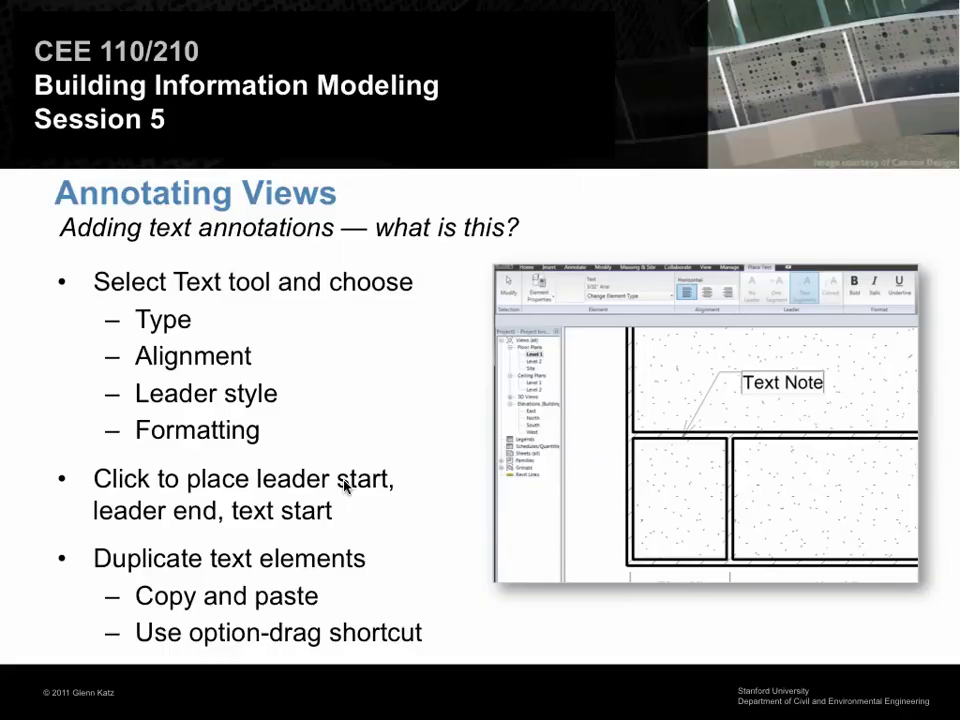
Advance two slides to the one introducing tags
{"action": "key", "text": "Right"}
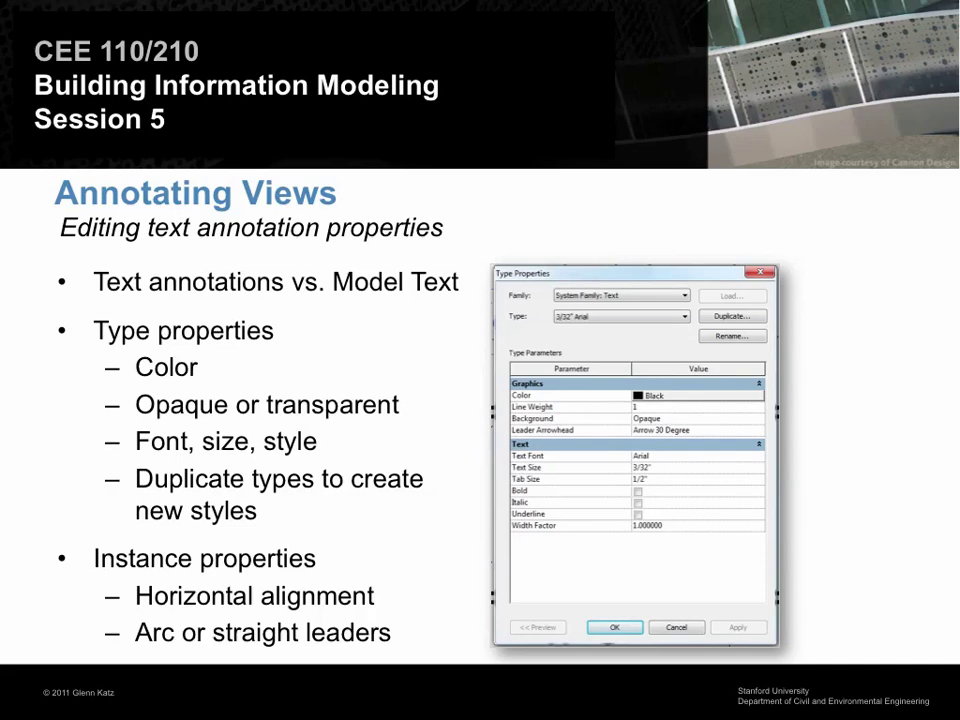
{"action": "key", "text": "Right"}
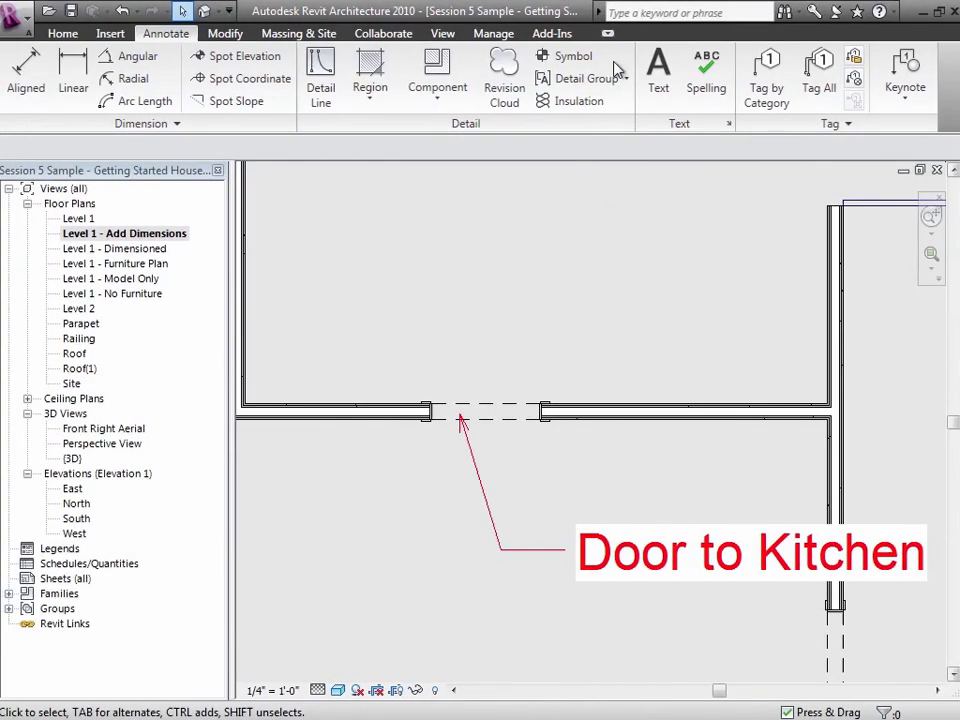
Zoom out with ZO to show the whole room, then start Tag by Category
{"action": "key", "text": "z"}
{"action": "key", "text": "o"}
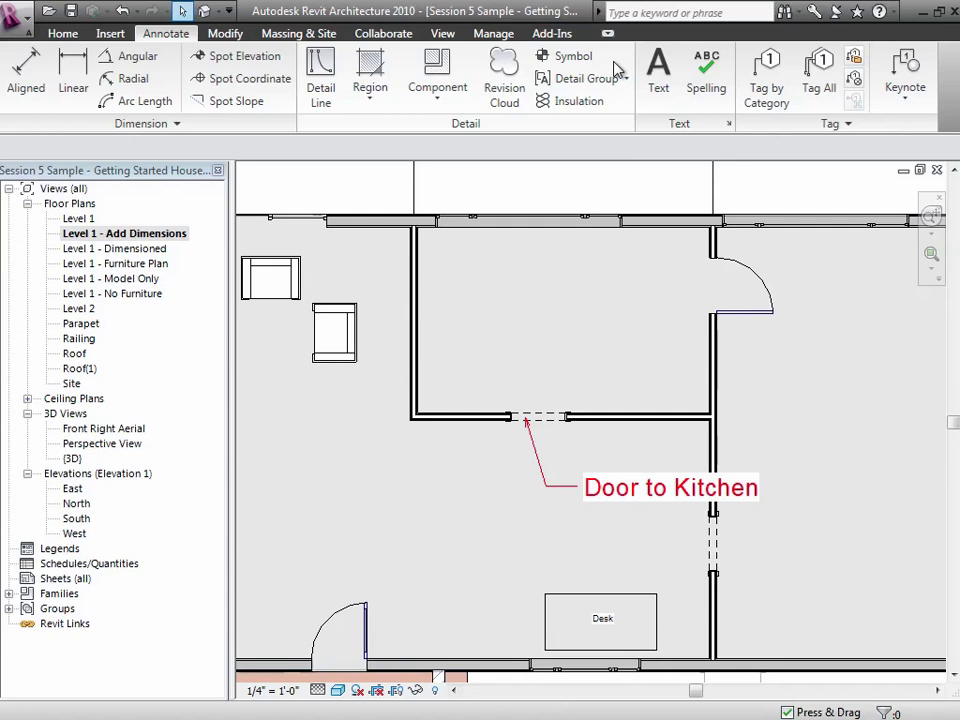
{"action": "left_click", "coordinate": [776, 87]}
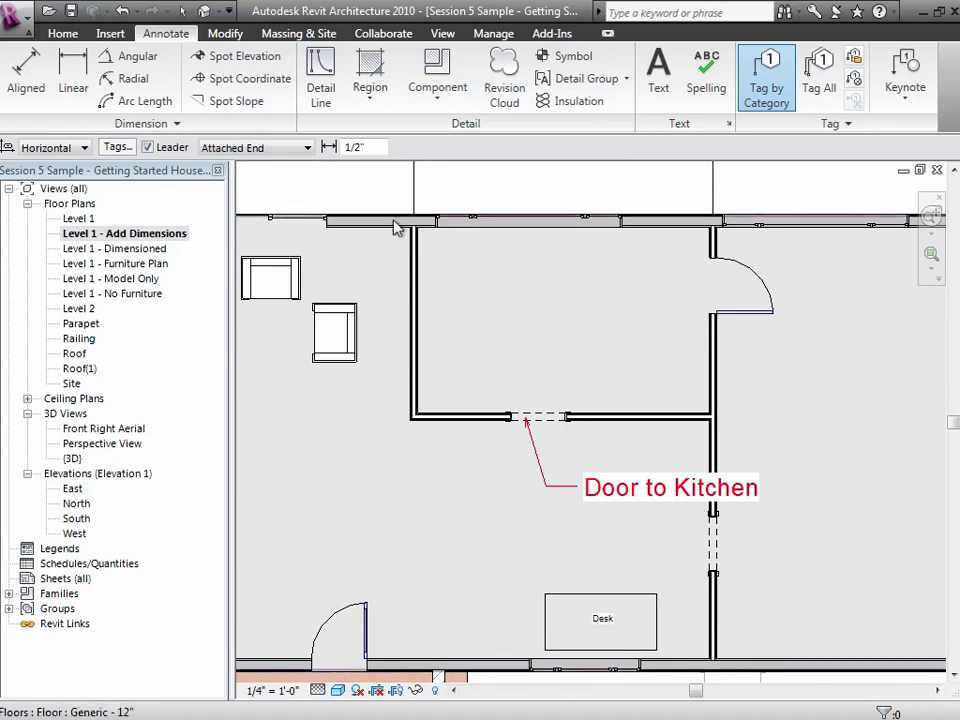
Tag doors 5 and 9 without leaders, then the top-left sliding door 7 with a leader
{"action": "left_click", "coordinate": [147, 147]}
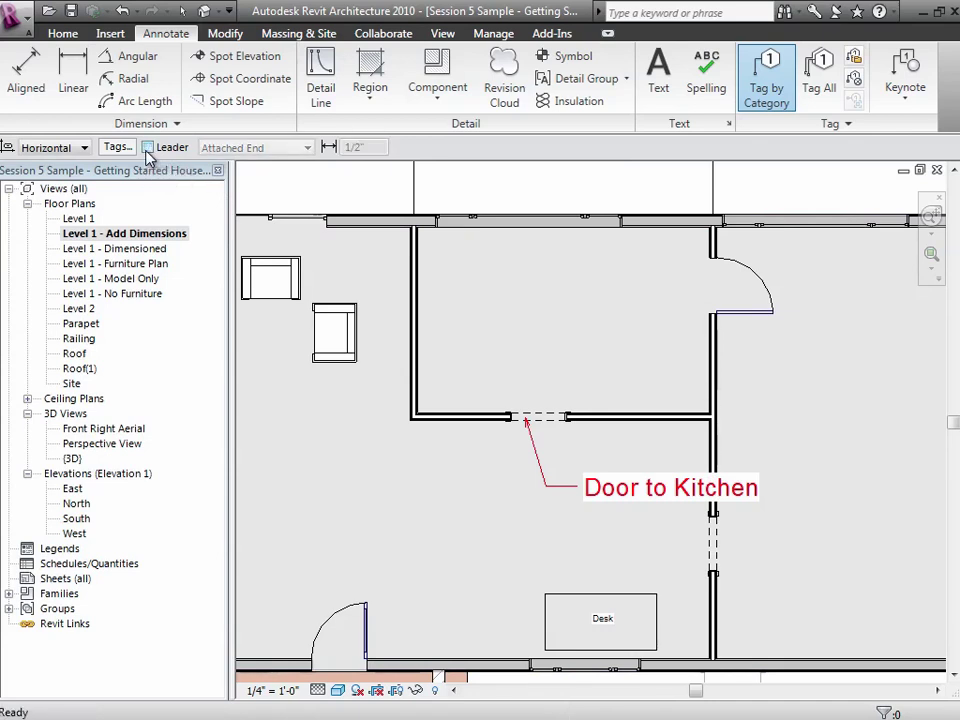
{"action": "left_click", "coordinate": [736, 325]}
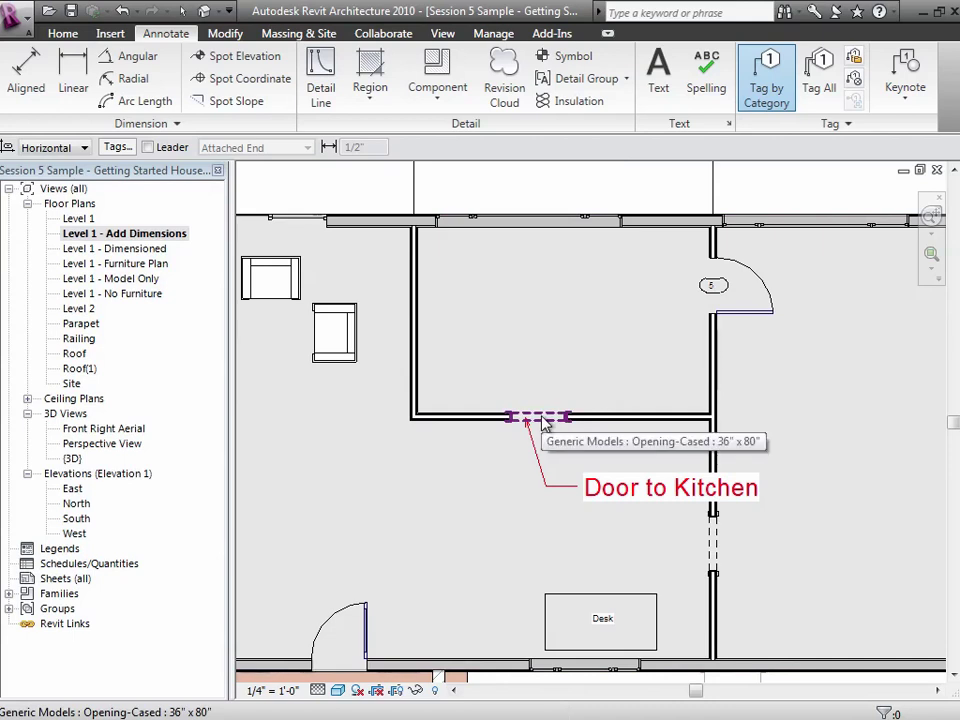
{"action": "left_click", "coordinate": [343, 645]}
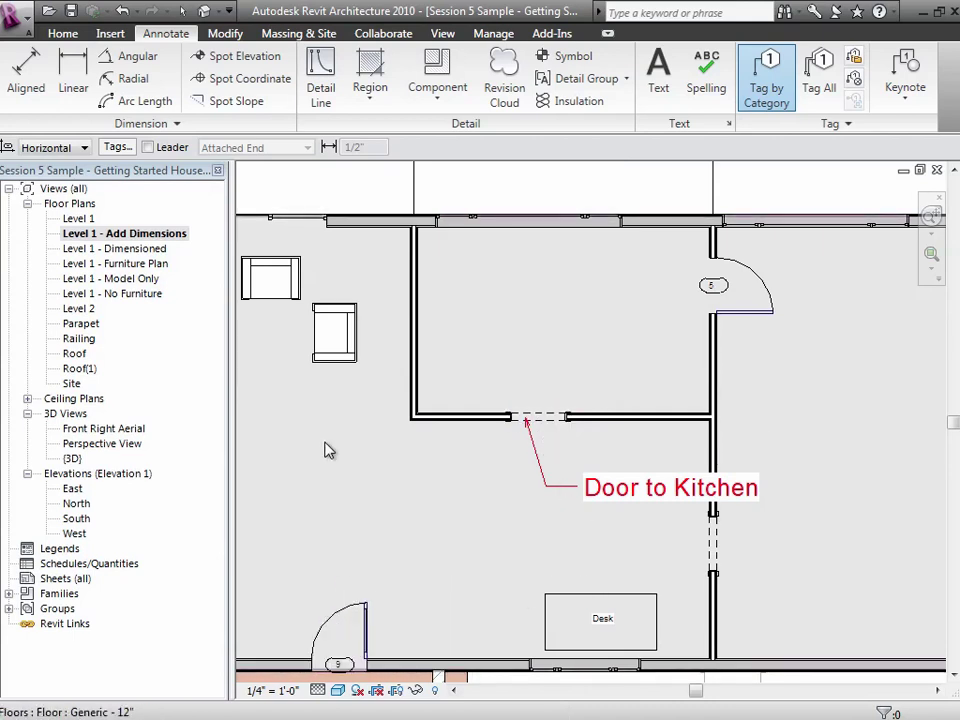
{"action": "left_click", "coordinate": [281, 226]}
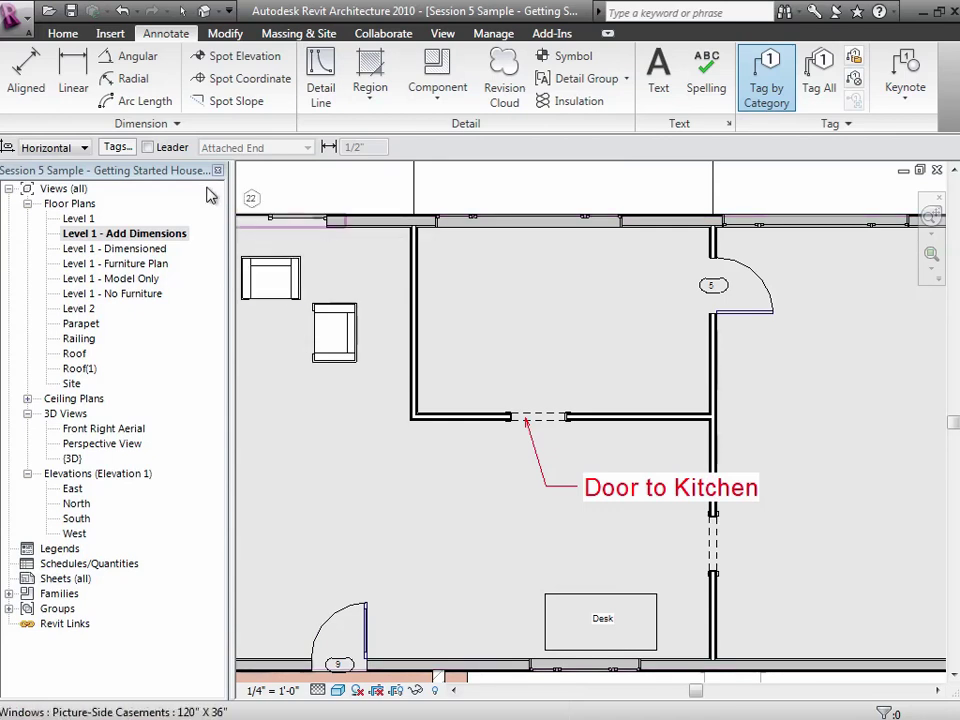
{"action": "left_click", "coordinate": [148, 147]}
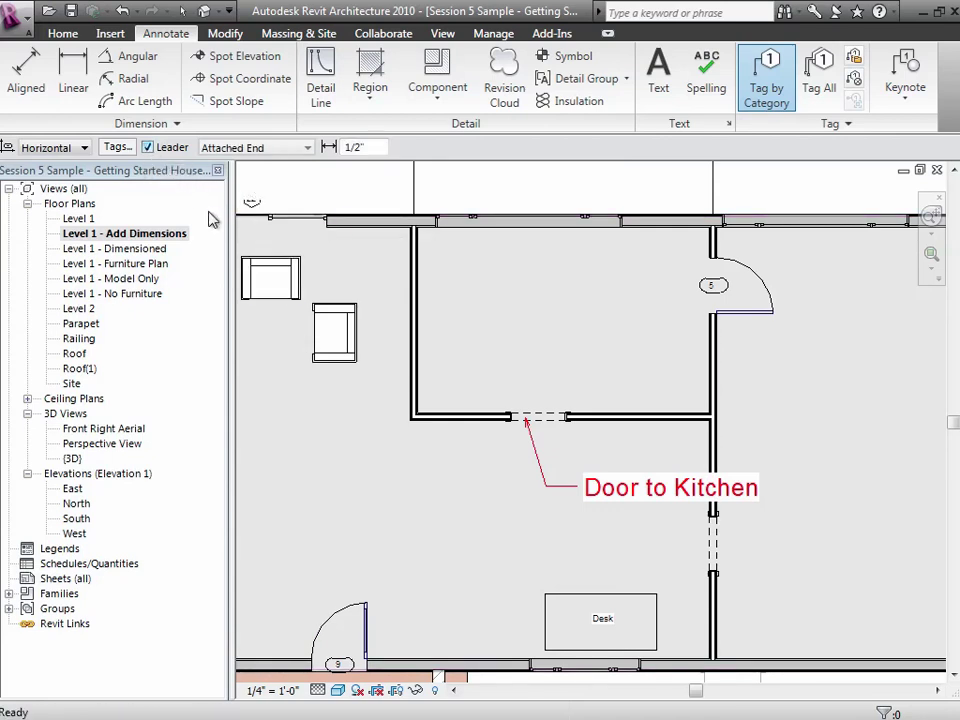
{"action": "left_click", "coordinate": [268, 230]}
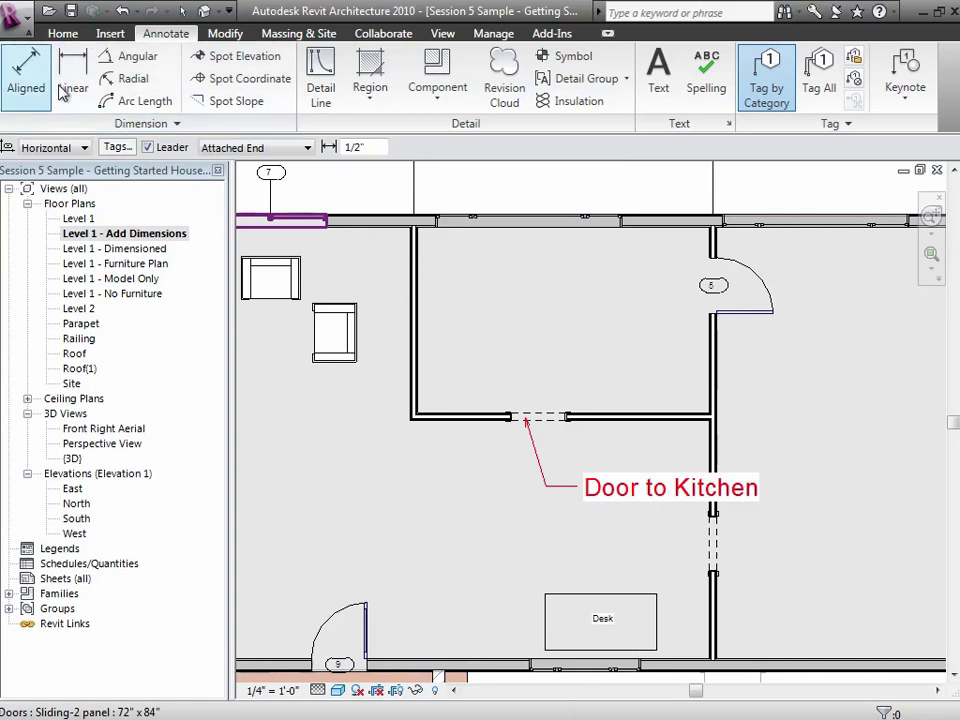
{"action": "key", "text": "Escape"}
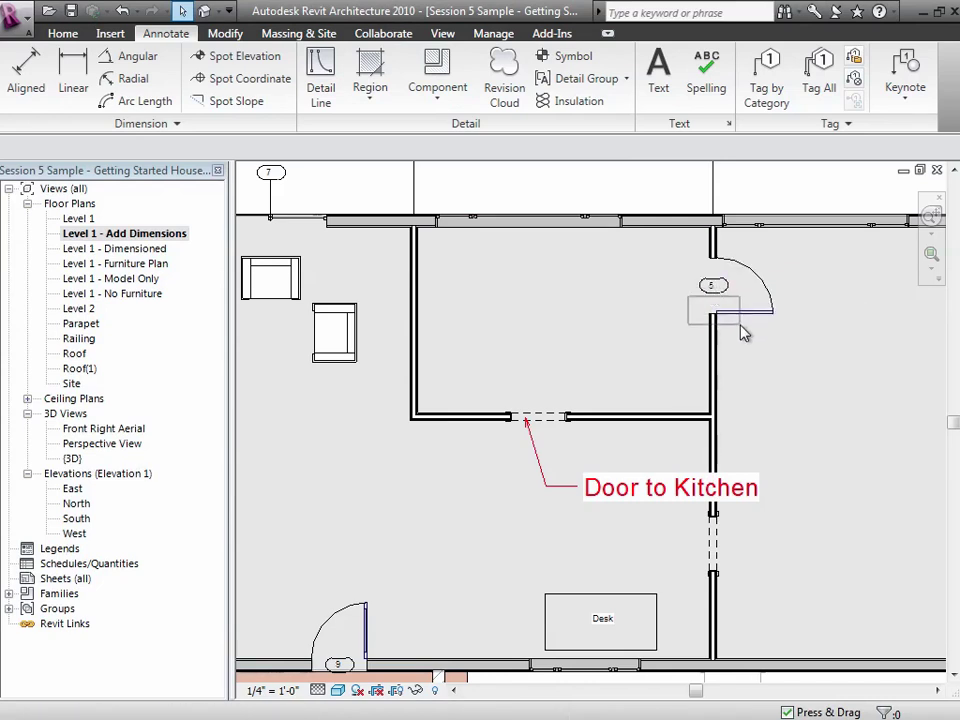
Set the right-wall door's Mark to 99 in its instance properties
{"action": "left_click", "coordinate": [766, 316]}
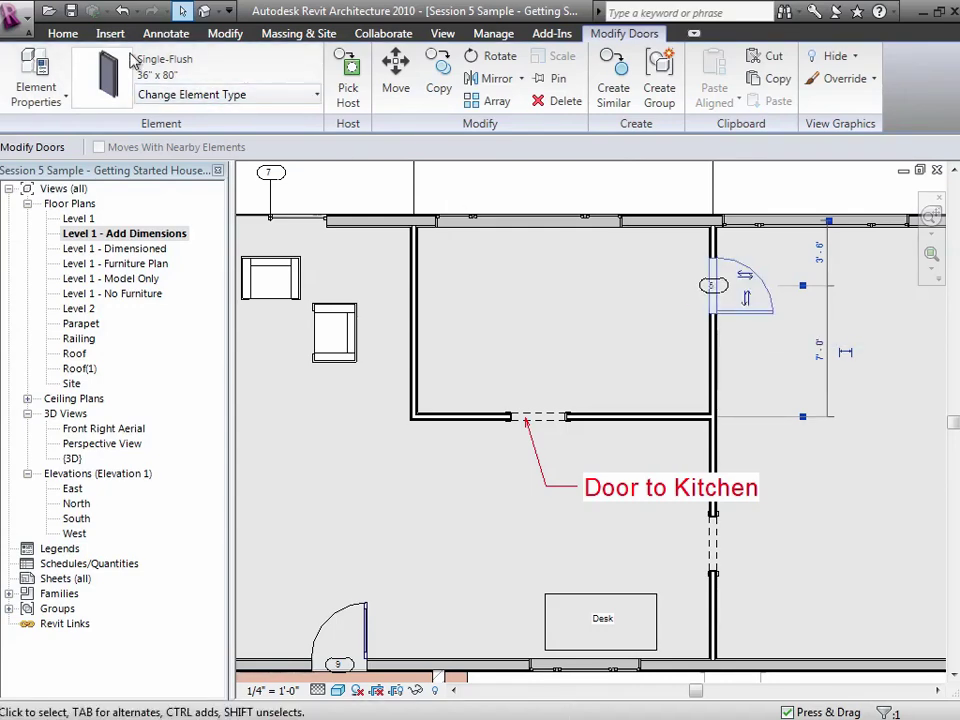
{"action": "left_click", "coordinate": [40, 97]}
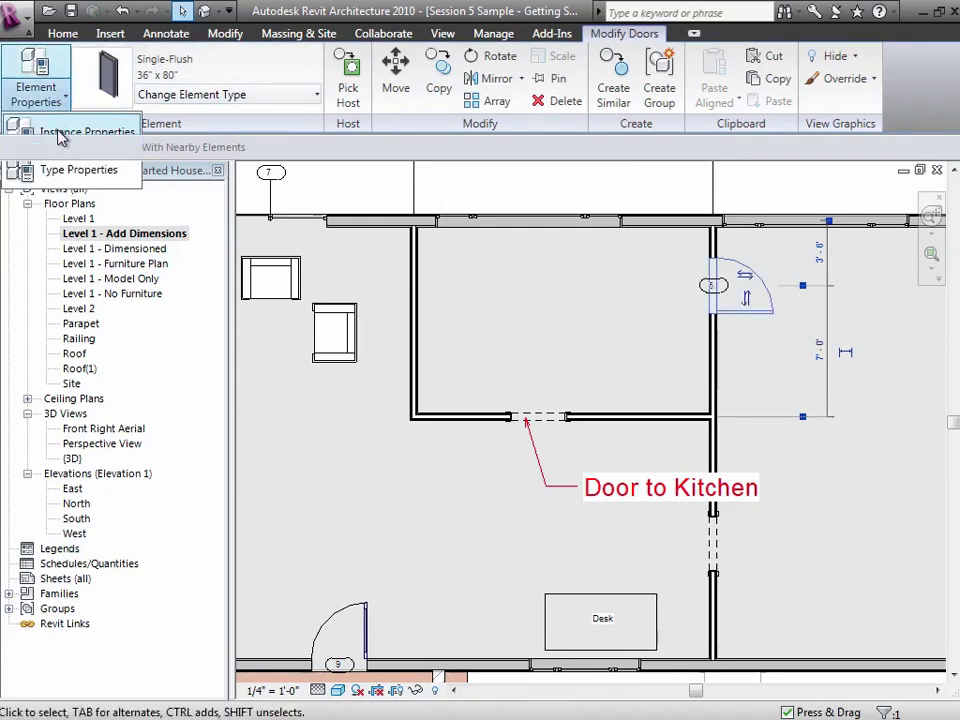
{"action": "left_click", "coordinate": [62, 130]}
{"action": "left_click", "coordinate": [513, 415]}
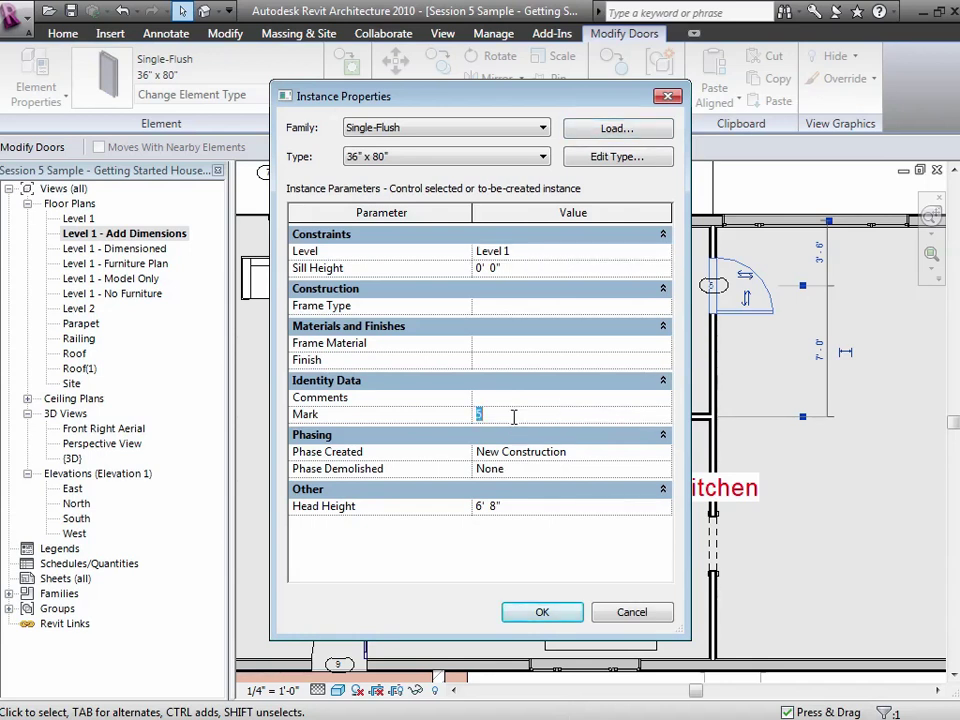
{"action": "type", "text": "99"}
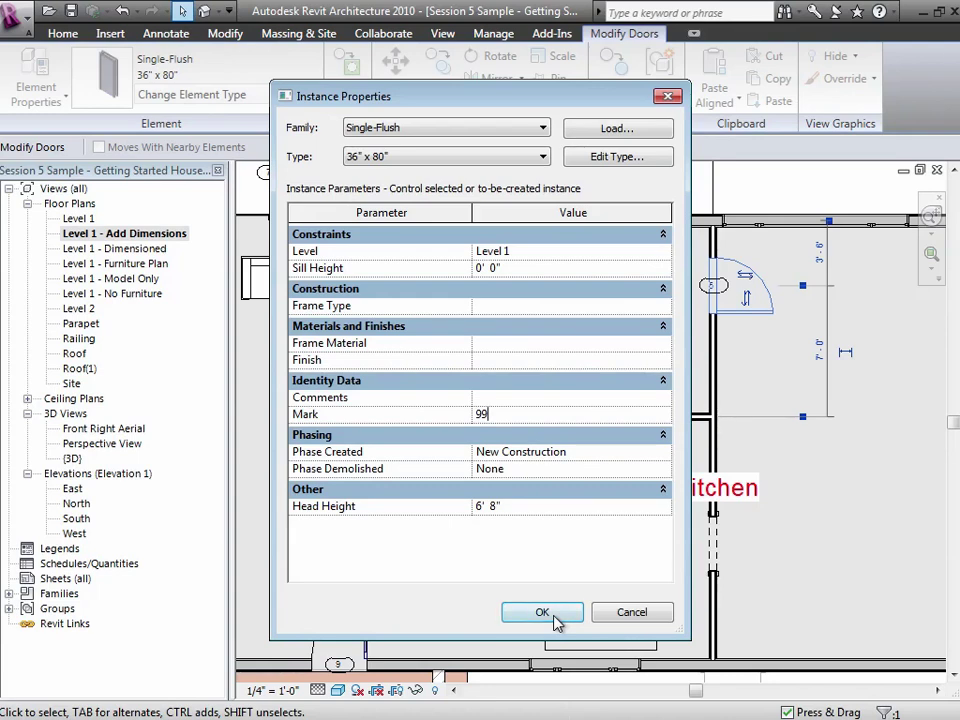
{"action": "left_click", "coordinate": [556, 613]}
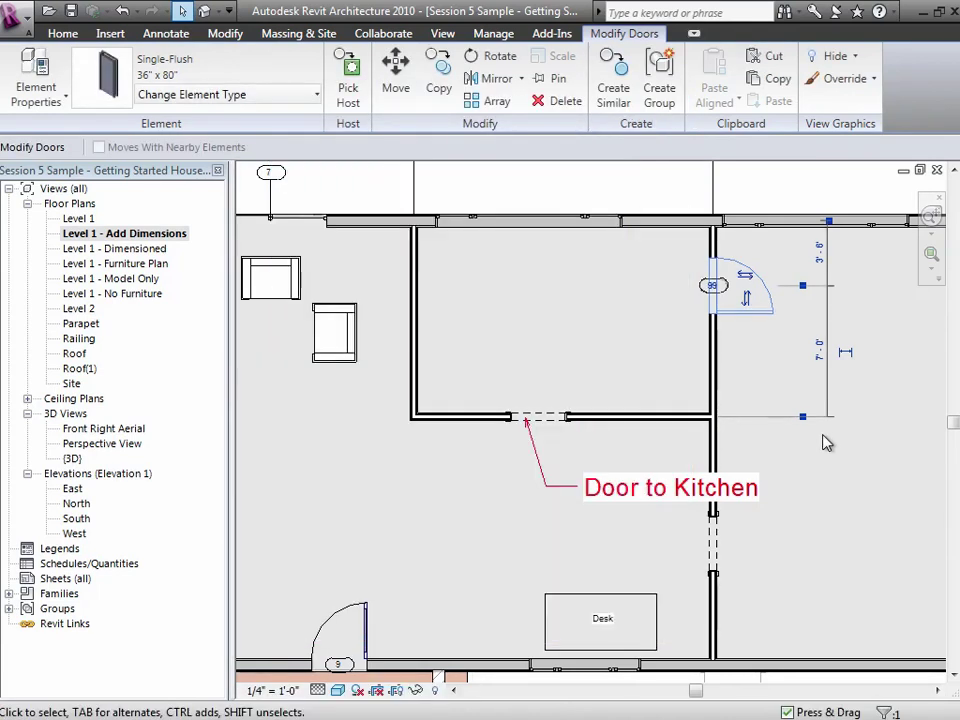
{"action": "left_click", "coordinate": [826, 443]}
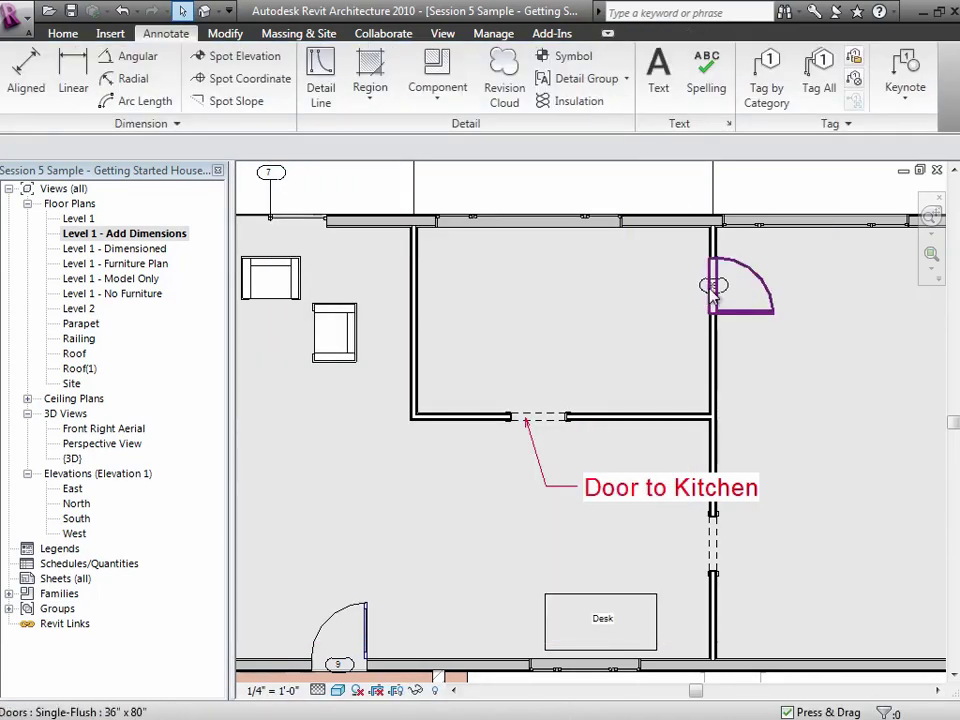
Edit the right-hand door's tag label to read 109, then deselect the door
{"action": "left_click", "coordinate": [720, 288]}
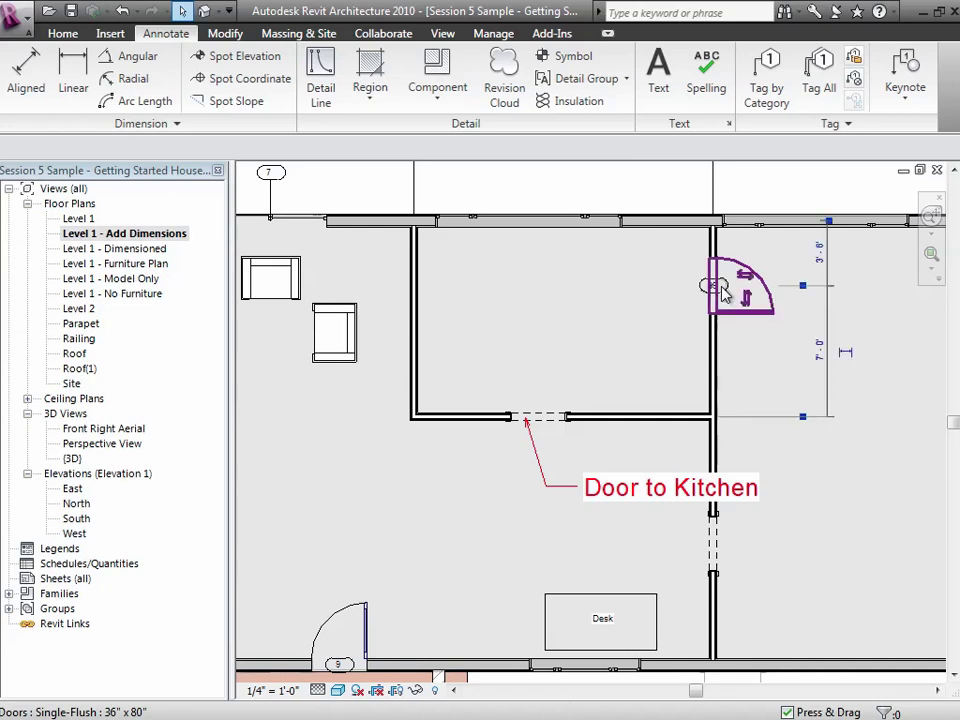
{"action": "left_click", "coordinate": [709, 287]}
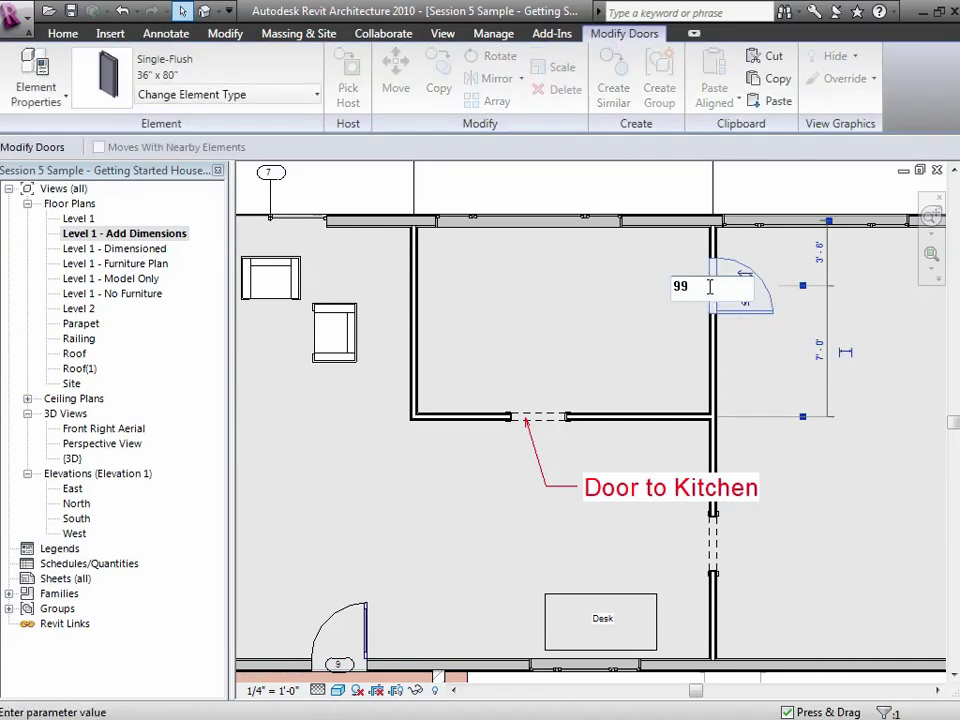
{"action": "type", "text": "109"}
{"action": "key", "text": "Return"}
{"action": "left_click", "coordinate": [632, 330]}
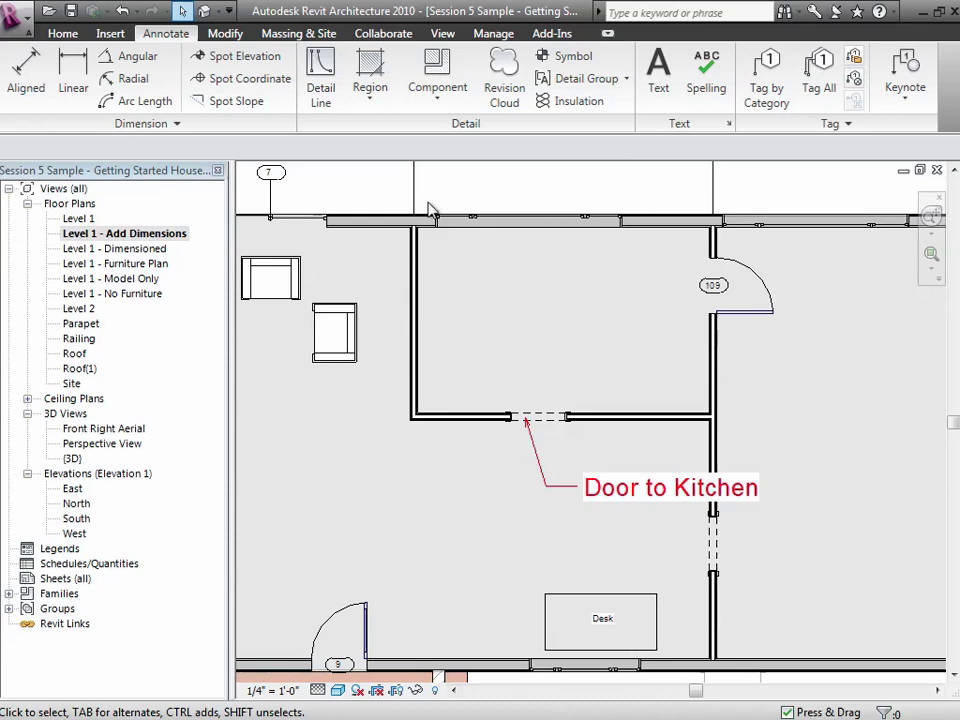
Start a new schedule/quantities view with Doors as the category
{"action": "left_click", "coordinate": [443, 34]}
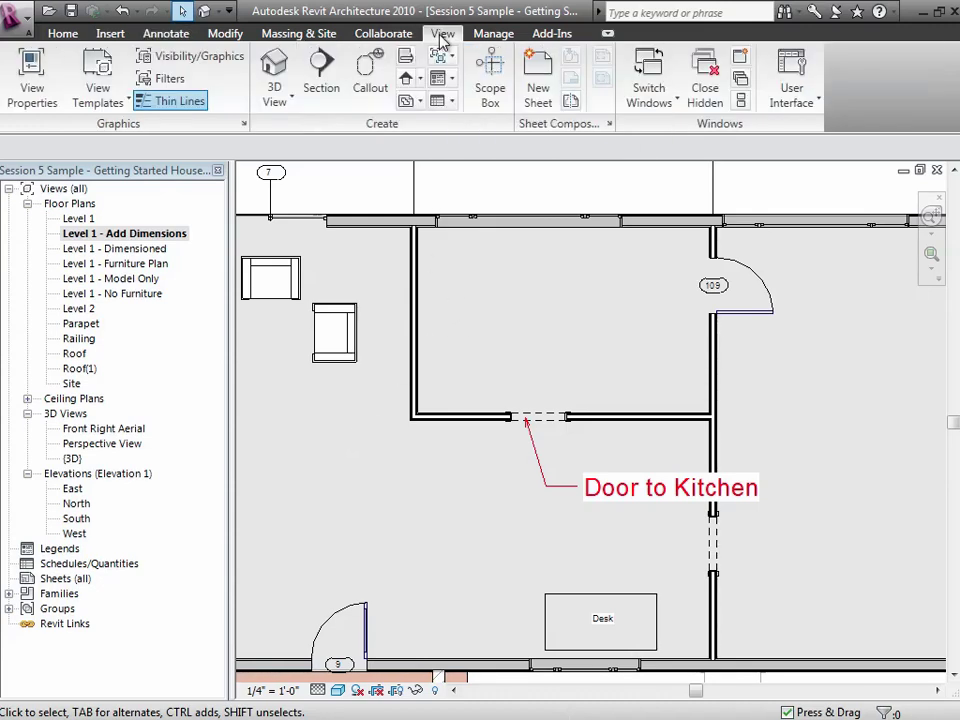
{"action": "left_click", "coordinate": [444, 104]}
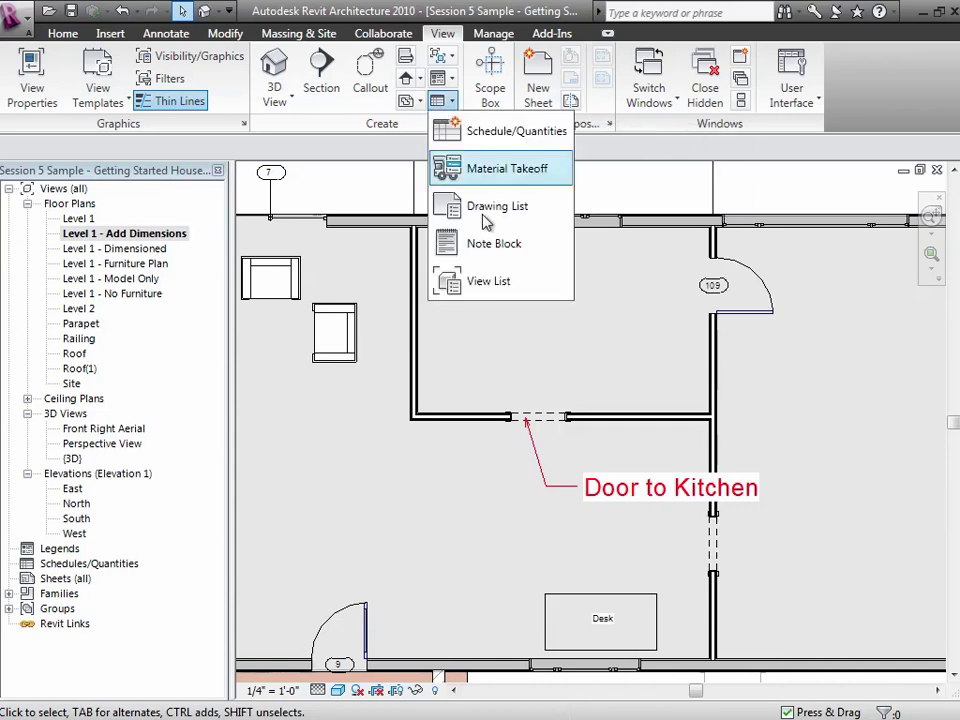
{"action": "left_click", "coordinate": [493, 141]}
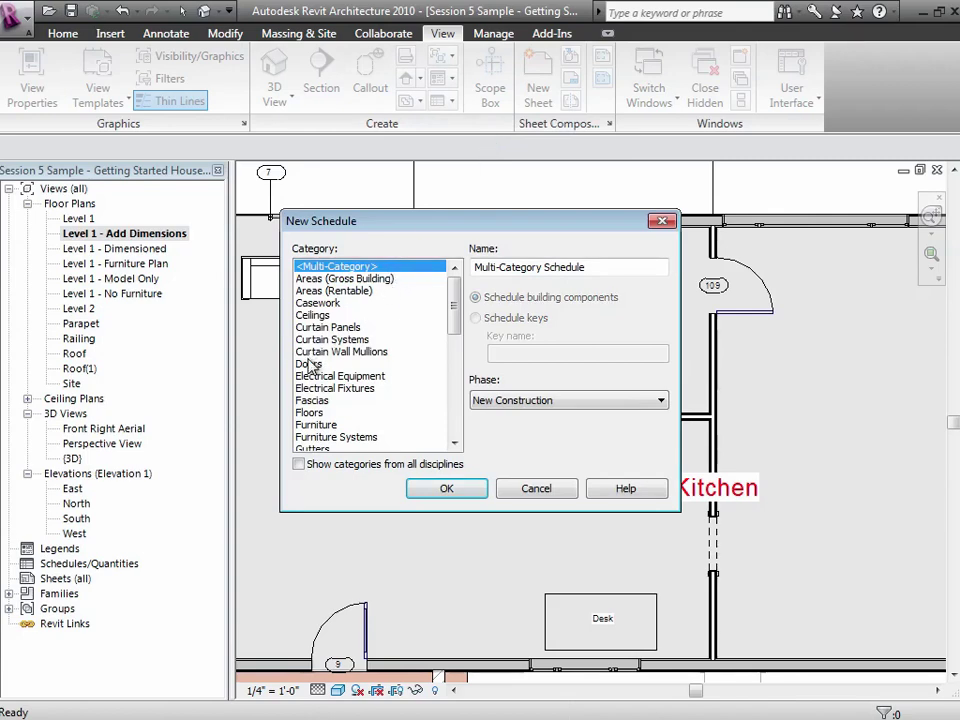
{"action": "left_click", "coordinate": [311, 364]}
{"action": "left_click", "coordinate": [450, 487]}
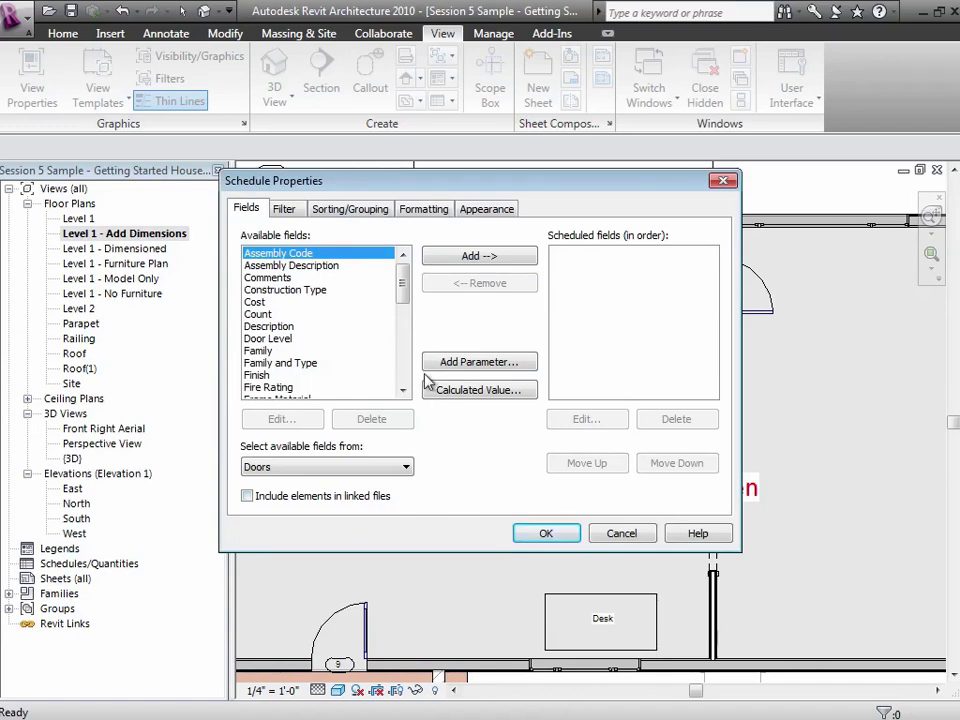
Add the Mark and Width fields to the schedule's scheduled fields
{"action": "left_click_drag", "start_coordinate": [405, 302], "coordinate": [405, 338]}
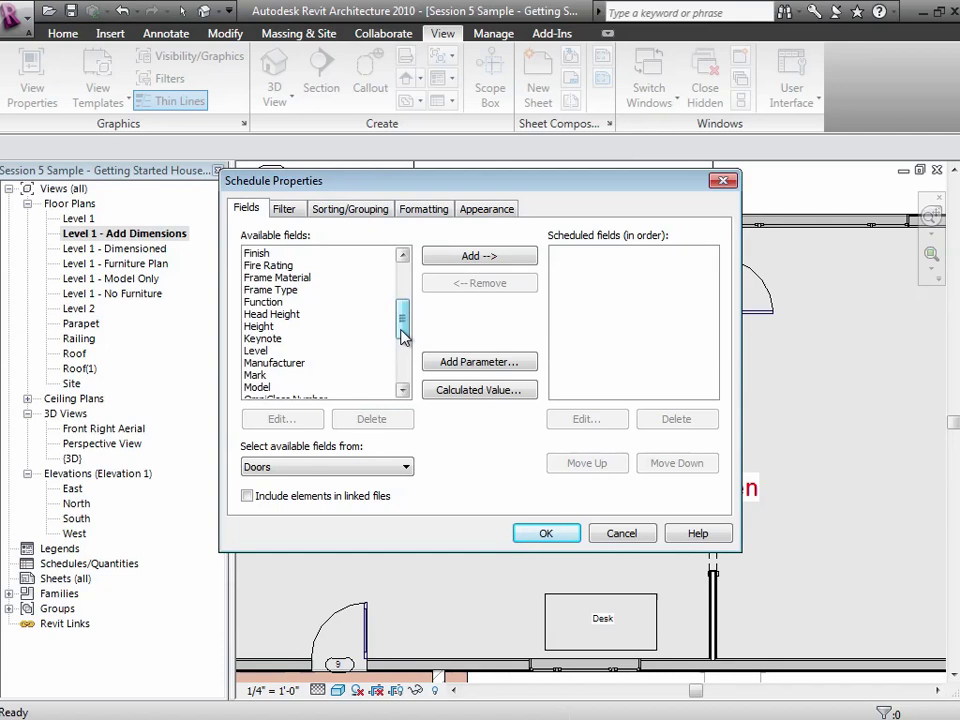
{"action": "left_click", "coordinate": [258, 376]}
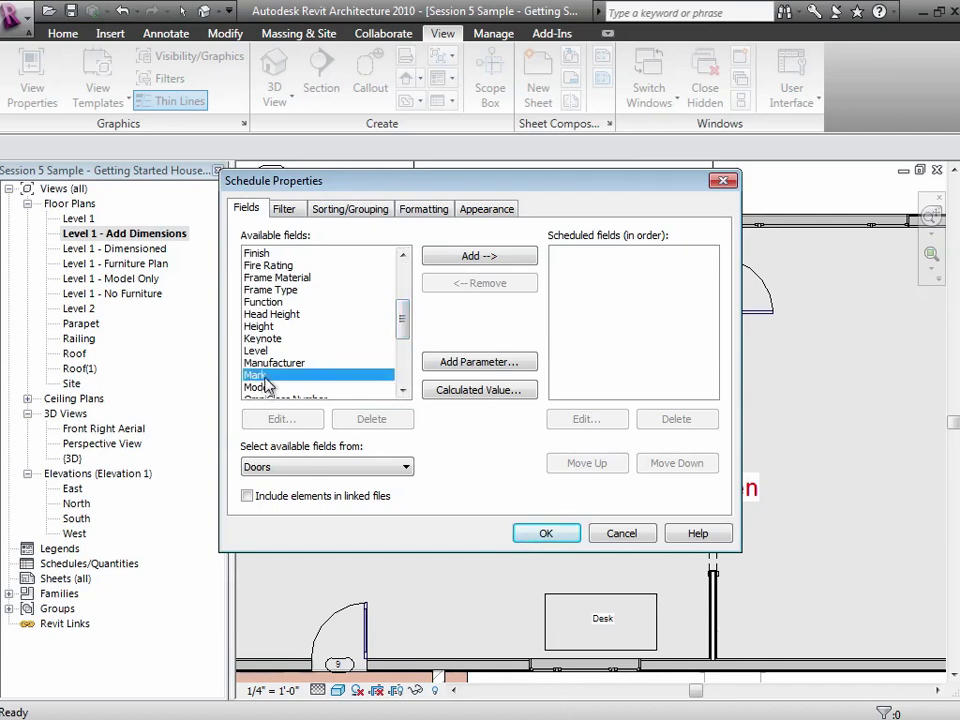
{"action": "left_click", "coordinate": [470, 268]}
{"action": "scroll", "coordinate": [402, 317], "scroll_direction": "up", "scroll_amount": 2}
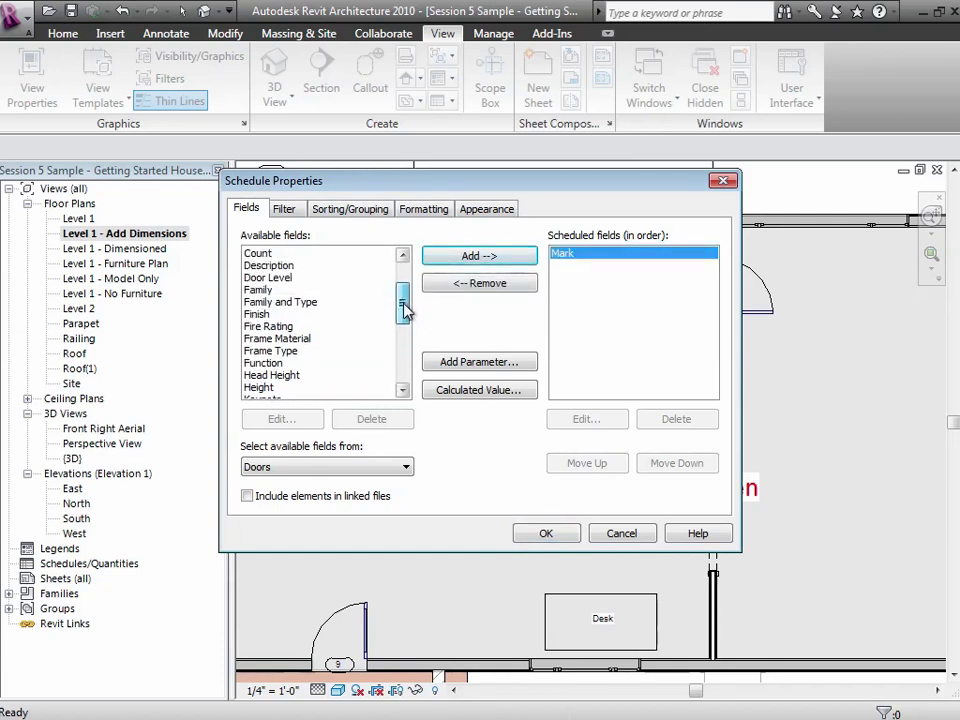
{"action": "scroll", "coordinate": [403, 314], "scroll_direction": "down", "scroll_amount": 1}
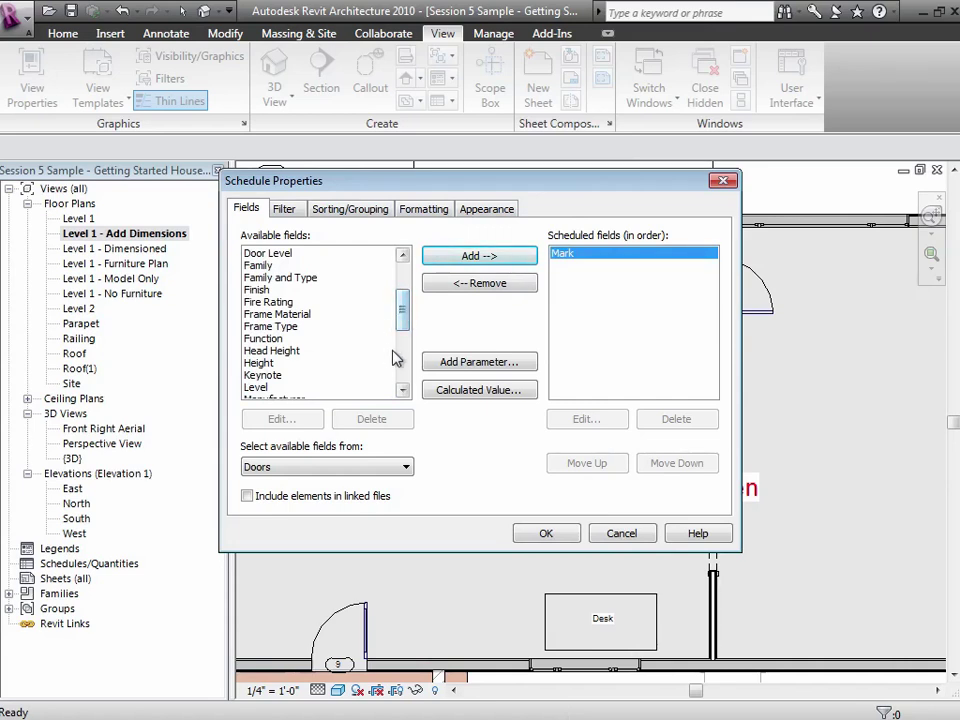
{"action": "left_click_drag", "start_coordinate": [404, 391], "coordinate": [405, 394]}
{"action": "left_click", "coordinate": [300, 388]}
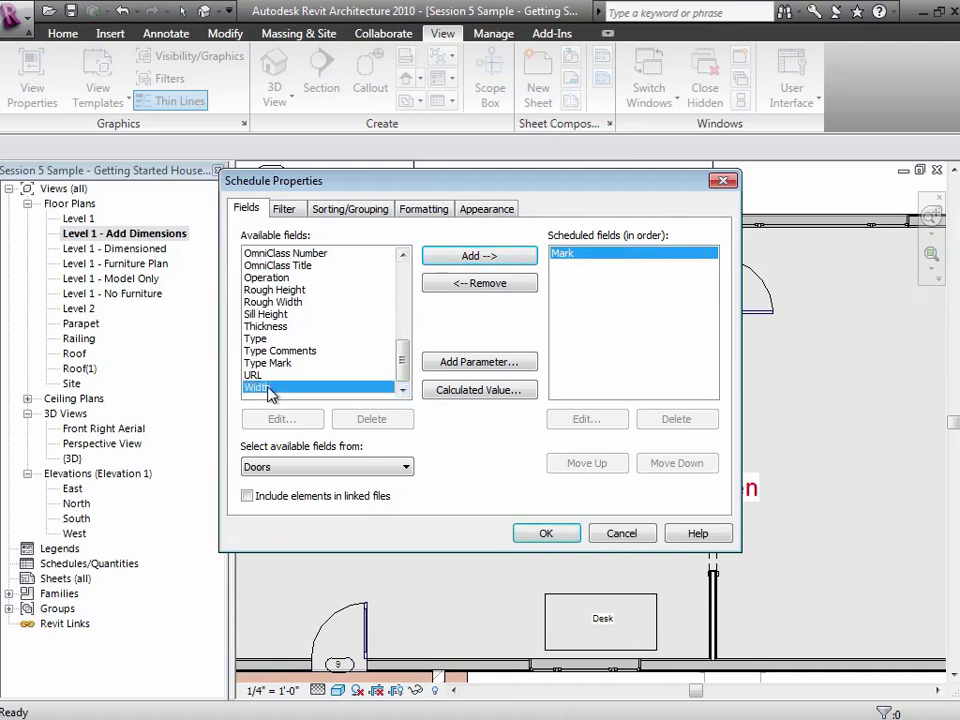
{"action": "left_click", "coordinate": [457, 258]}
Add the Height and Manufacturer fields and create the Door Schedule
{"action": "left_click", "coordinate": [401, 311]}
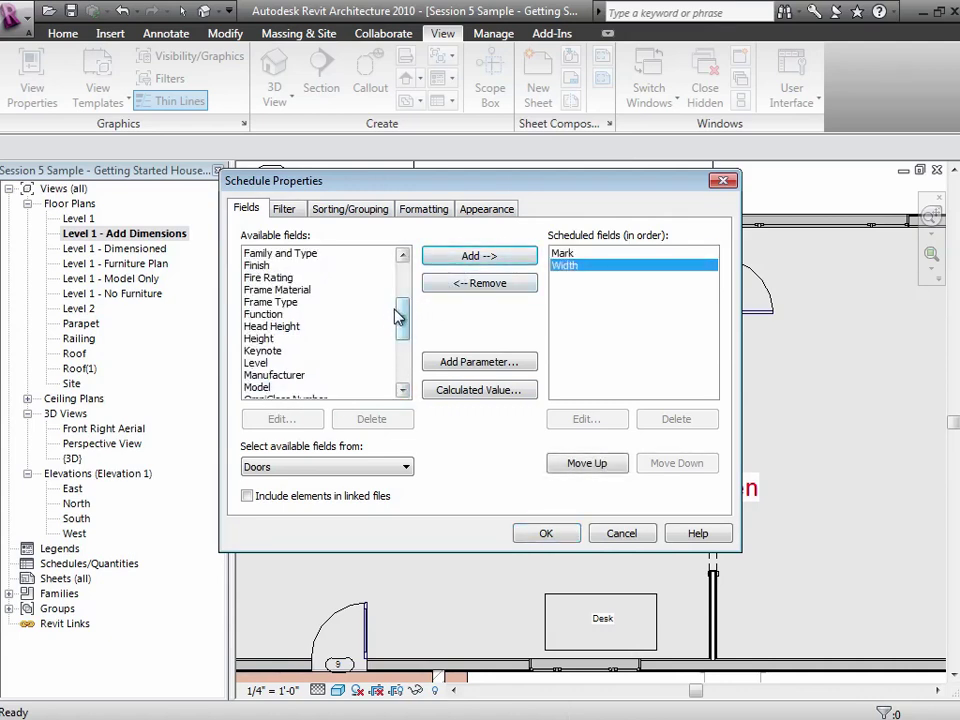
{"action": "left_click", "coordinate": [313, 340]}
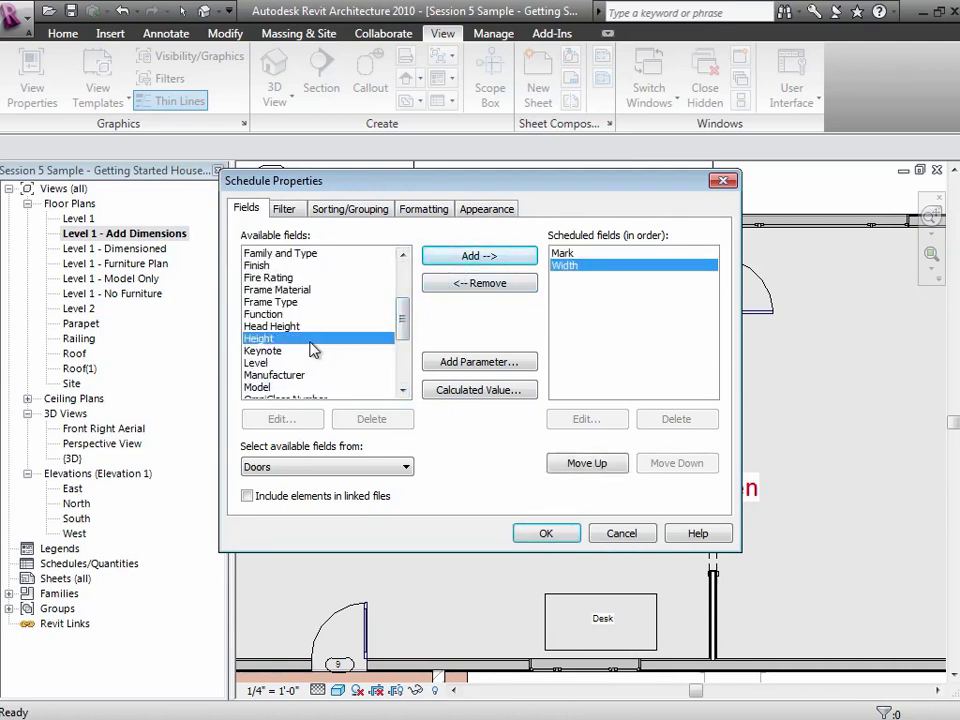
{"action": "left_click", "coordinate": [446, 260]}
{"action": "left_click_drag", "start_coordinate": [403, 313], "coordinate": [403, 322]}
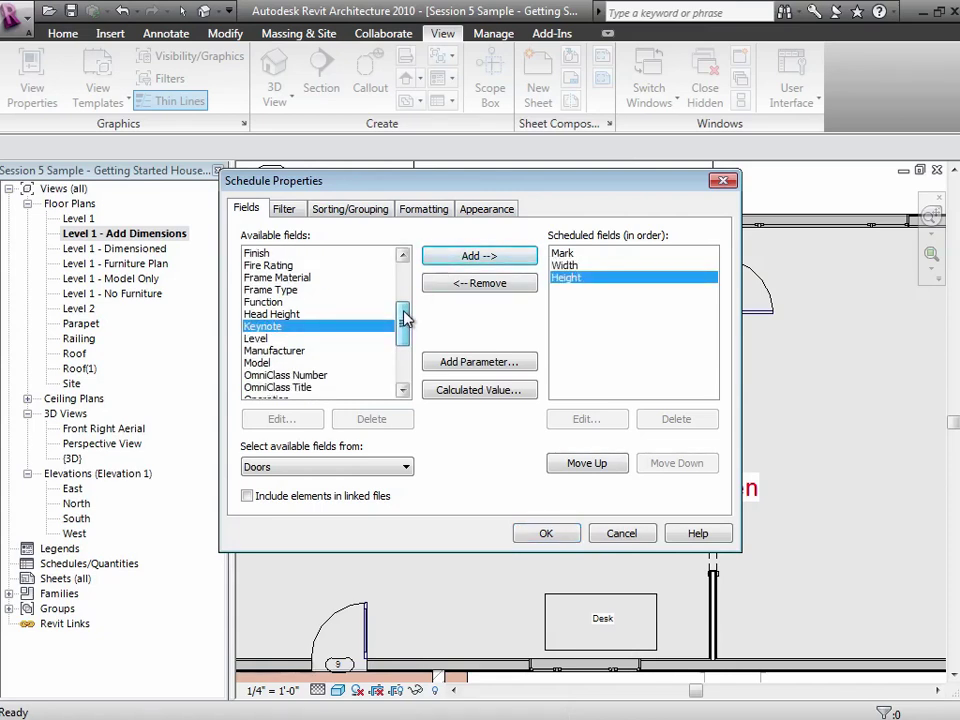
{"action": "left_click", "coordinate": [311, 350]}
{"action": "left_click", "coordinate": [450, 260]}
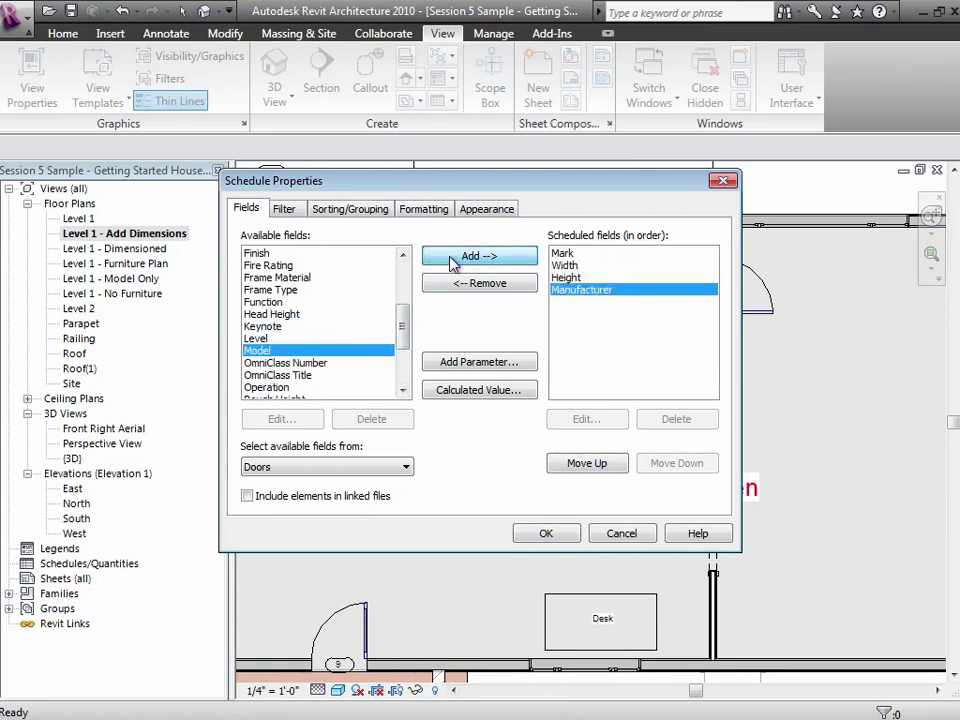
{"action": "left_click", "coordinate": [572, 540]}
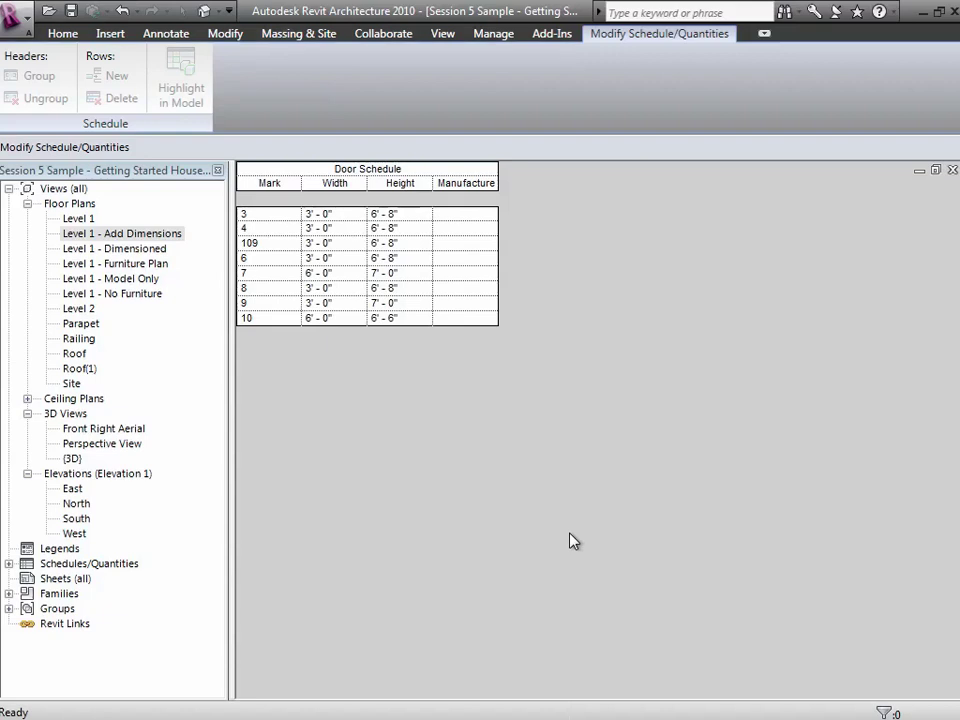
Widen the Manufacturer column and renumber Mark 109 to 200
{"action": "left_click_drag", "start_coordinate": [497, 182], "coordinate": [553, 182]}
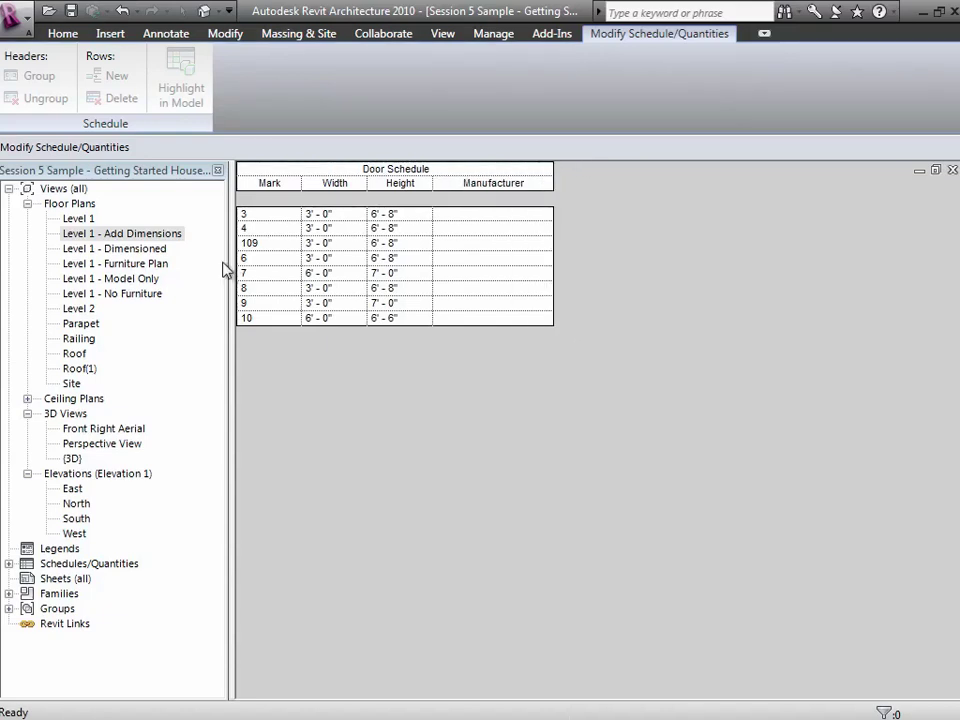
{"action": "left_click", "coordinate": [269, 246]}
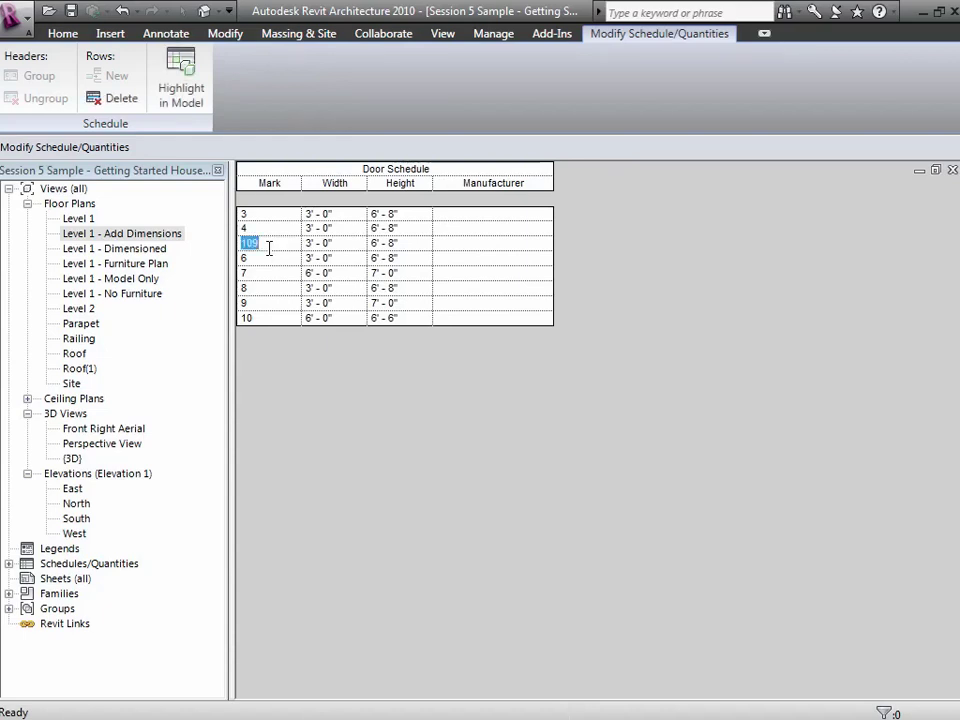
{"action": "type", "text": "200"}
{"action": "key", "text": "Tab"}
Cancel a 3 6 width change to keep 3' - 0", then reopen Level 1 - Add Dimensions
{"action": "left_click", "coordinate": [344, 248]}
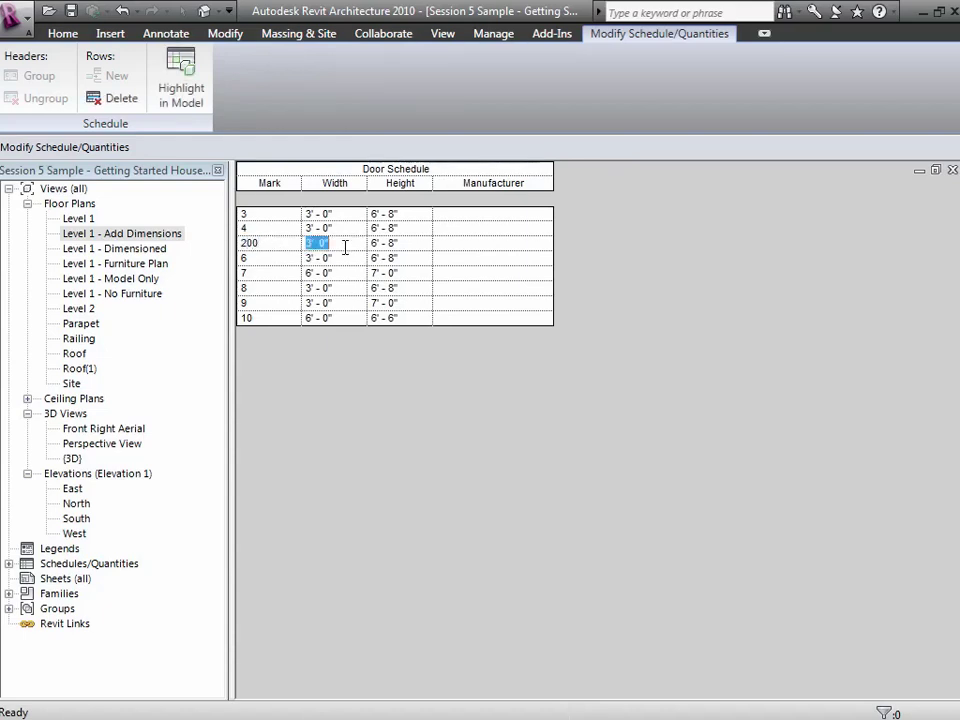
{"action": "type", "text": "3 6"}
{"action": "key", "text": "Return"}
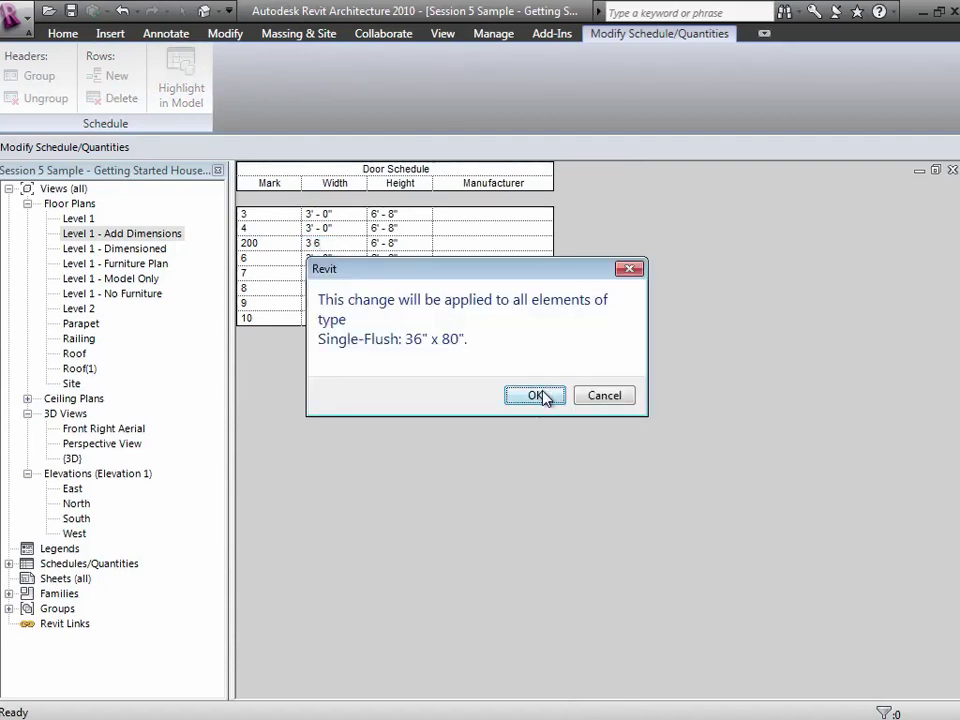
{"action": "left_click", "coordinate": [597, 397]}
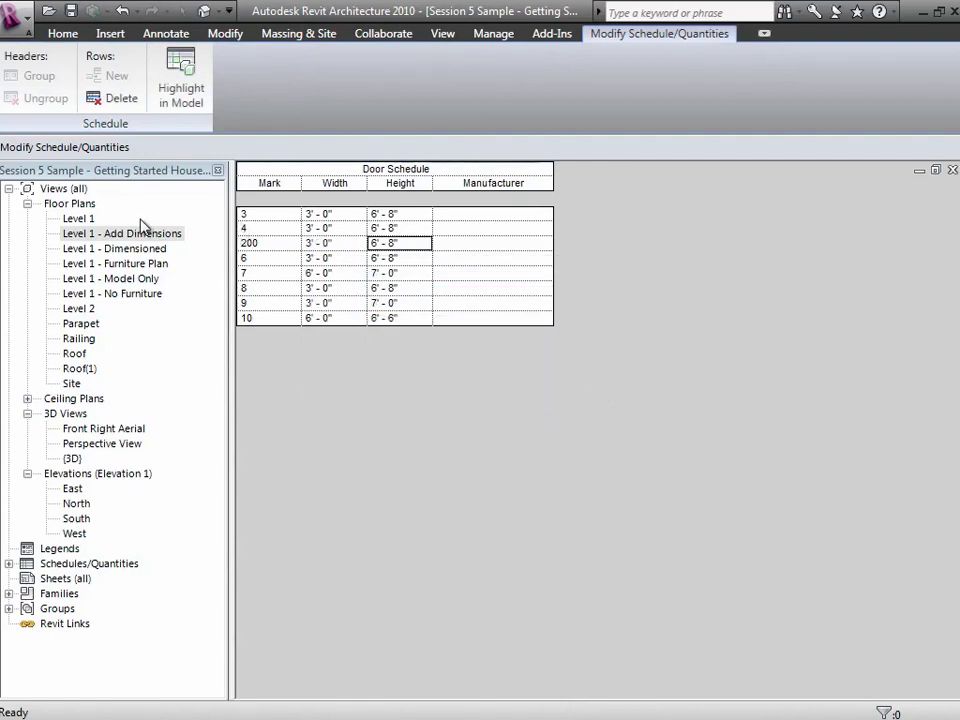
{"action": "double_click", "coordinate": [107, 236]}
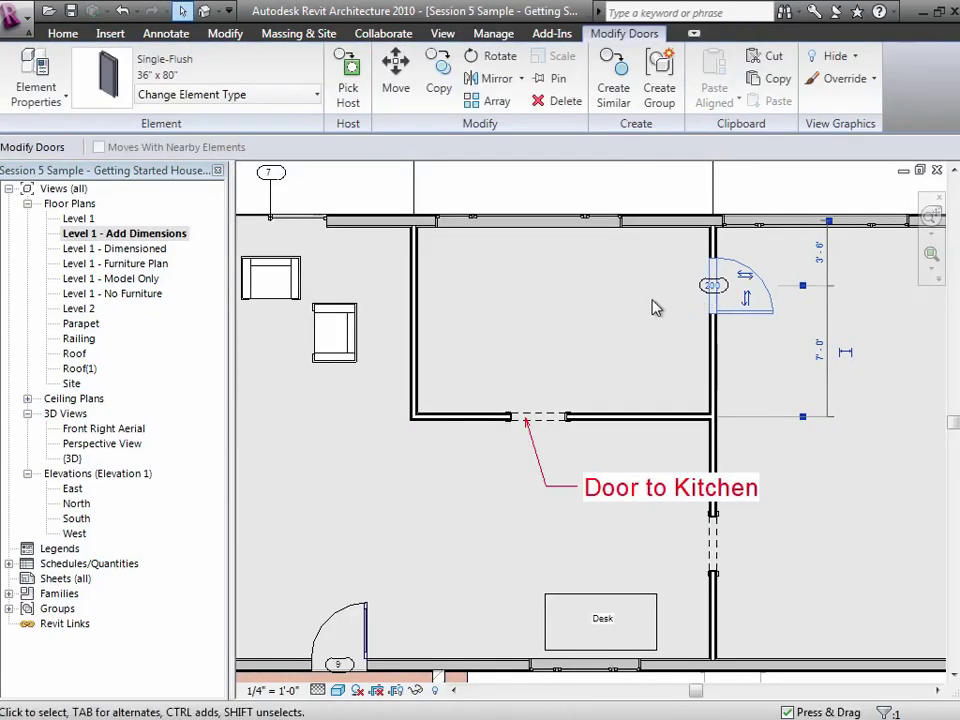
Clear the door selection and start Tag by Category from the Annotate tab
{"action": "left_click", "coordinate": [655, 308]}
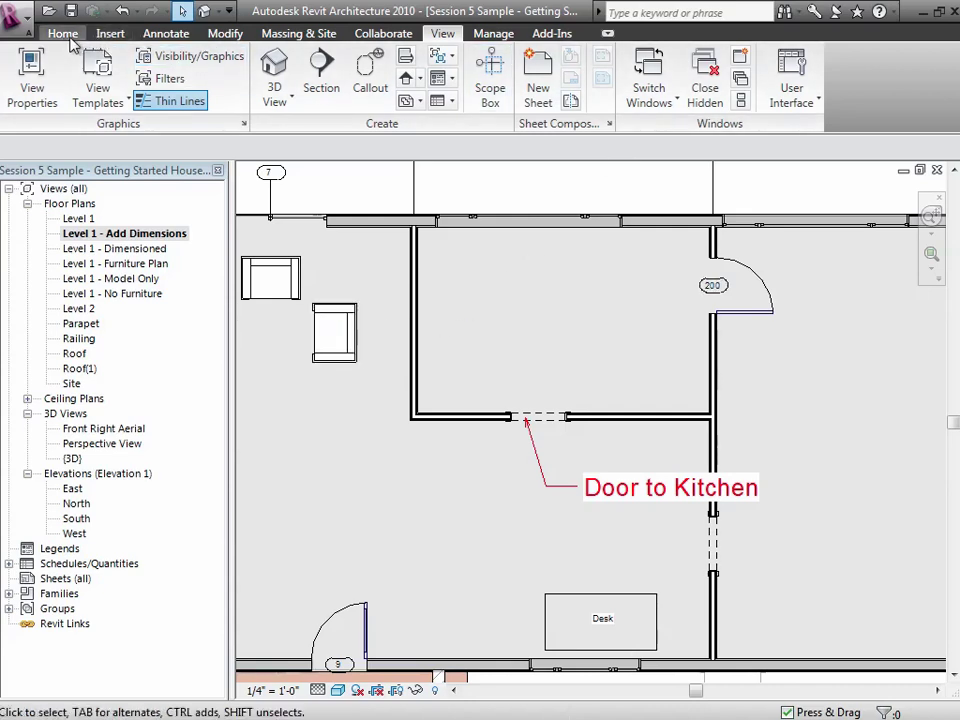
{"action": "left_click", "coordinate": [68, 36]}
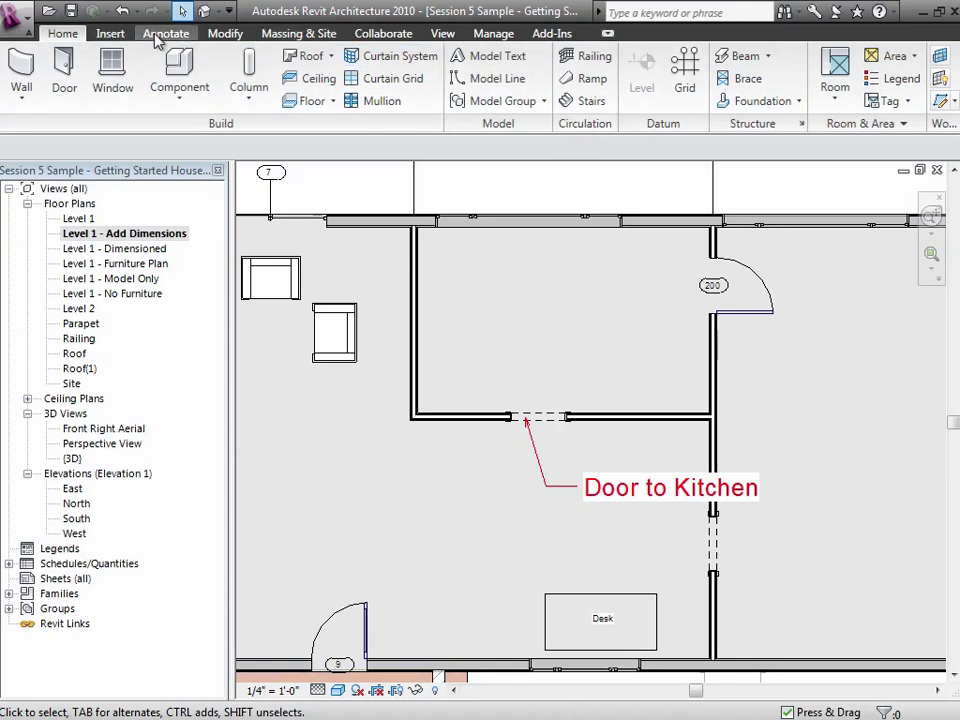
{"action": "left_click", "coordinate": [158, 40]}
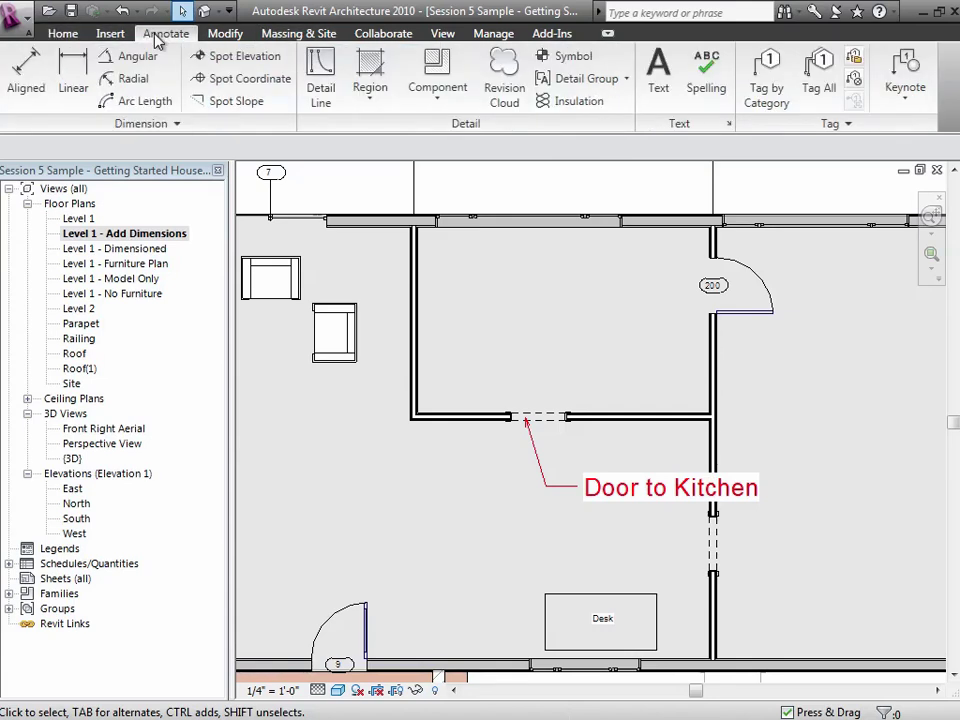
{"action": "left_click", "coordinate": [775, 90]}
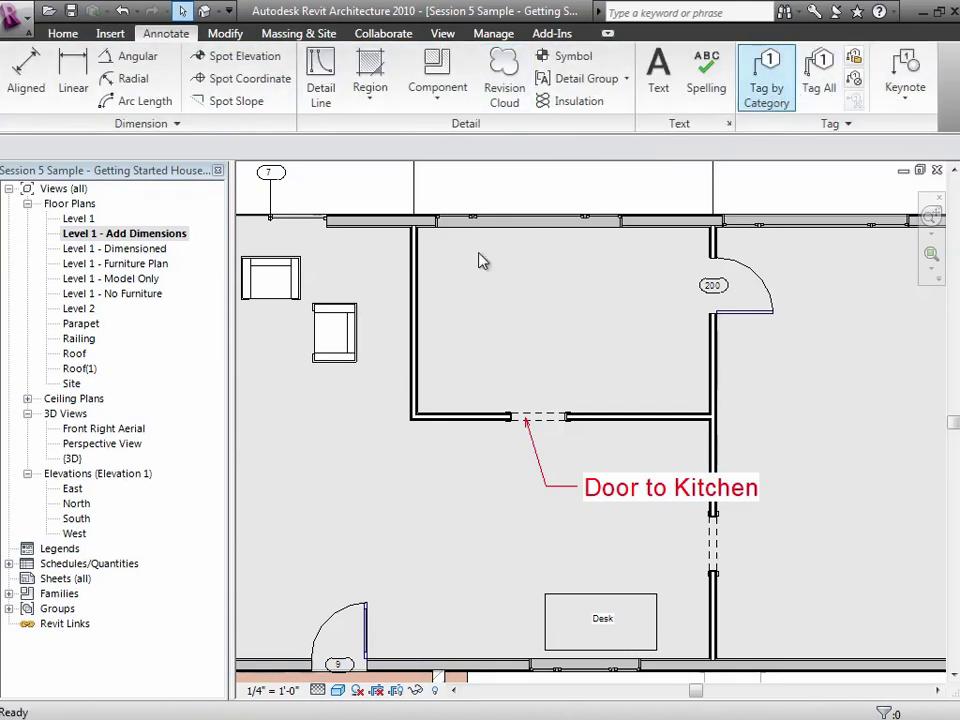
Tag the Chair-Corbu, loading Annotations > Architectural > Furniture Tag, and place it below
{"action": "left_click", "coordinate": [360, 340]}
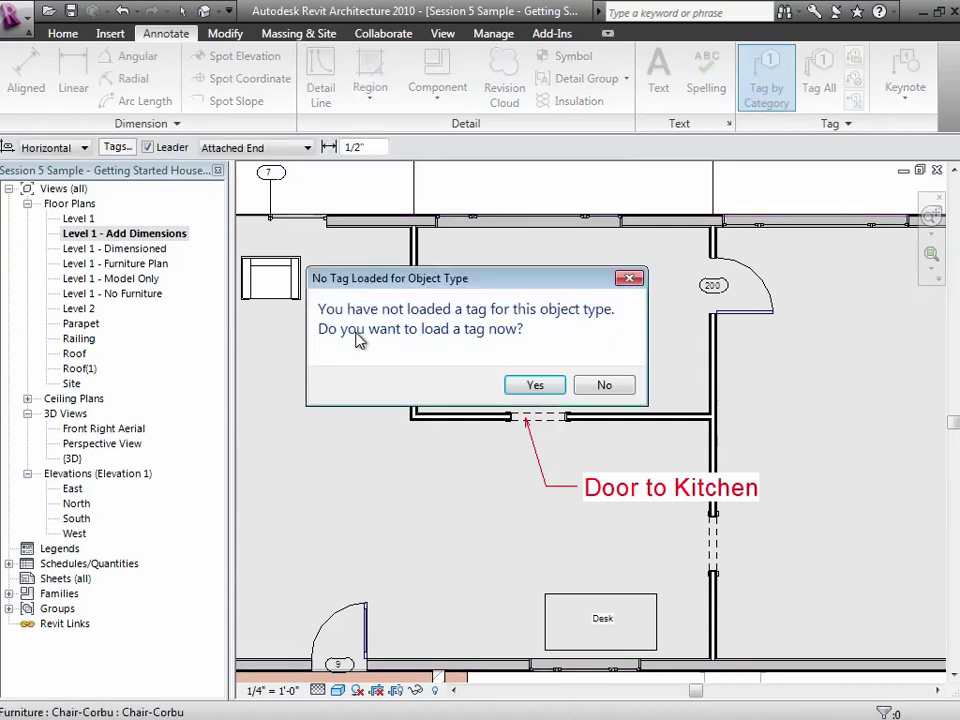
{"action": "left_click", "coordinate": [528, 386]}
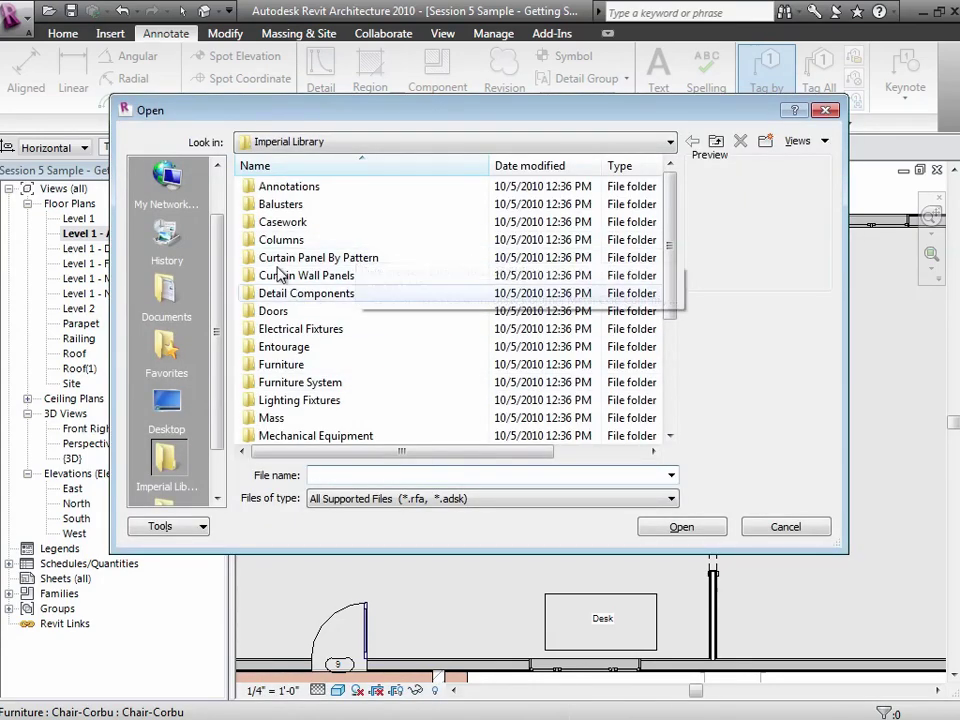
{"action": "double_click", "coordinate": [275, 187]}
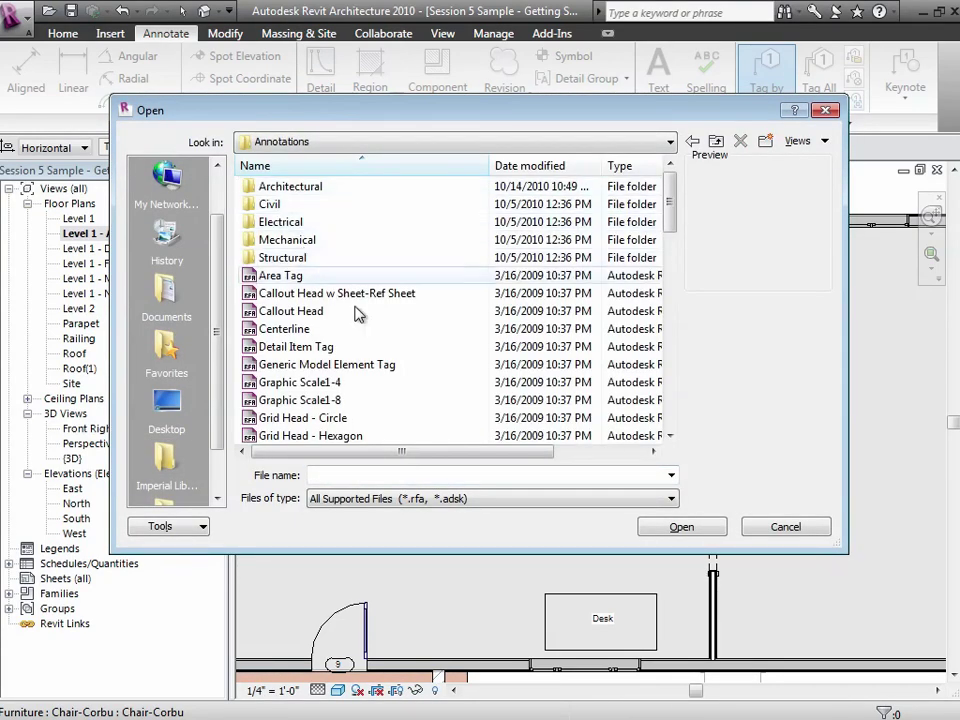
{"action": "double_click", "coordinate": [315, 189]}
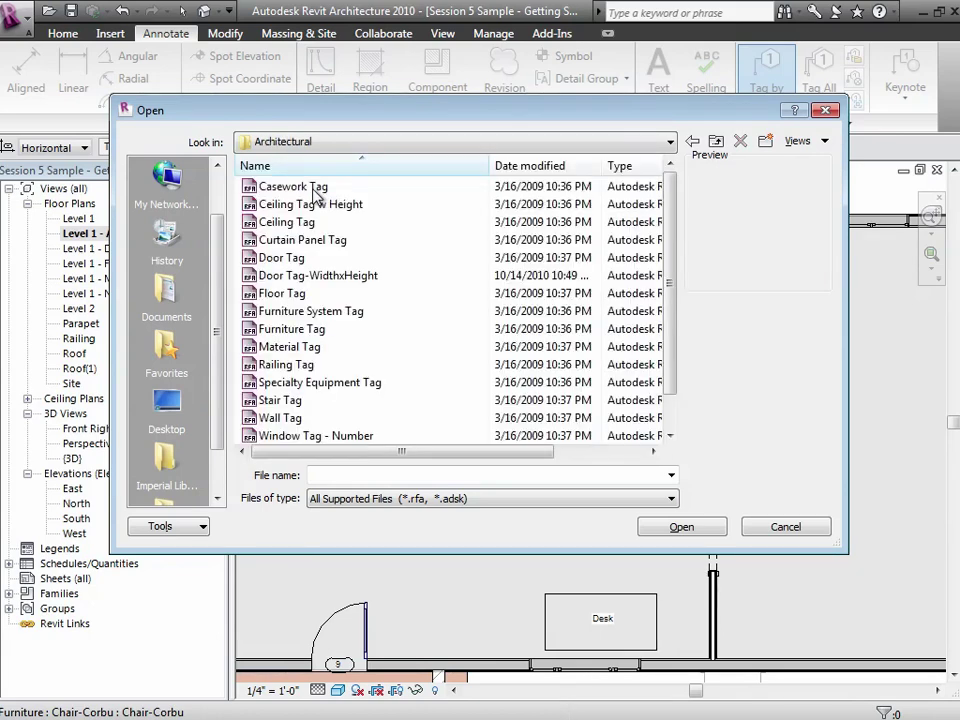
{"action": "left_click", "coordinate": [280, 327]}
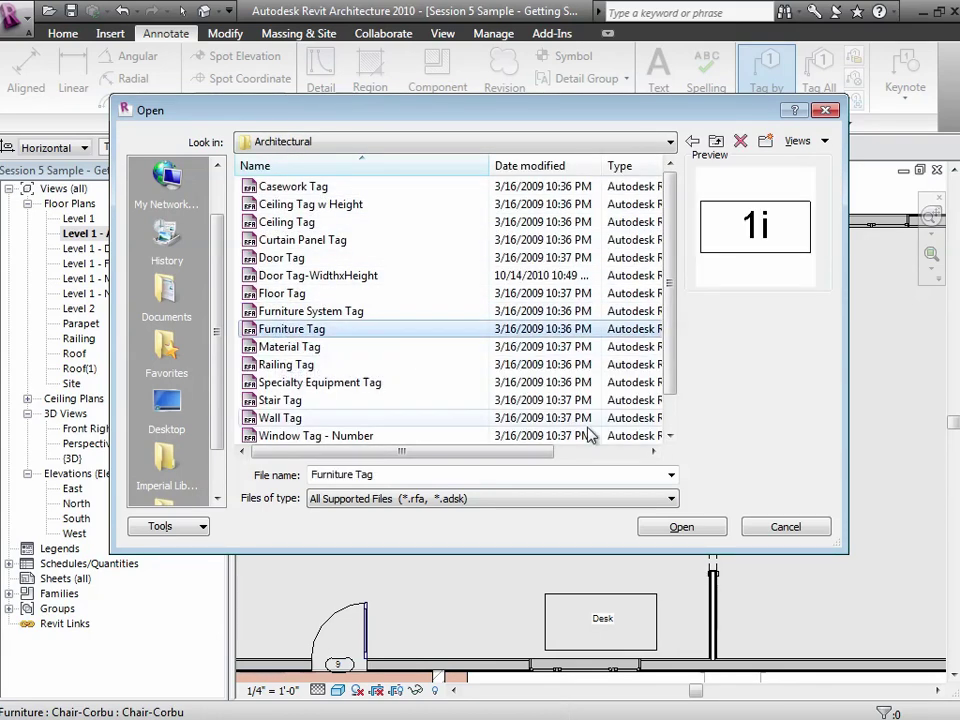
{"action": "left_click", "coordinate": [675, 526]}
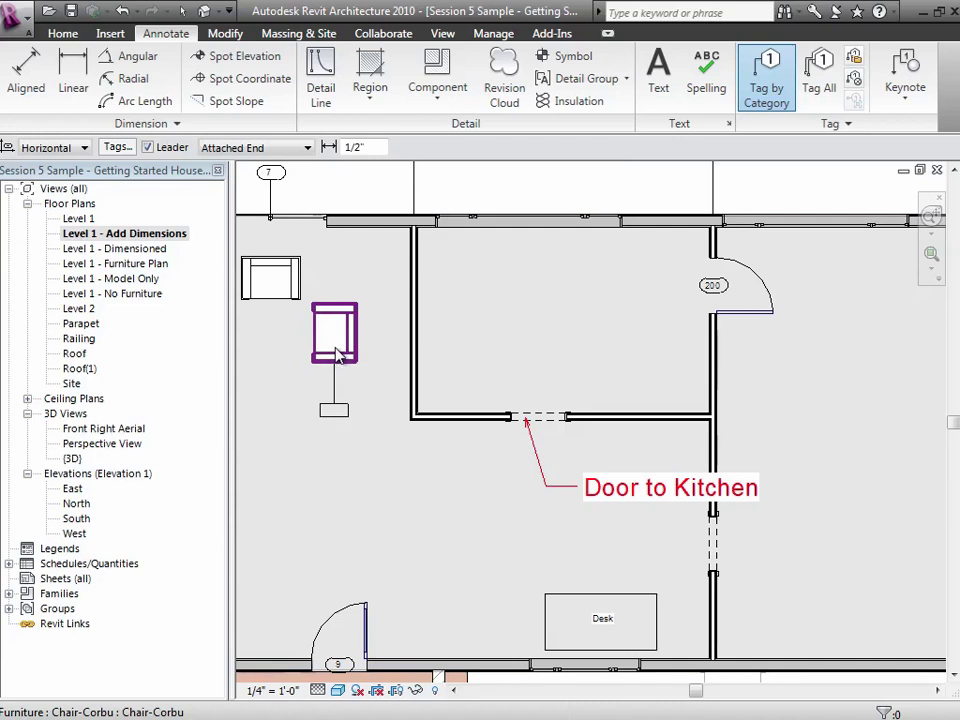
{"action": "left_click", "coordinate": [337, 355]}
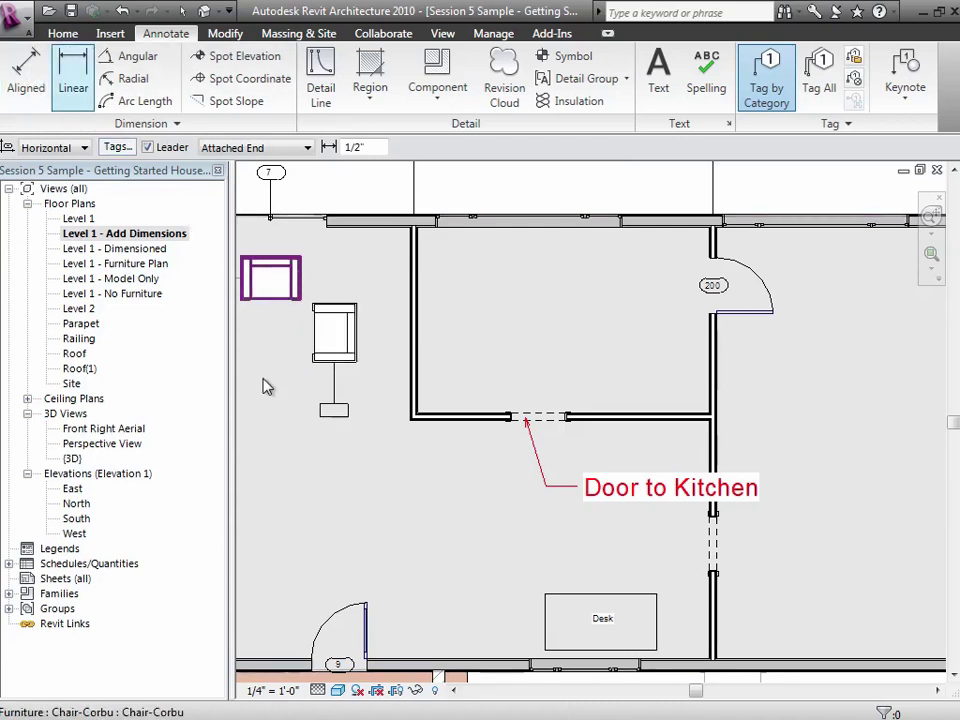
Decline loading a floor tag twice, then exit the tagging command
{"action": "left_click", "coordinate": [330, 412]}
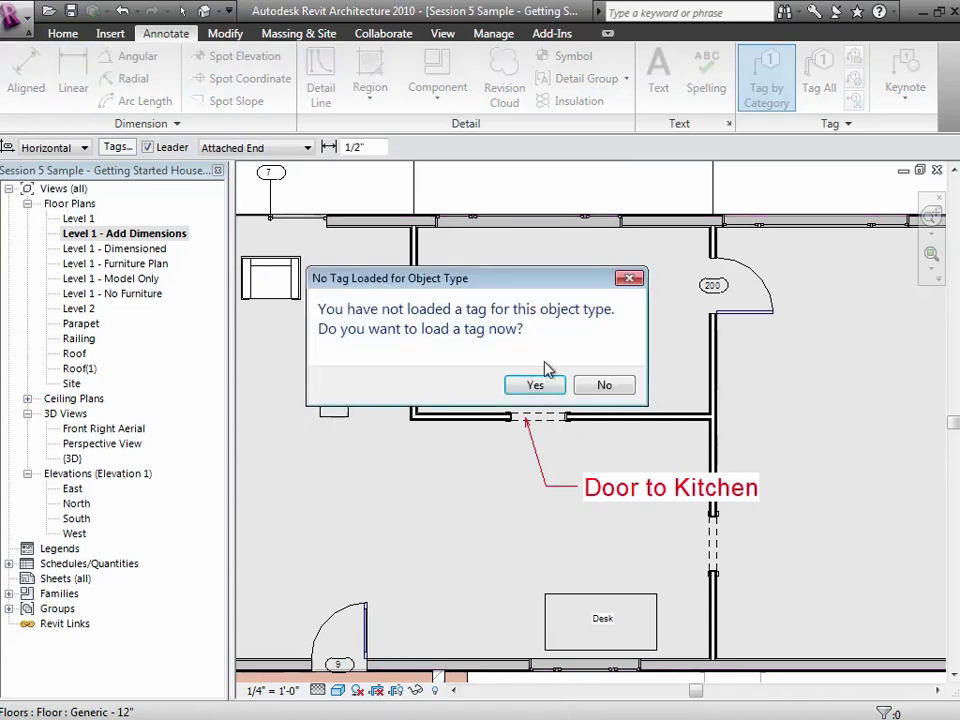
{"action": "left_click", "coordinate": [598, 386]}
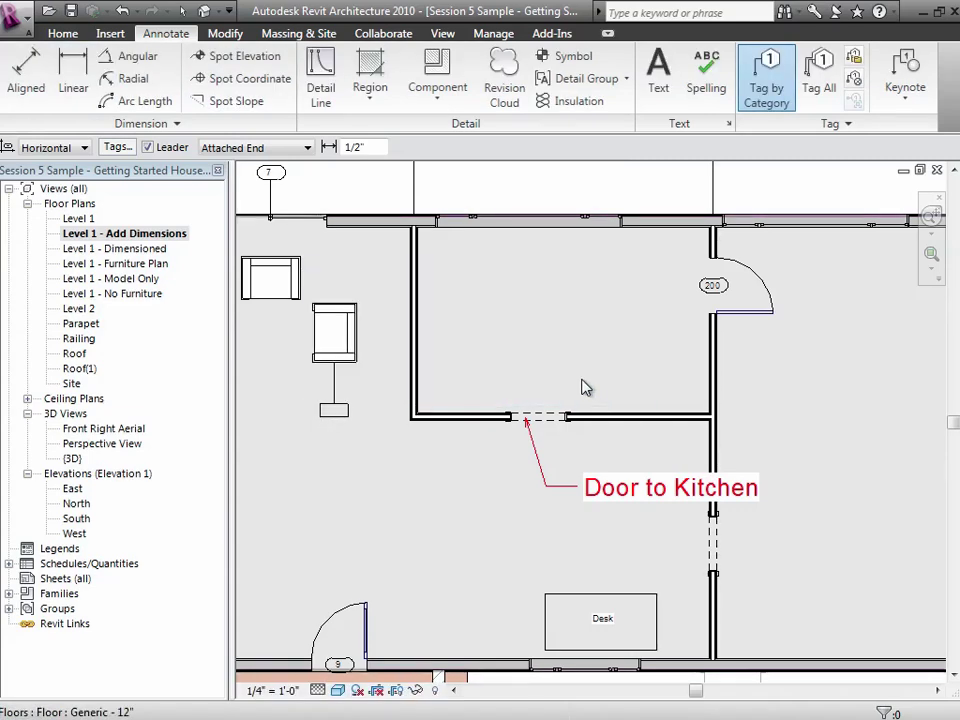
{"action": "left_click", "coordinate": [340, 419]}
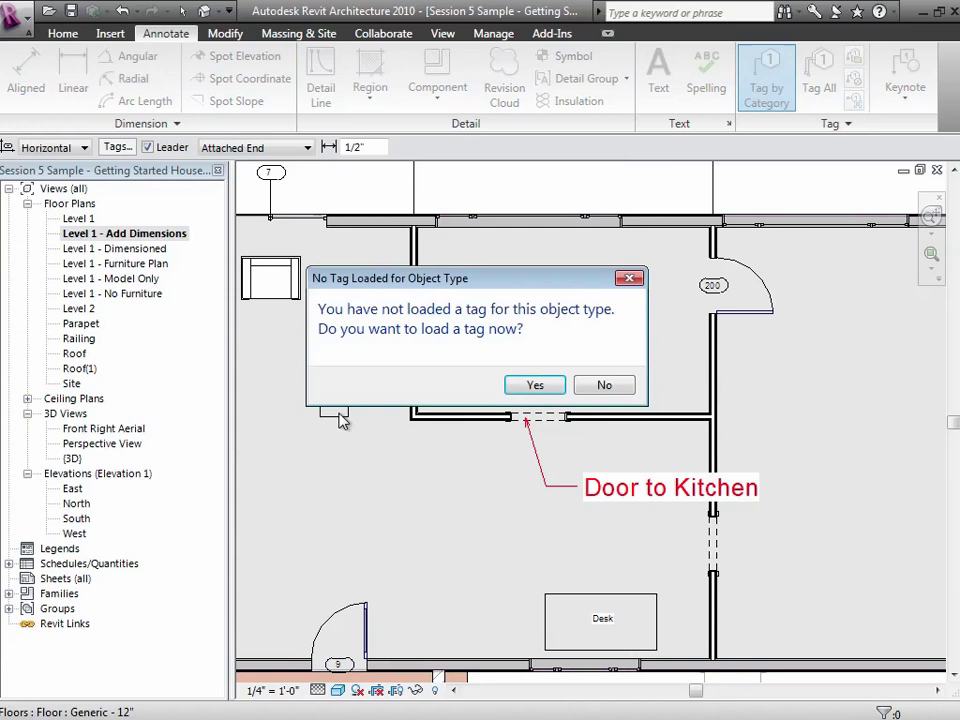
{"action": "left_click", "coordinate": [604, 387]}
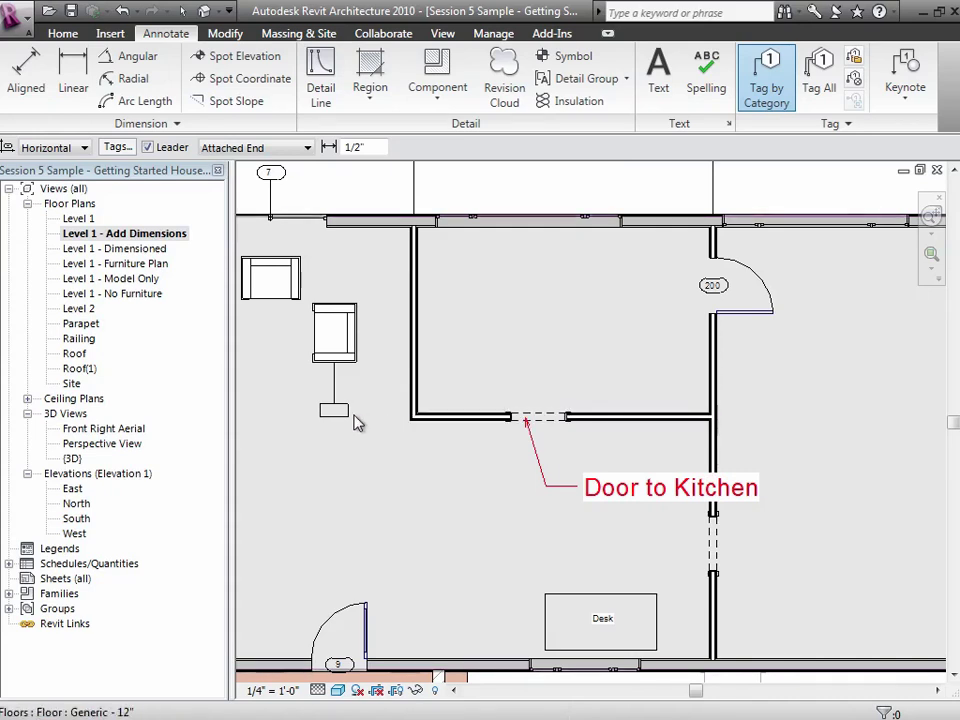
{"action": "left_click", "coordinate": [182, 11]}
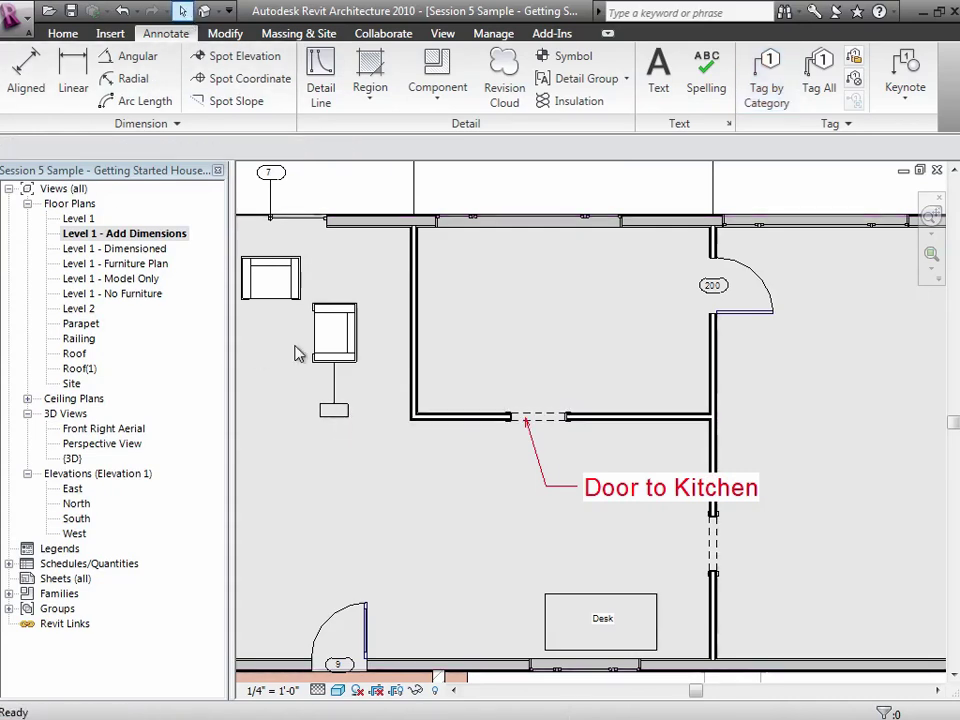
Keep the chair's furniture tag as Boxed, reselect it, and choose Edit Family
{"action": "left_click", "coordinate": [331, 411]}
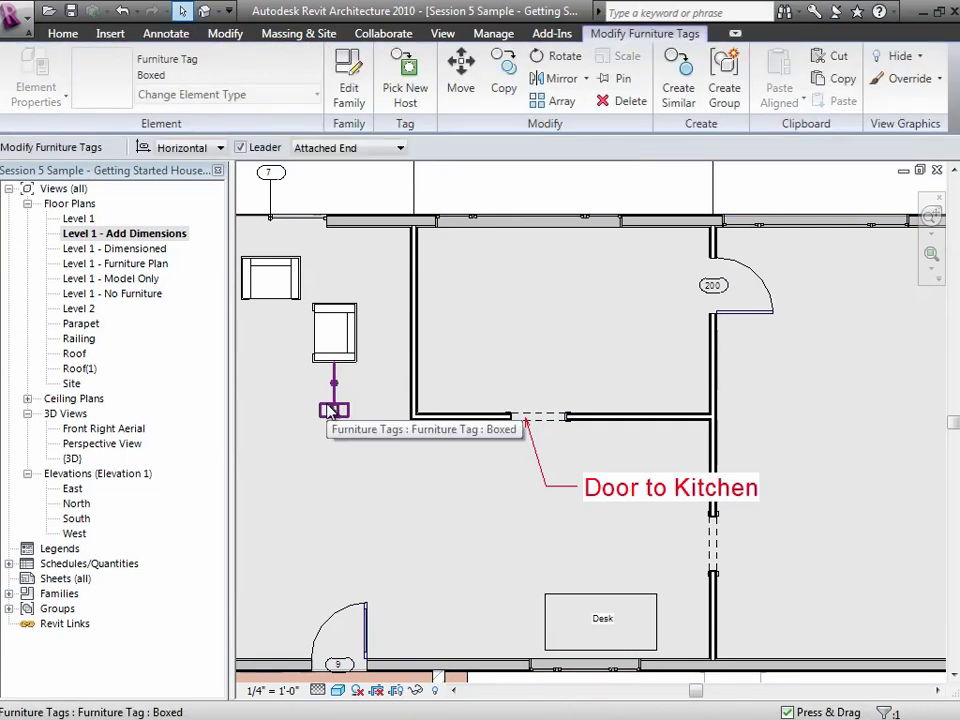
{"action": "left_click", "coordinate": [196, 94]}
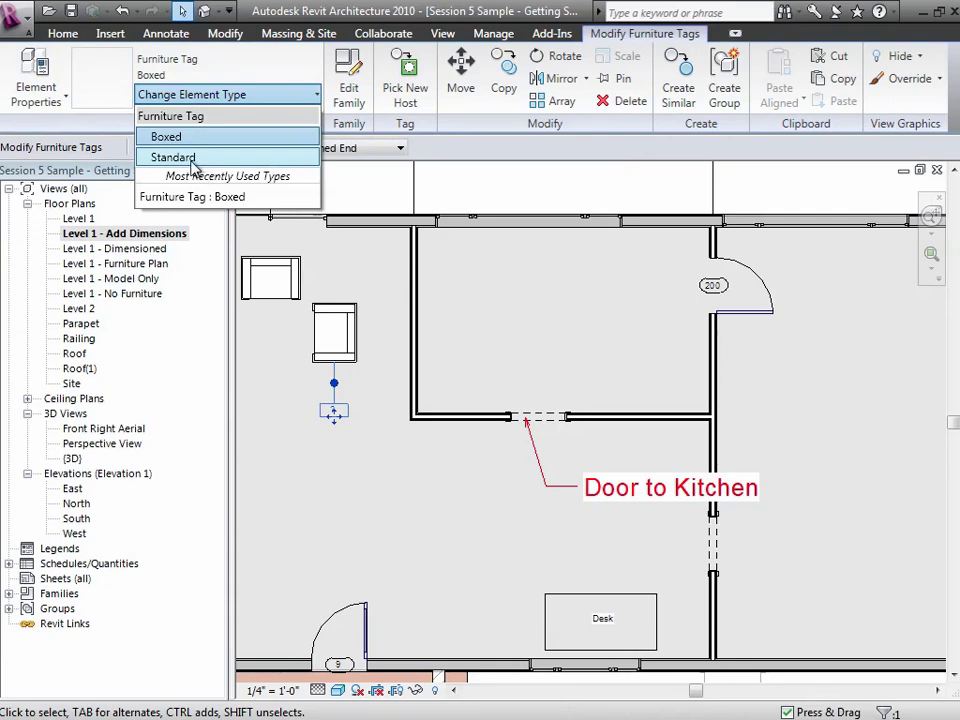
{"action": "left_click", "coordinate": [230, 88]}
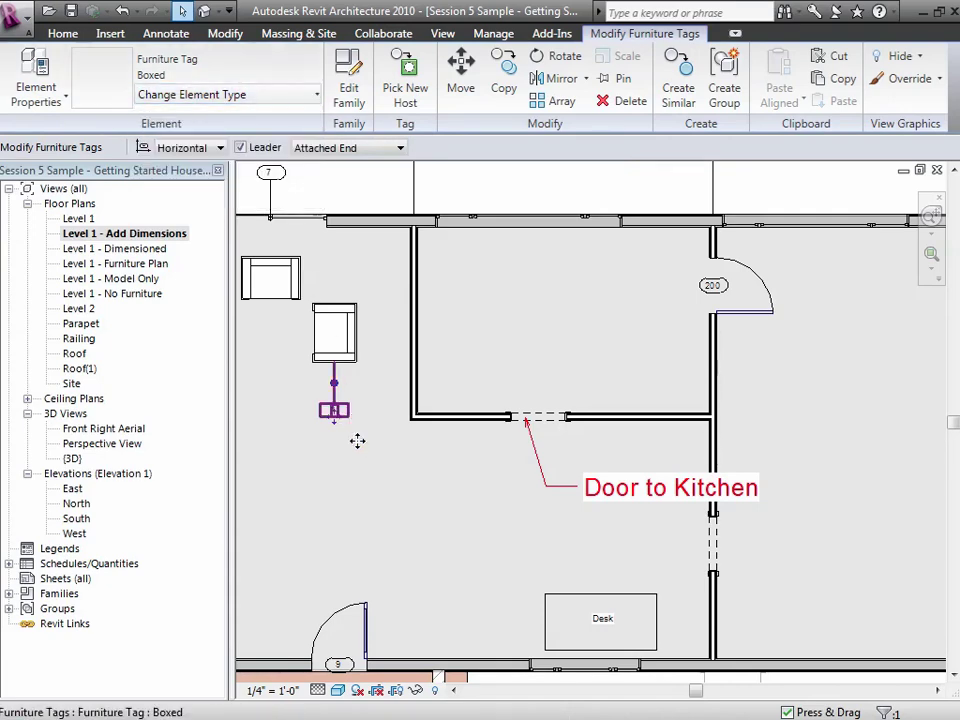
{"action": "left_click", "coordinate": [370, 479]}
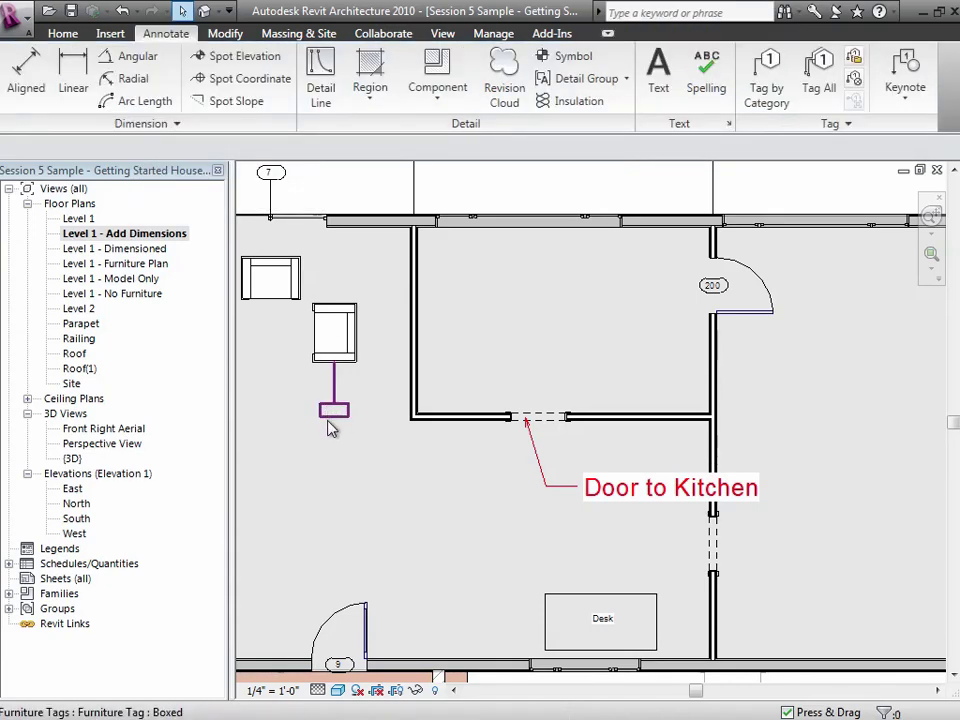
{"action": "left_click", "coordinate": [332, 425]}
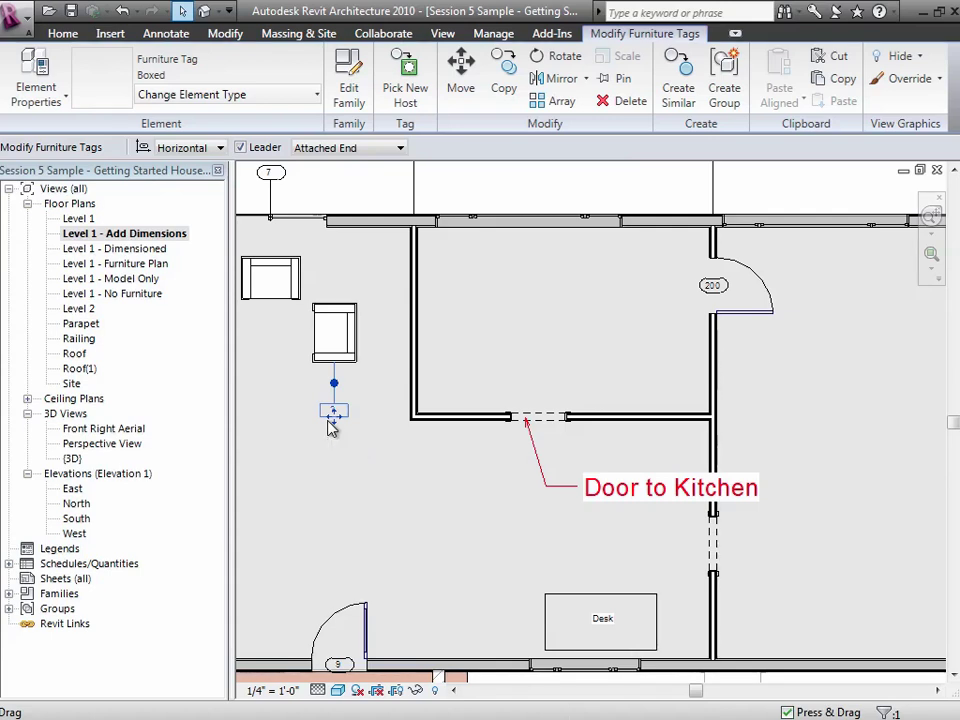
{"action": "left_click", "coordinate": [350, 90]}
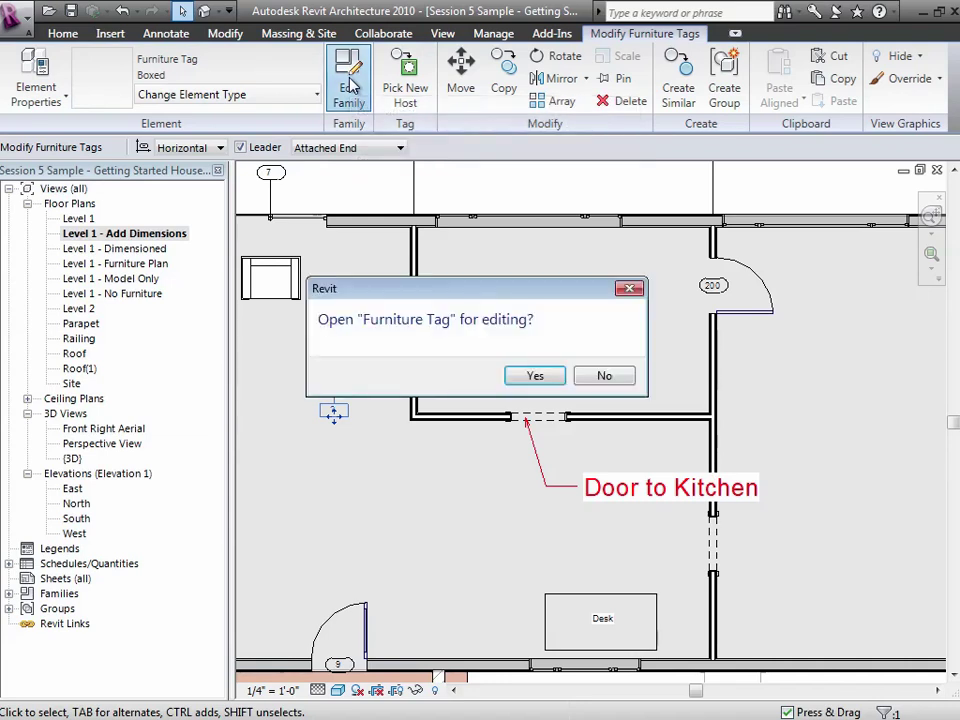
Add Type Name to the Furniture Tag label's parameters, then choose Load into Project
{"action": "left_click", "coordinate": [524, 375]}
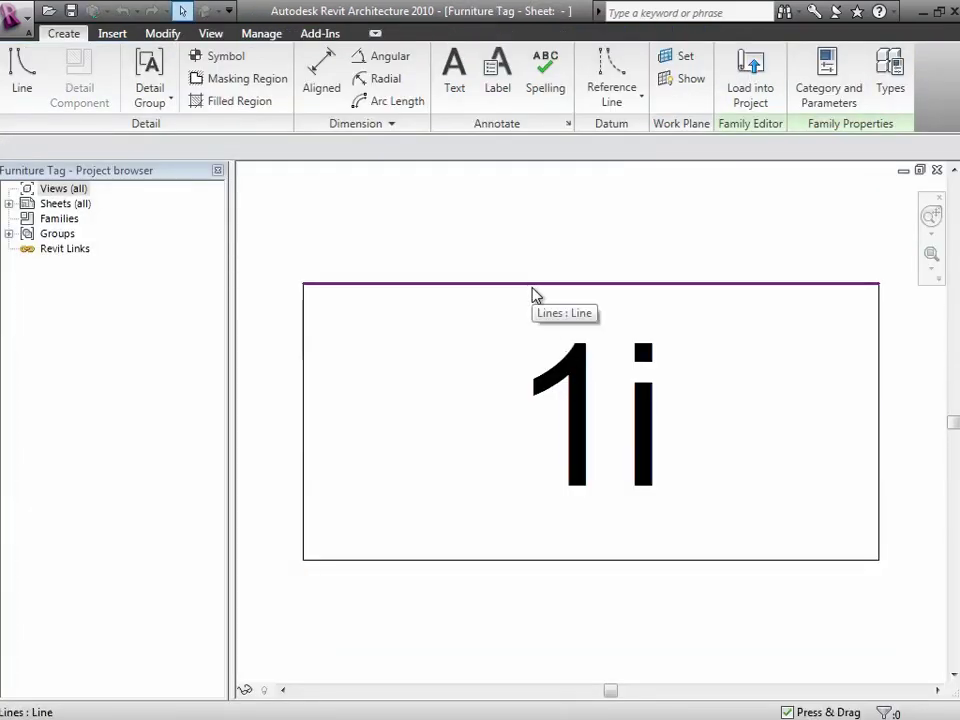
{"action": "left_click", "coordinate": [591, 390]}
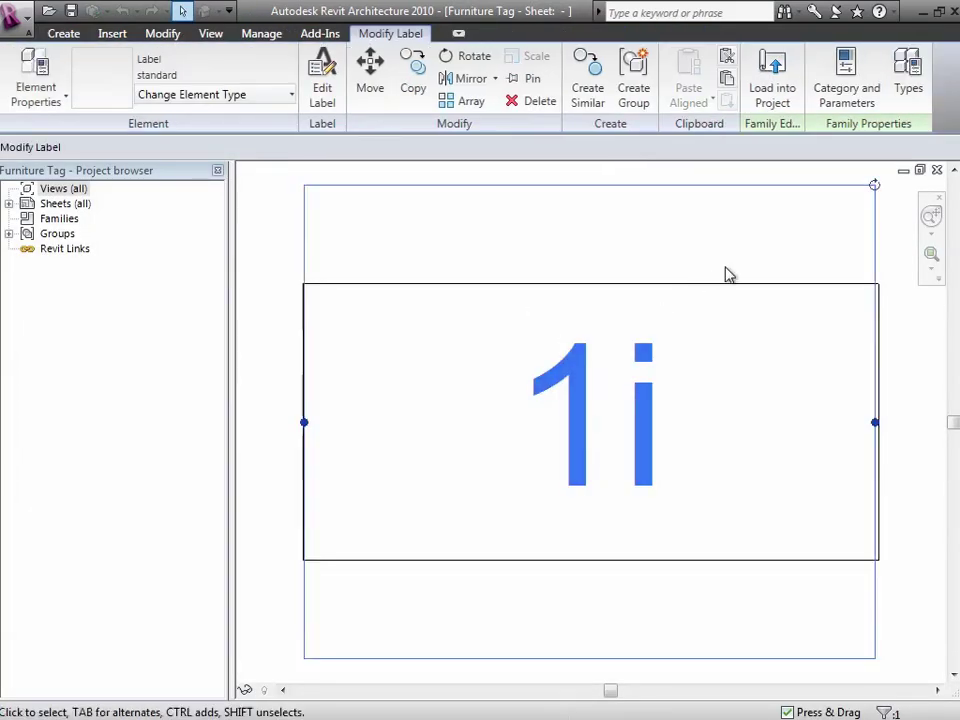
{"action": "left_click", "coordinate": [328, 93]}
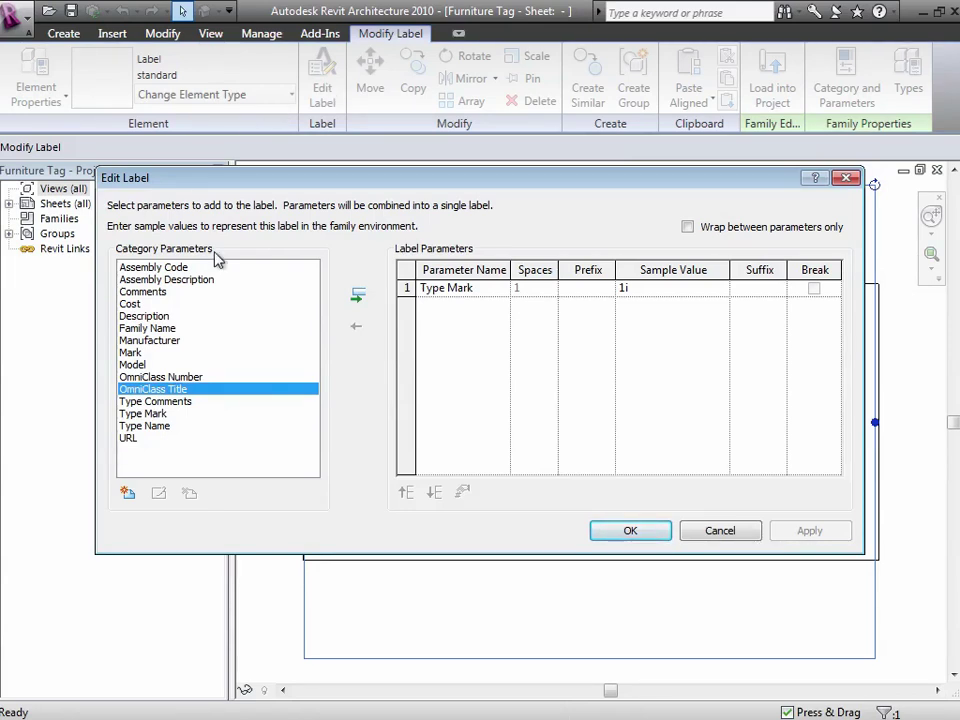
{"action": "left_click", "coordinate": [166, 427]}
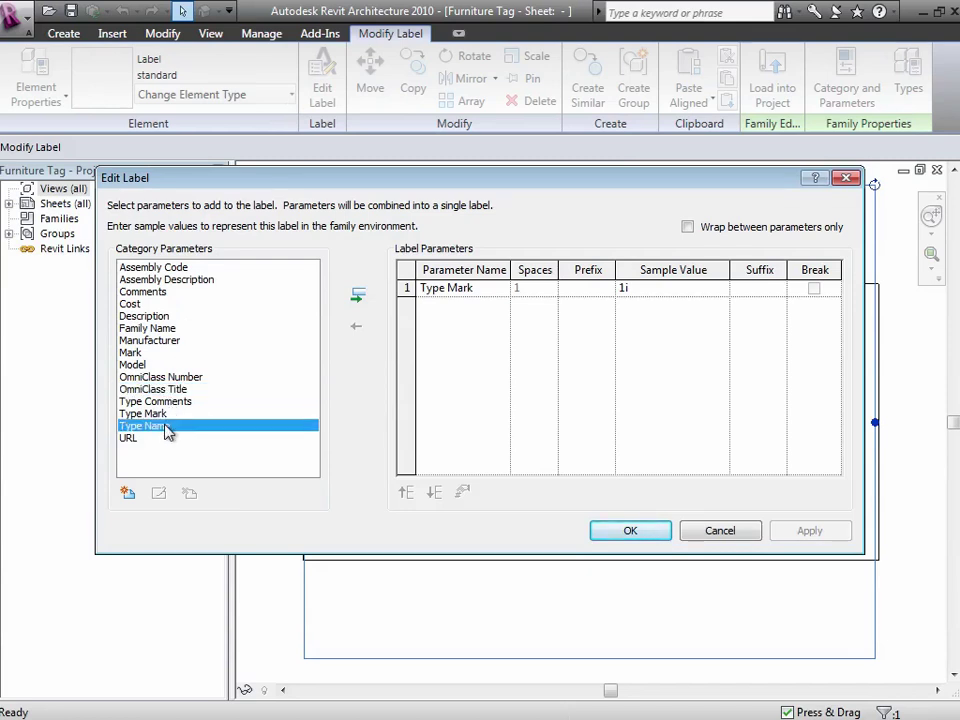
{"action": "left_click", "coordinate": [358, 296]}
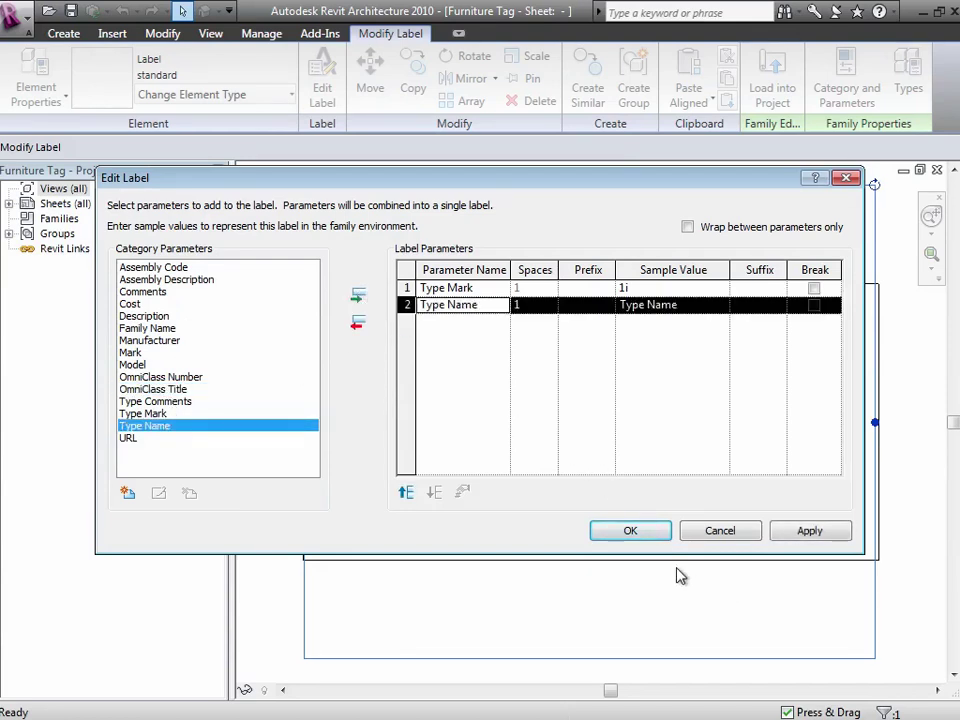
{"action": "left_click", "coordinate": [652, 532]}
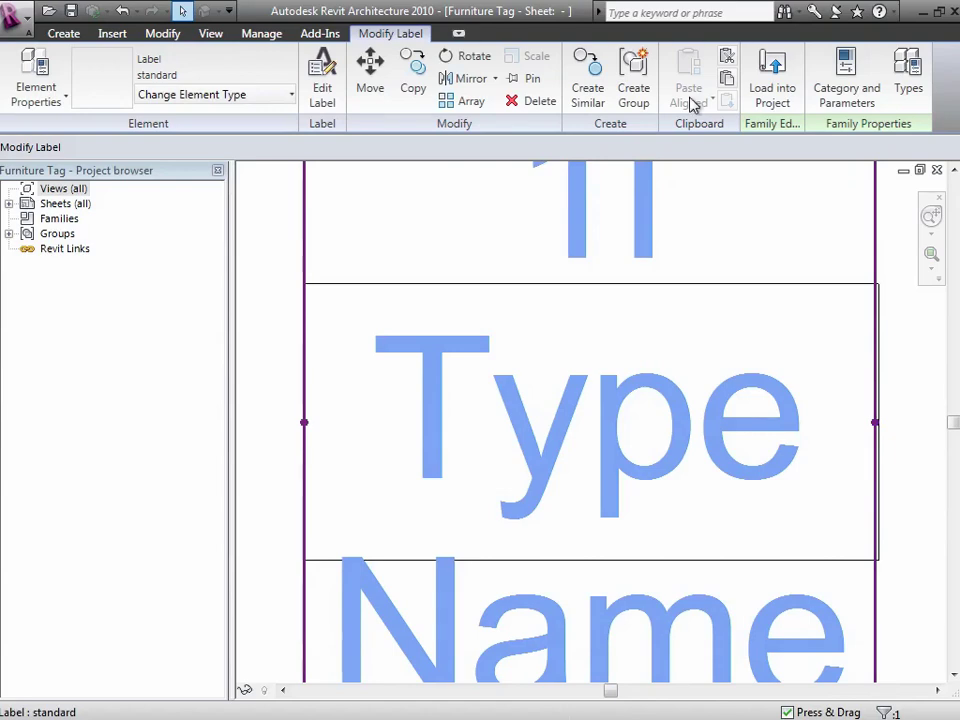
{"action": "left_click", "coordinate": [773, 88]}
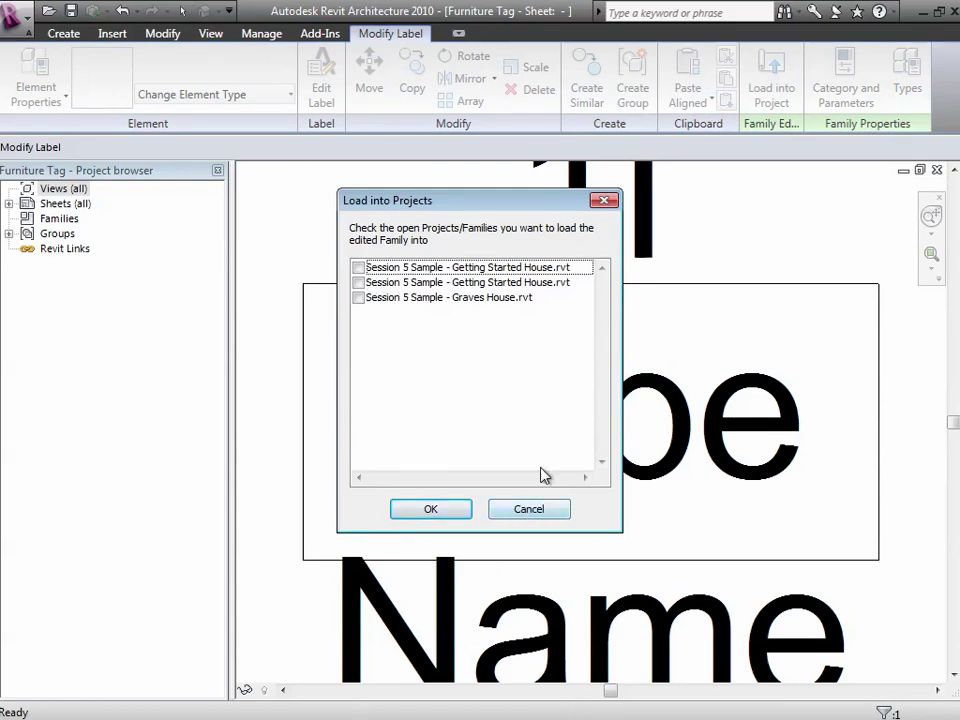
Load the tag into Getting Started House, overwriting the existing version and parameter values
{"action": "left_click", "coordinate": [359, 268]}
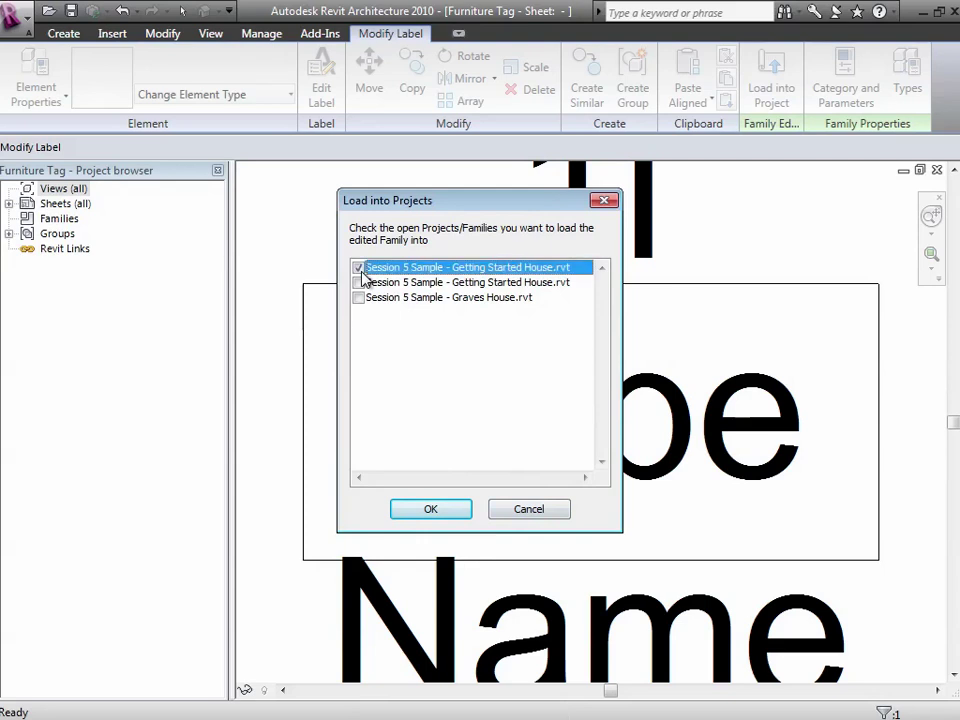
{"action": "left_click", "coordinate": [452, 510]}
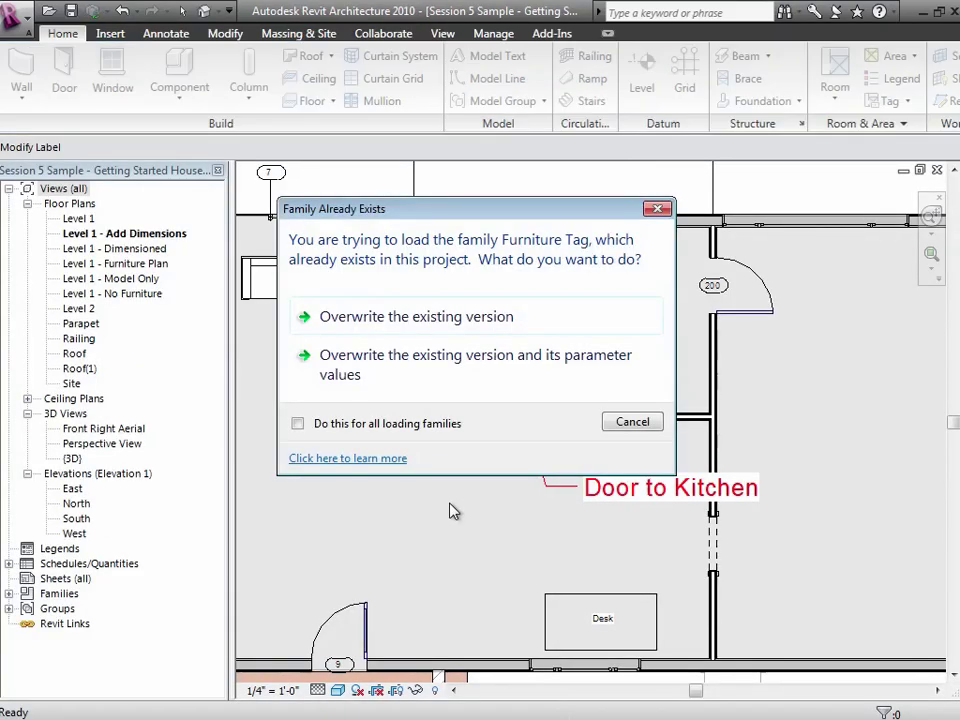
{"action": "left_click", "coordinate": [444, 355]}
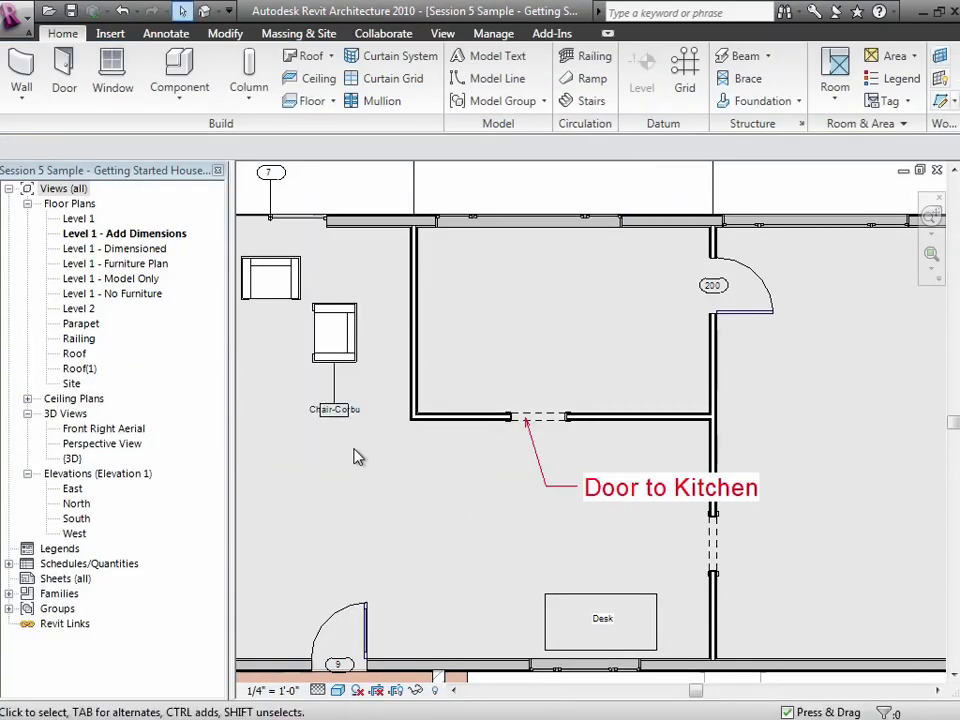
Switch the Chair-Corbu tag to the Standard type, then select the chair
{"action": "left_click", "coordinate": [338, 392]}
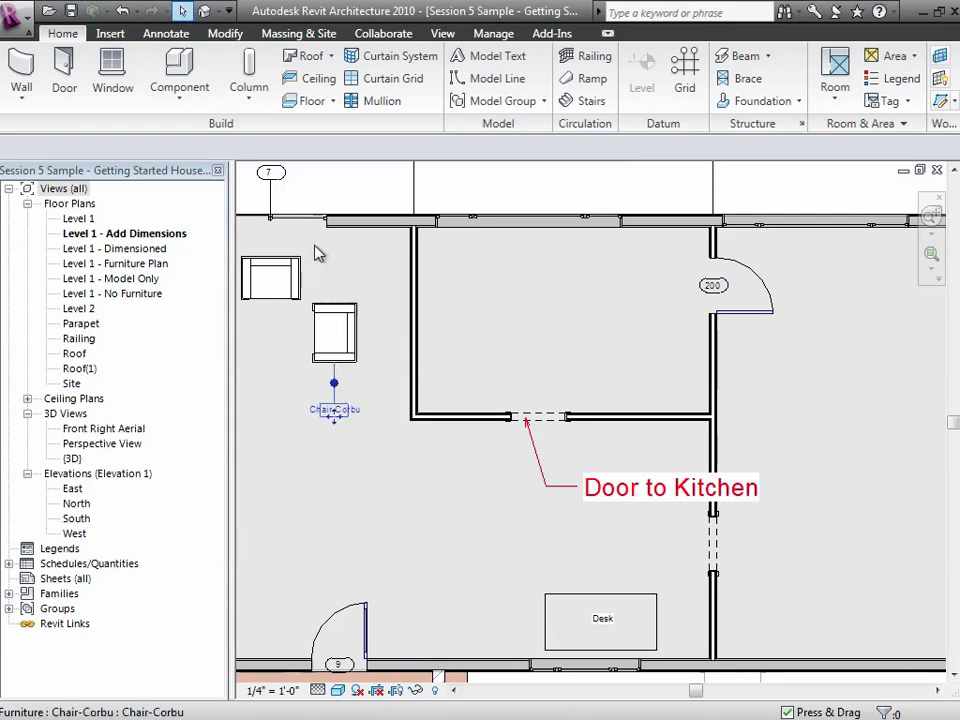
{"action": "left_click", "coordinate": [268, 100]}
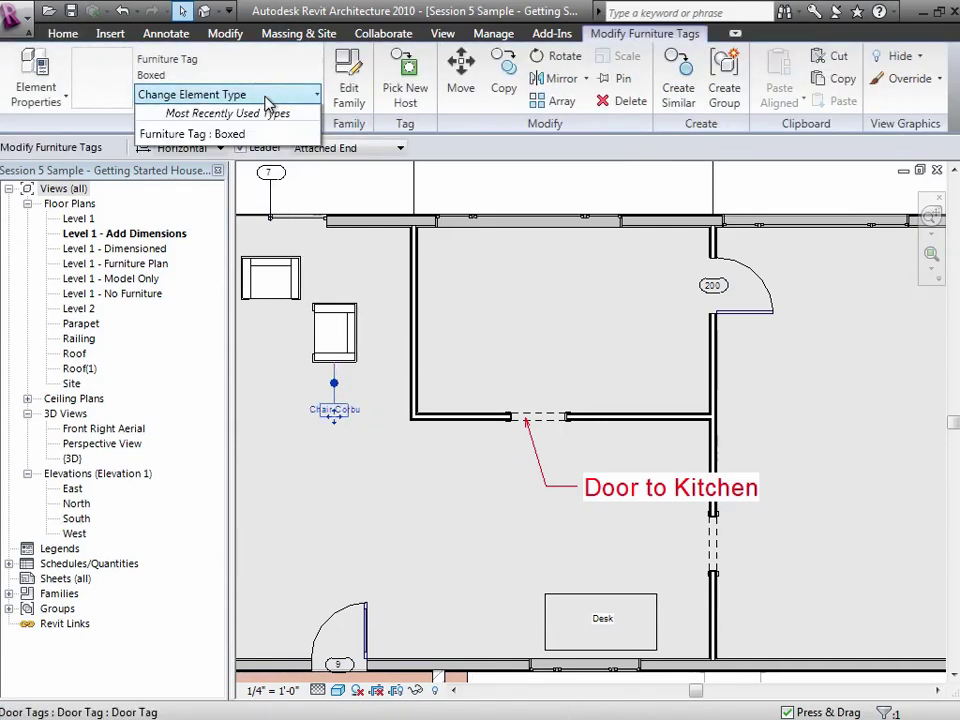
{"action": "left_click", "coordinate": [173, 157]}
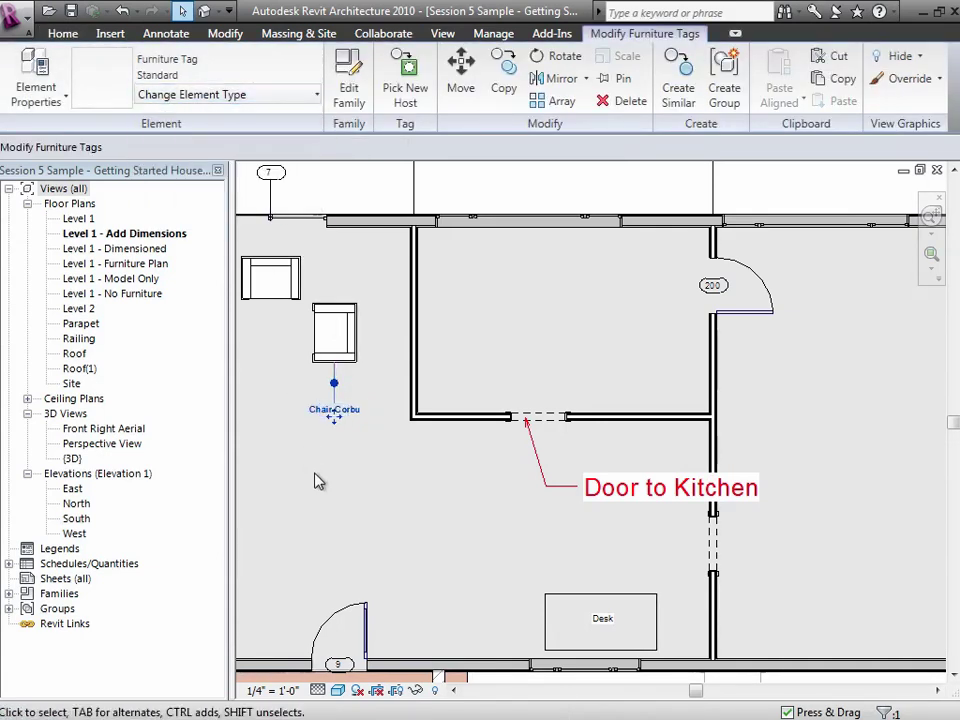
{"action": "left_click", "coordinate": [334, 452]}
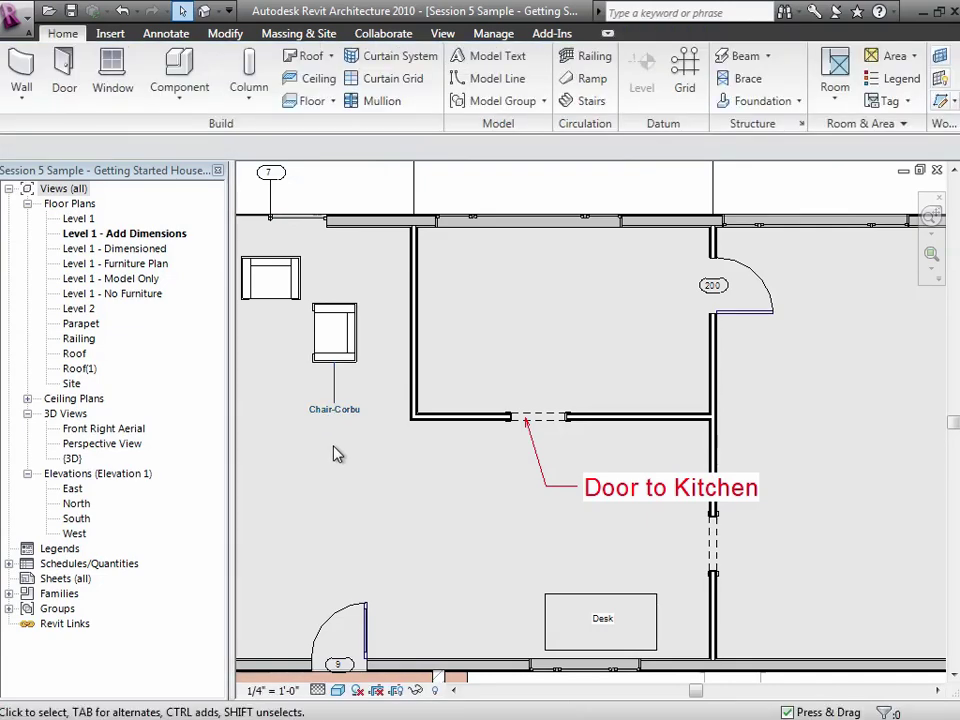
{"action": "left_click", "coordinate": [360, 340]}
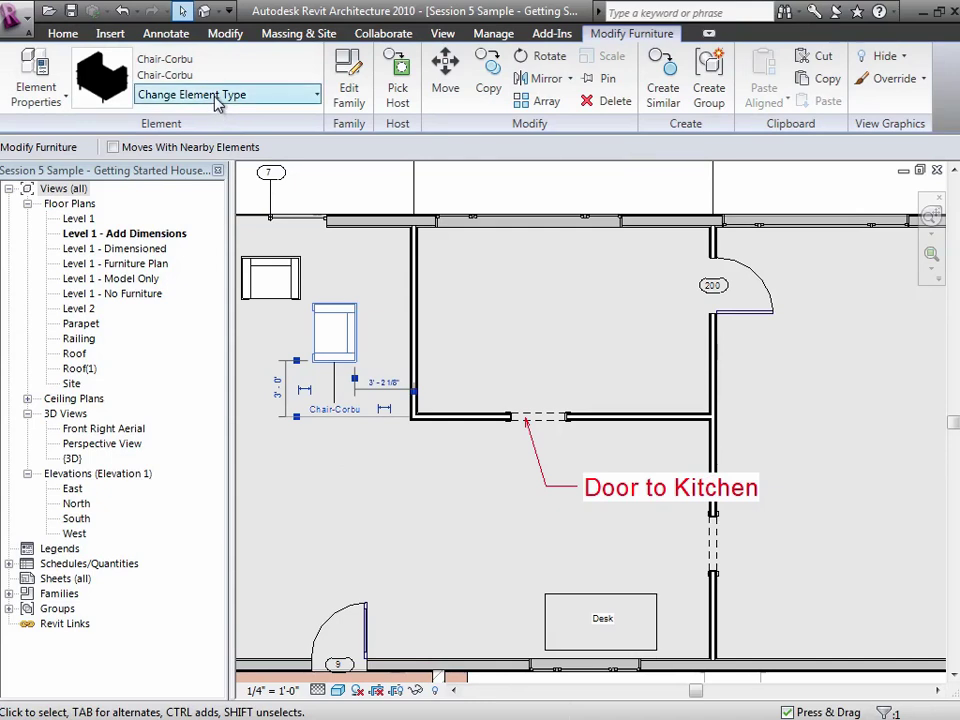
{"action": "left_click", "coordinate": [217, 103]}
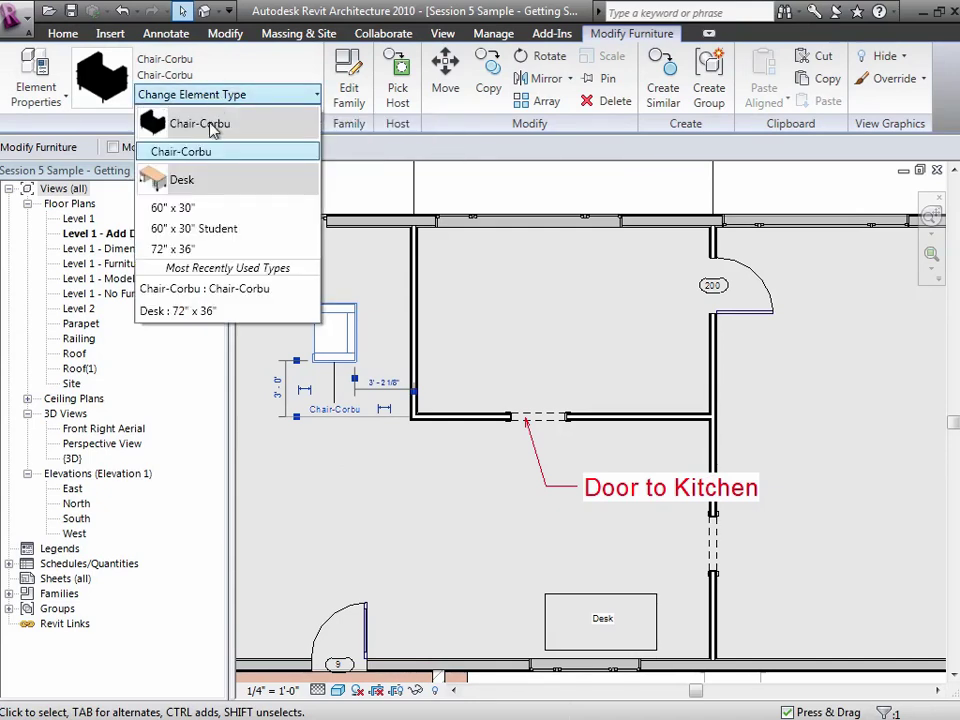
{"action": "left_click", "coordinate": [197, 208]}
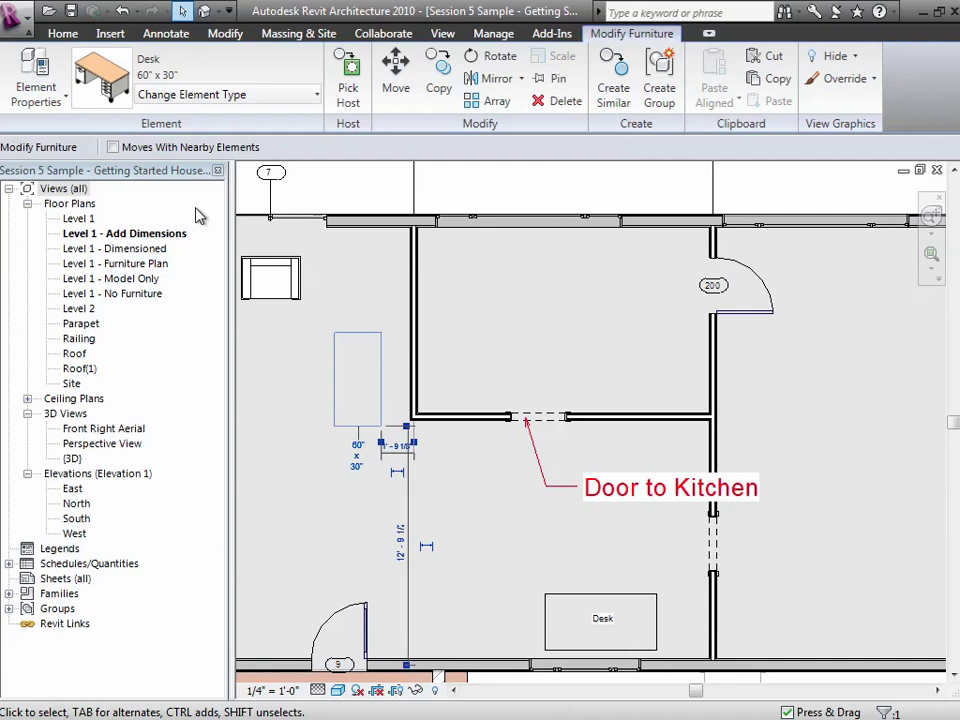
{"action": "left_click", "coordinate": [242, 100]}
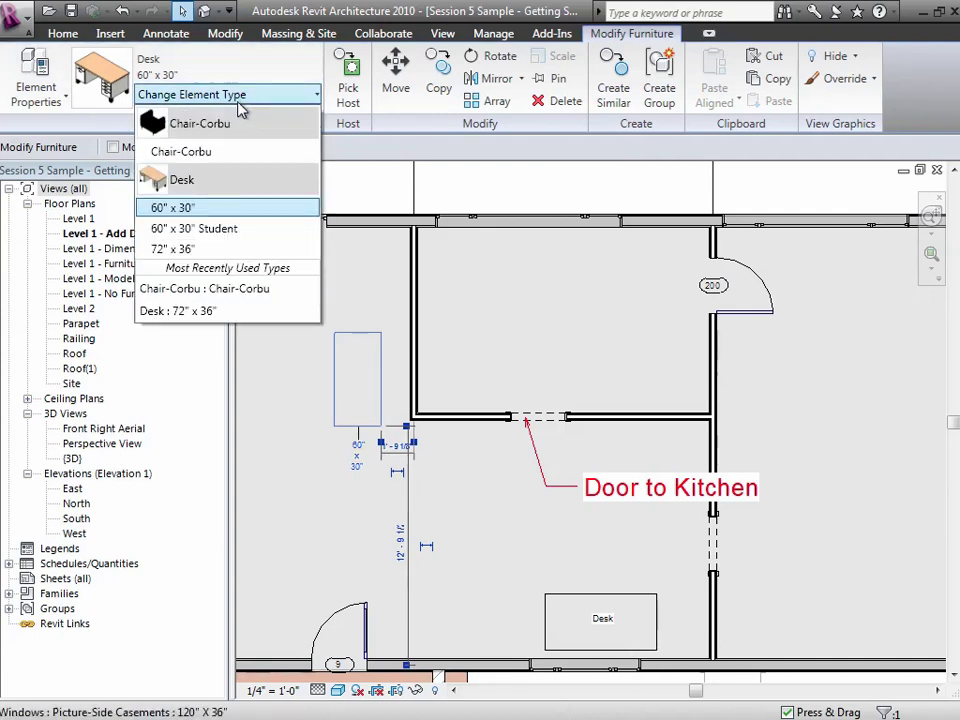
{"action": "left_click", "coordinate": [221, 152]}
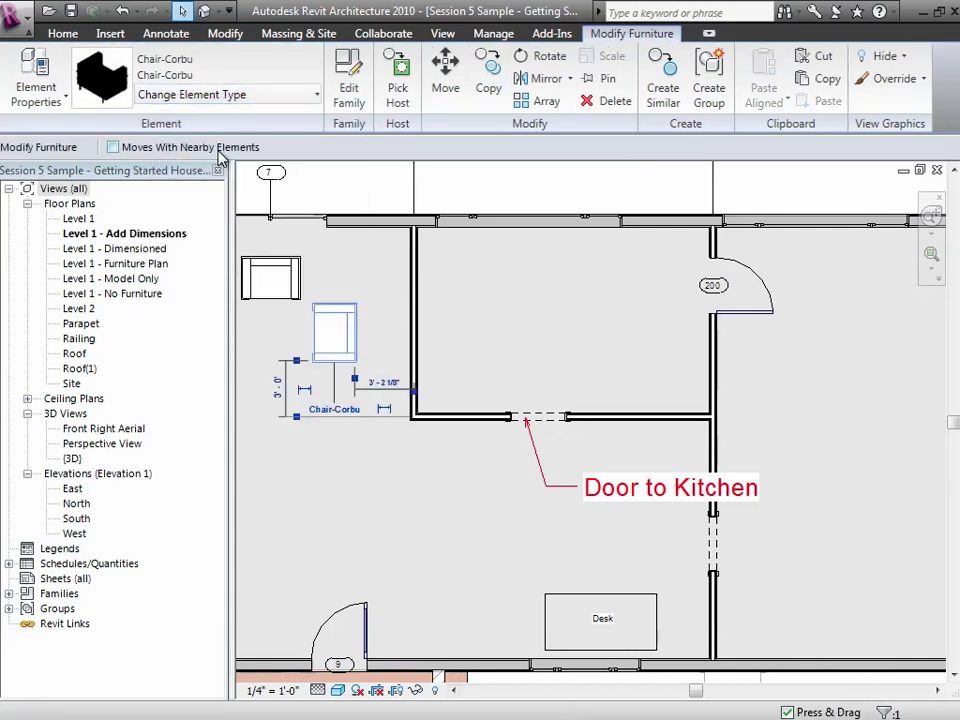